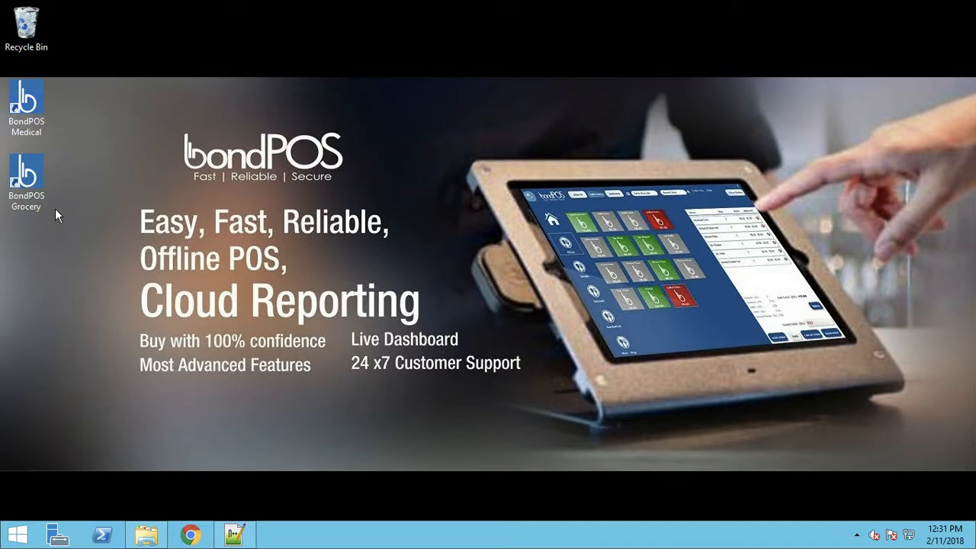
Step: Start BondPOS Grocery from its desktop icon and pick the Bronze plan
click(36, 181)
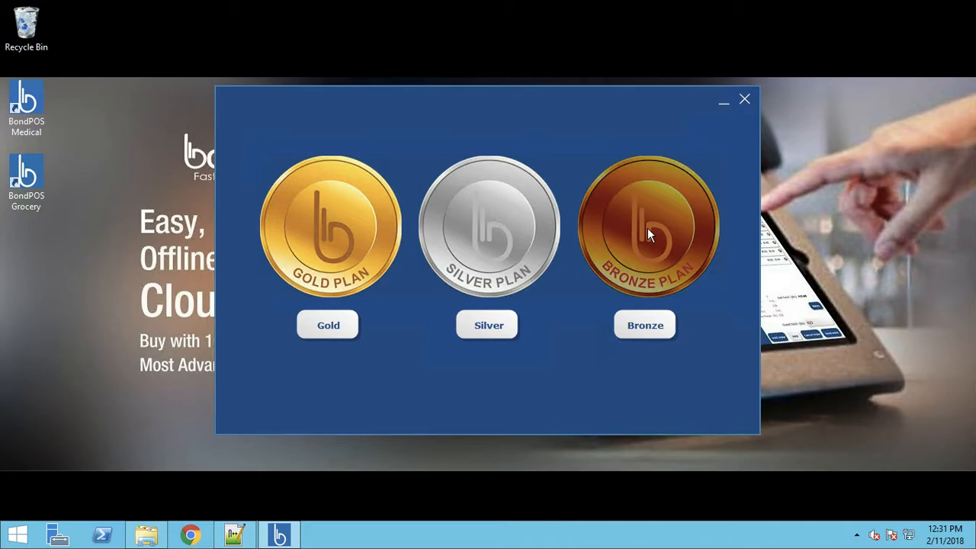
click(645, 326)
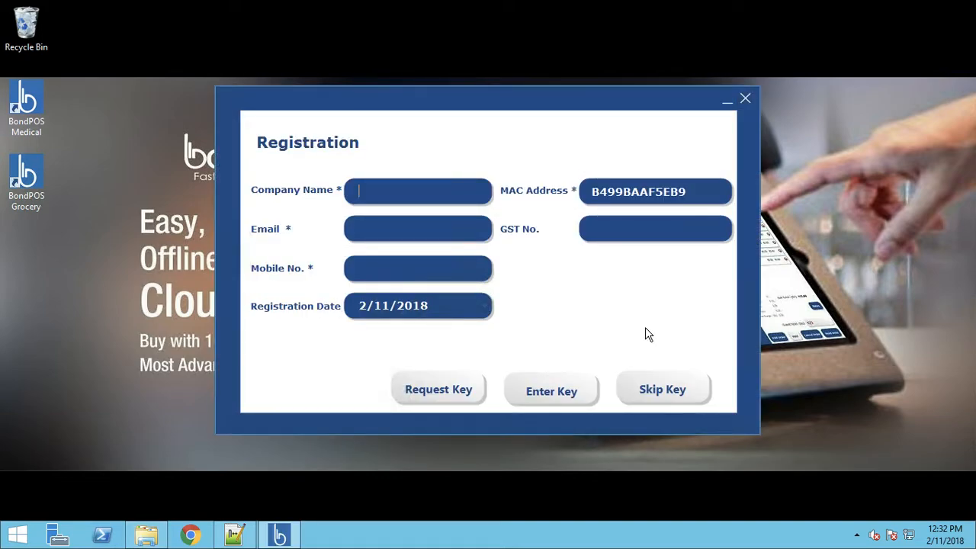
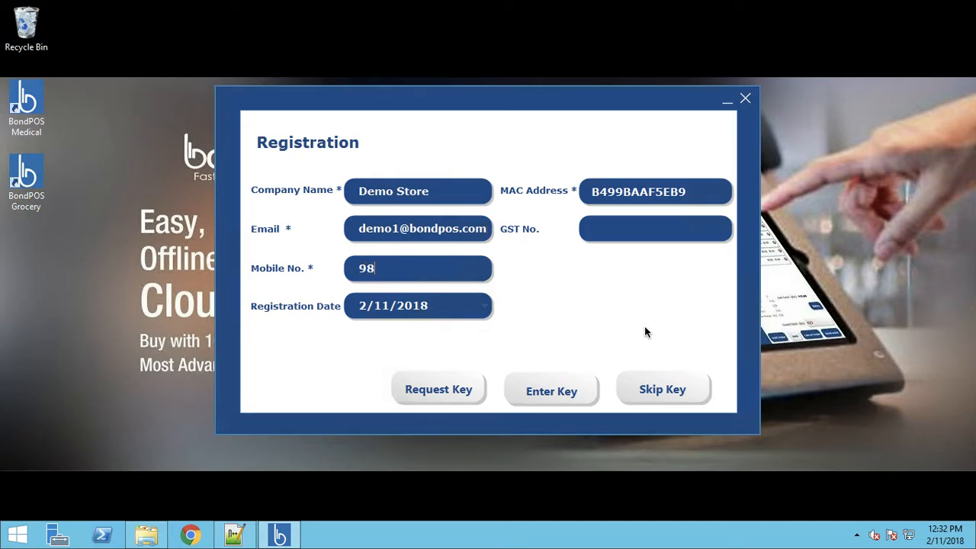
Step: Register as Demo Store, filling in the contact e-mail, mobile number and GST number
text(9876543210)
click(654, 229)
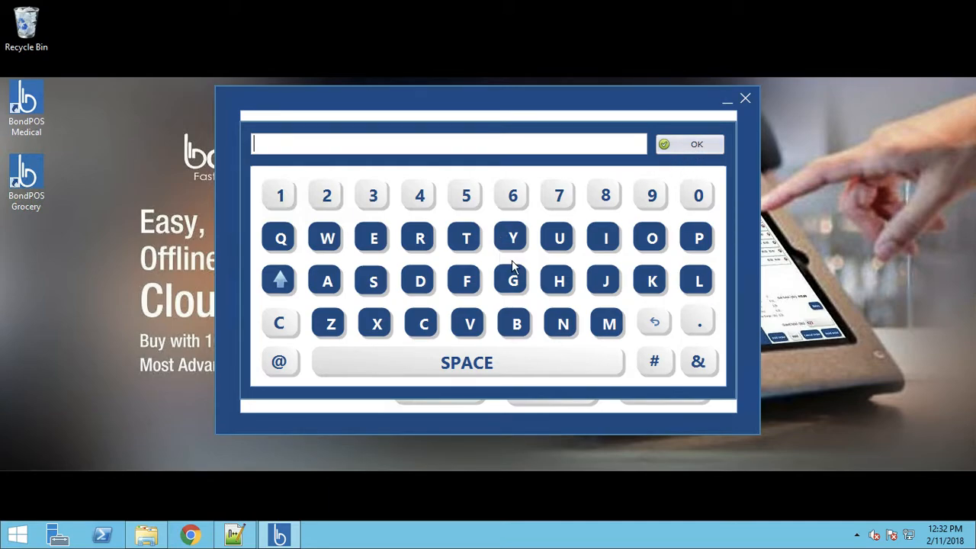
click(680, 143)
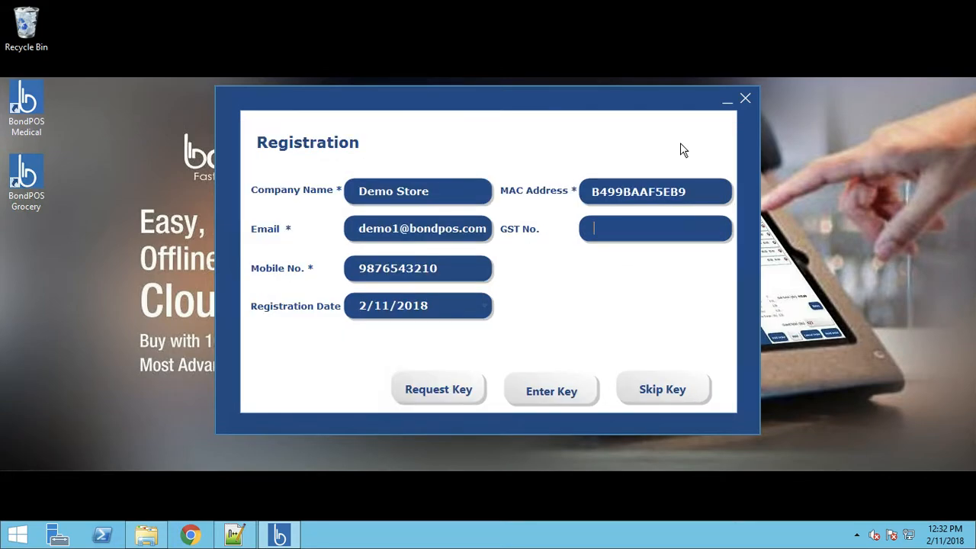
text(GST12345TEST)
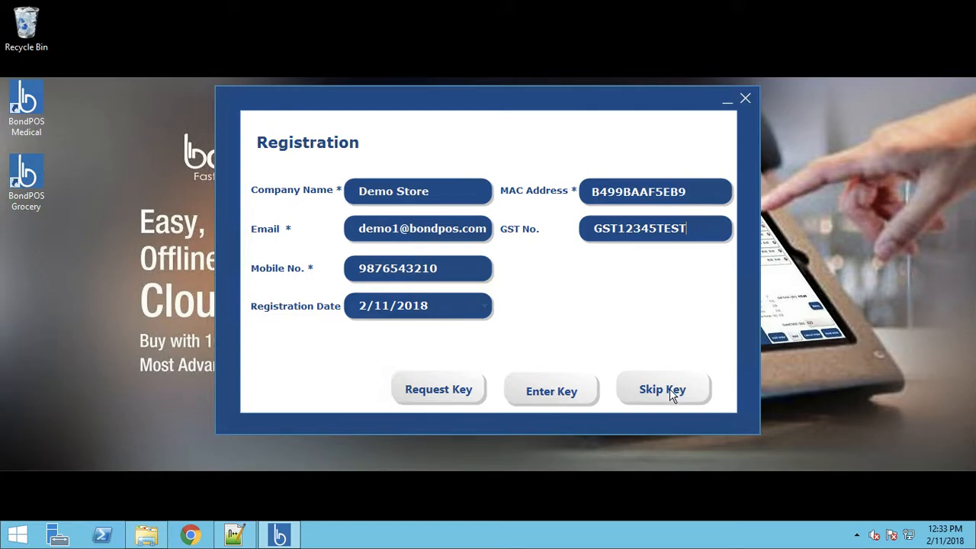
Step: Skip the product key, acknowledge bronze-plan activation and accept adding the default data
click(671, 392)
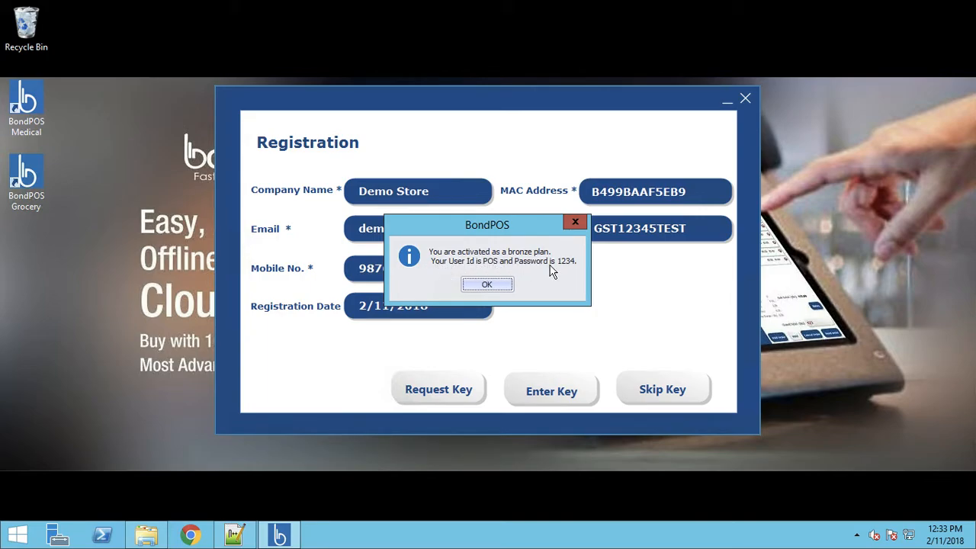
click(487, 287)
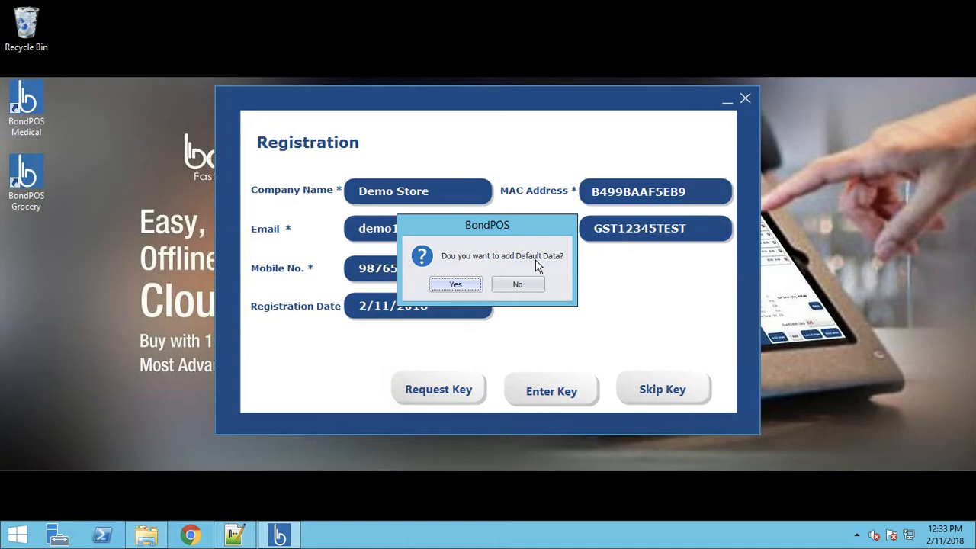
click(466, 284)
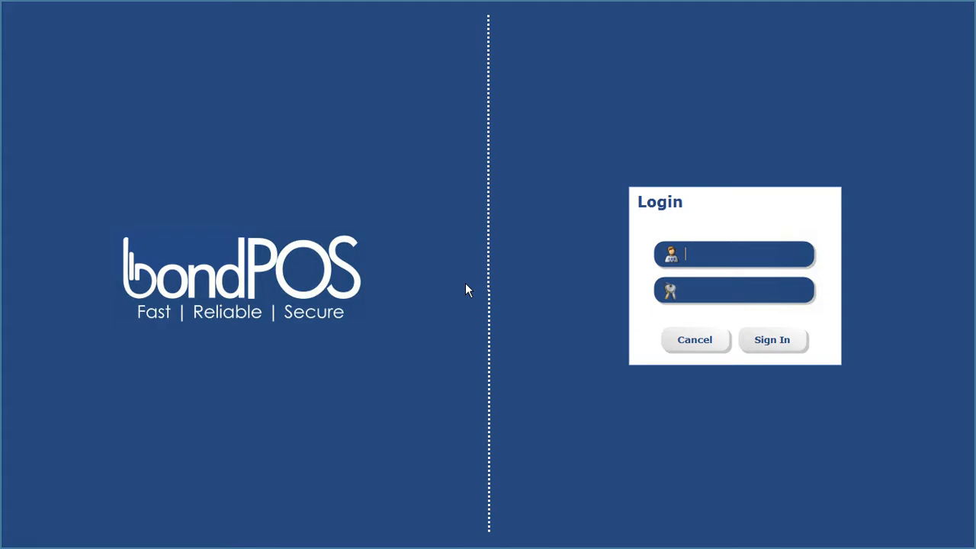
Step: Enter the user ID and password and sign in to the billing screen
text(POS)
click(777, 341)
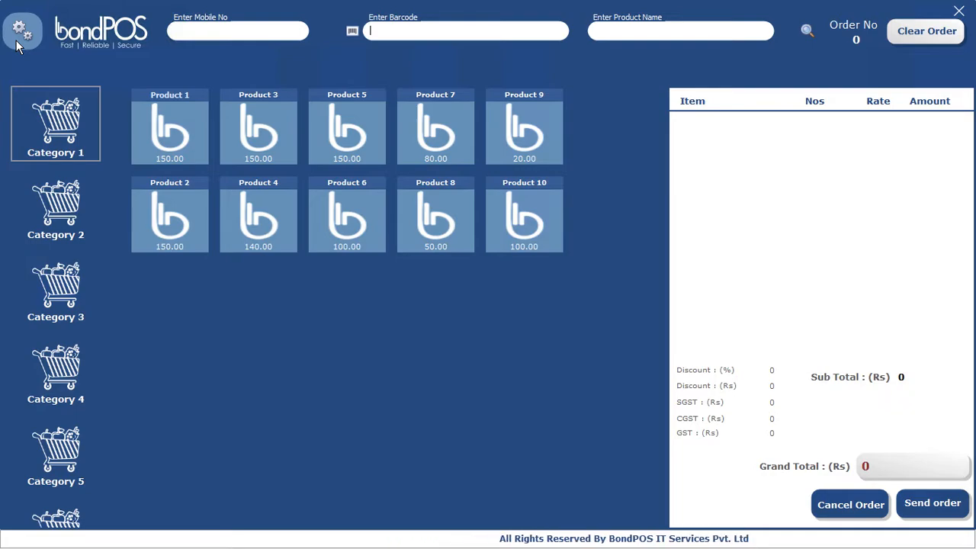
Step: Enter the outlet's street address and postcode in Outlet Configuration
click(16, 40)
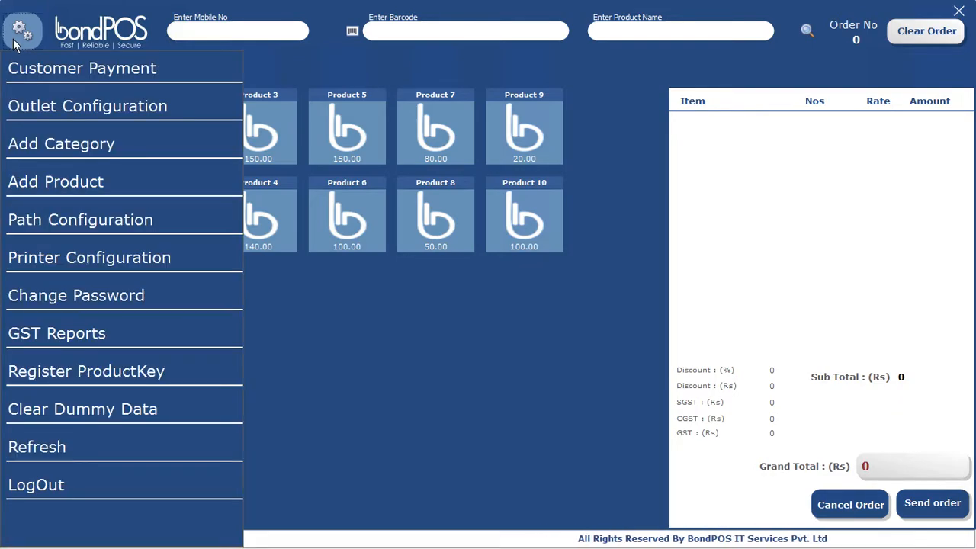
click(74, 112)
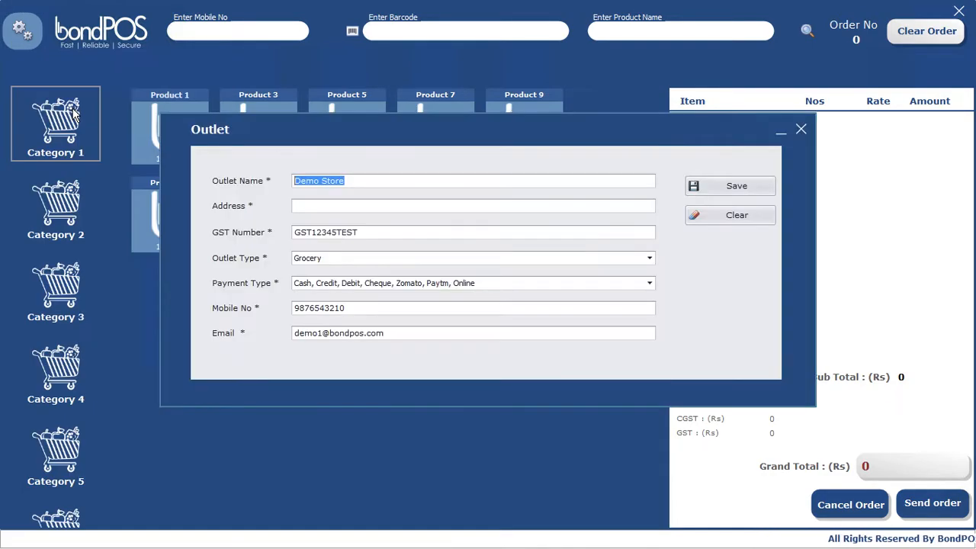
click(391, 210)
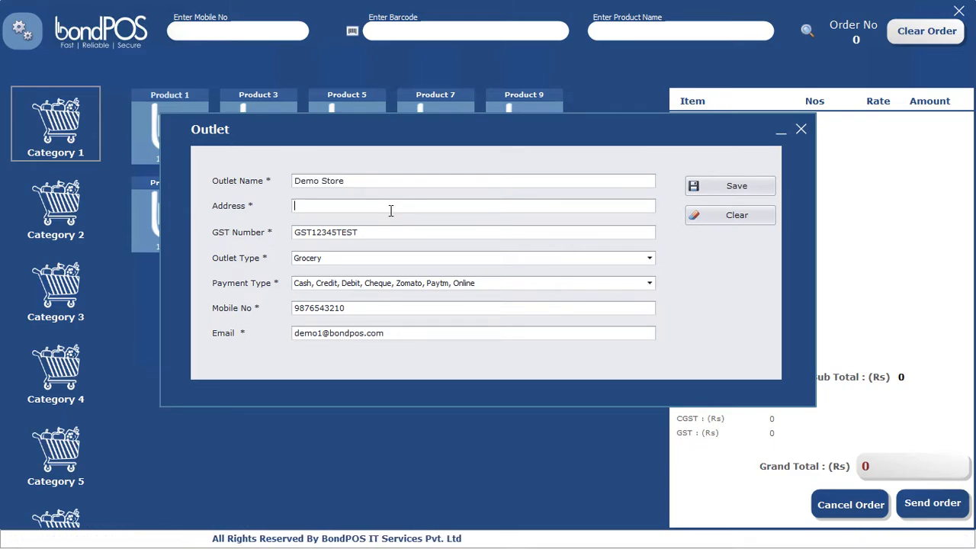
text(Test S)
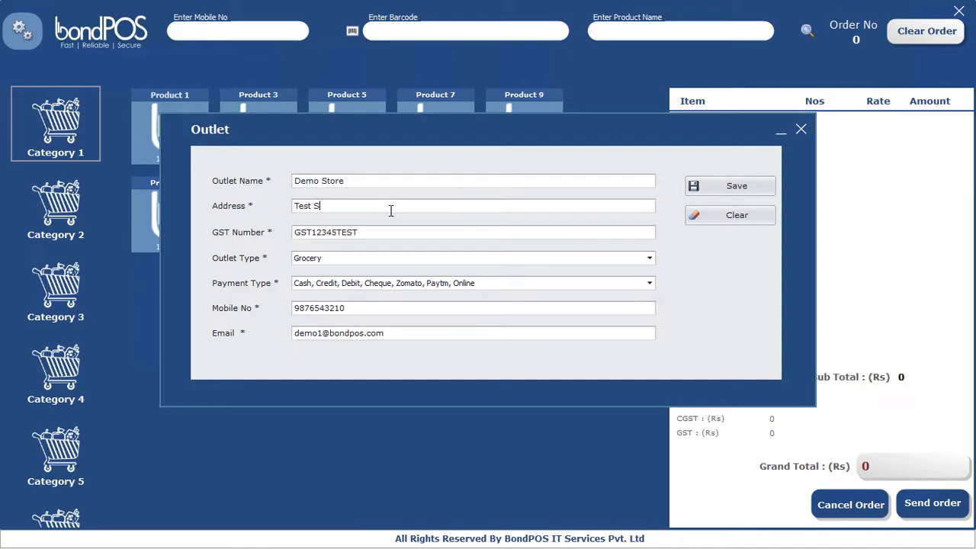
text(treet, Du)
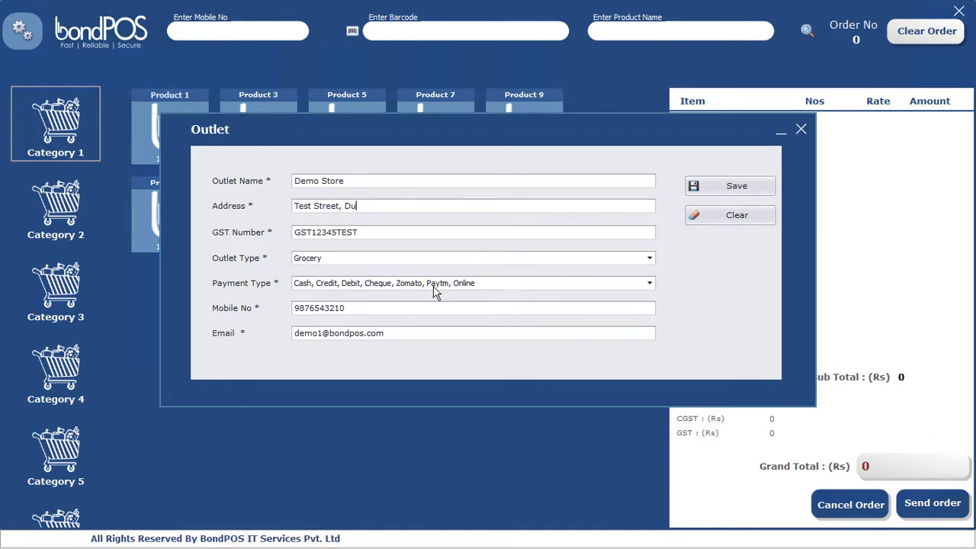
key(Tab)
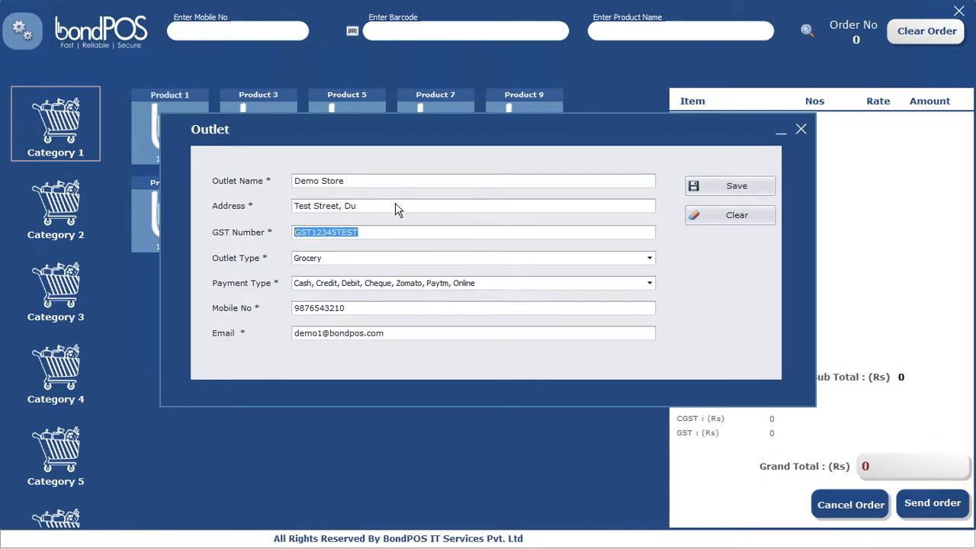
click(394, 211)
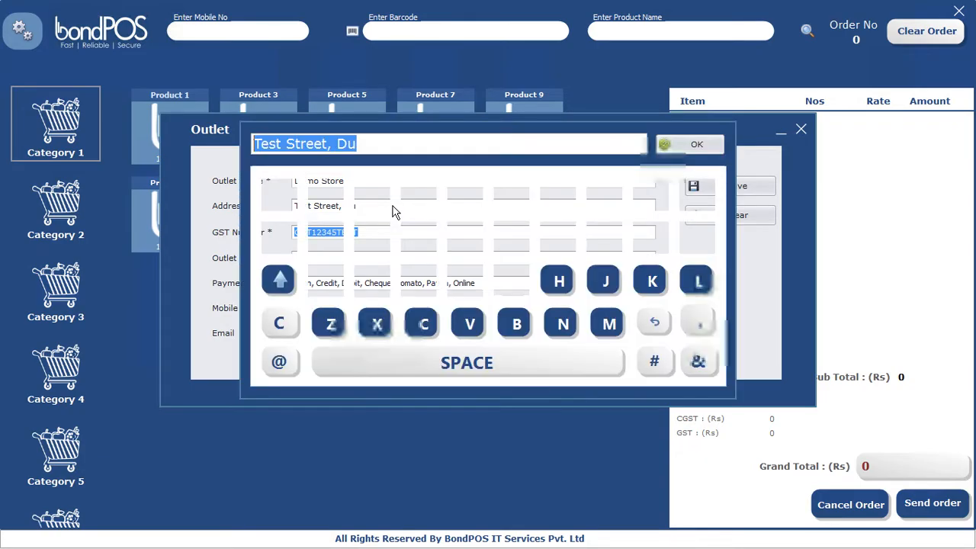
click(396, 145)
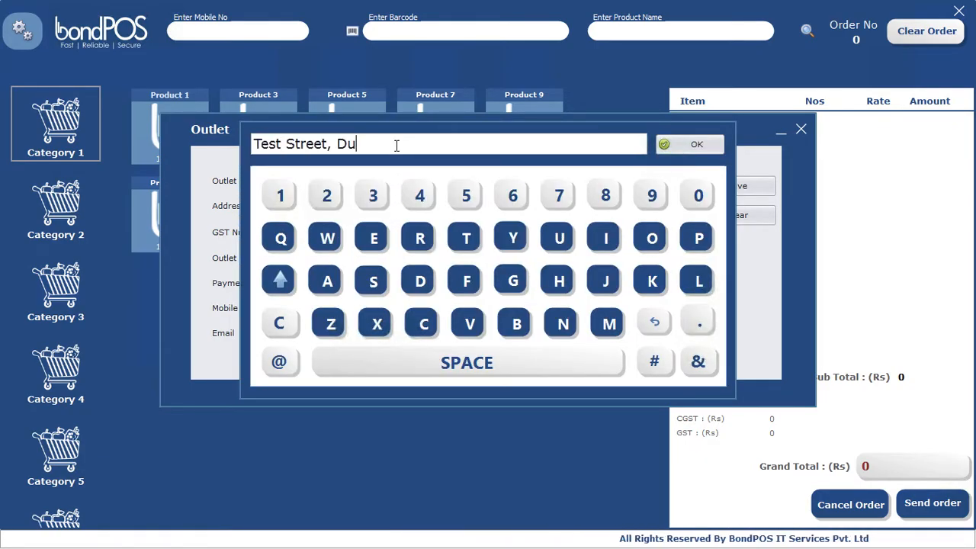
text(mmy)
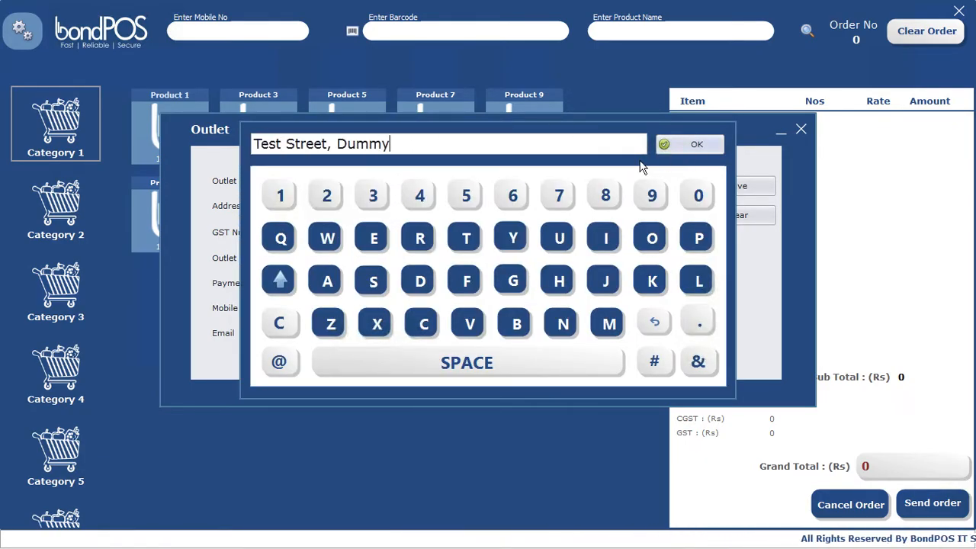
text( St)
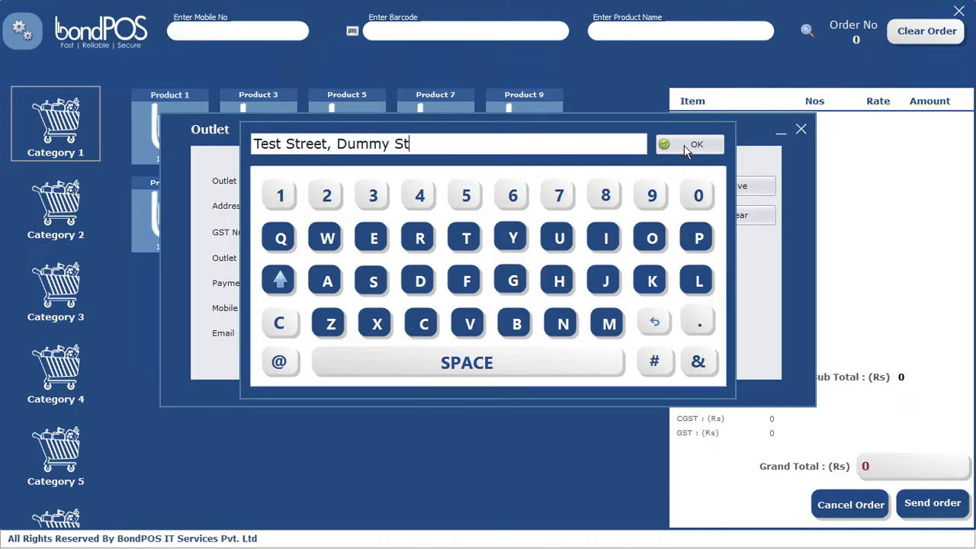
text( 110000)
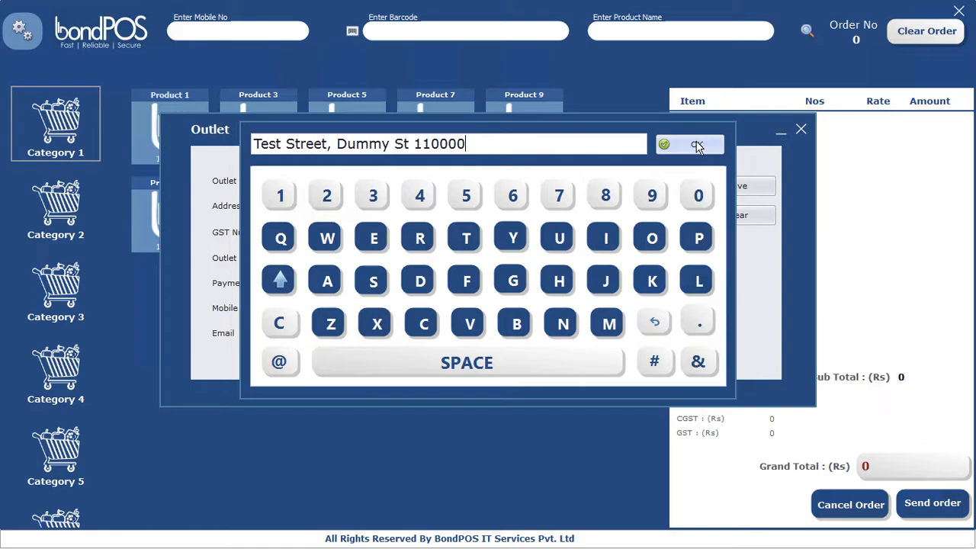
click(696, 146)
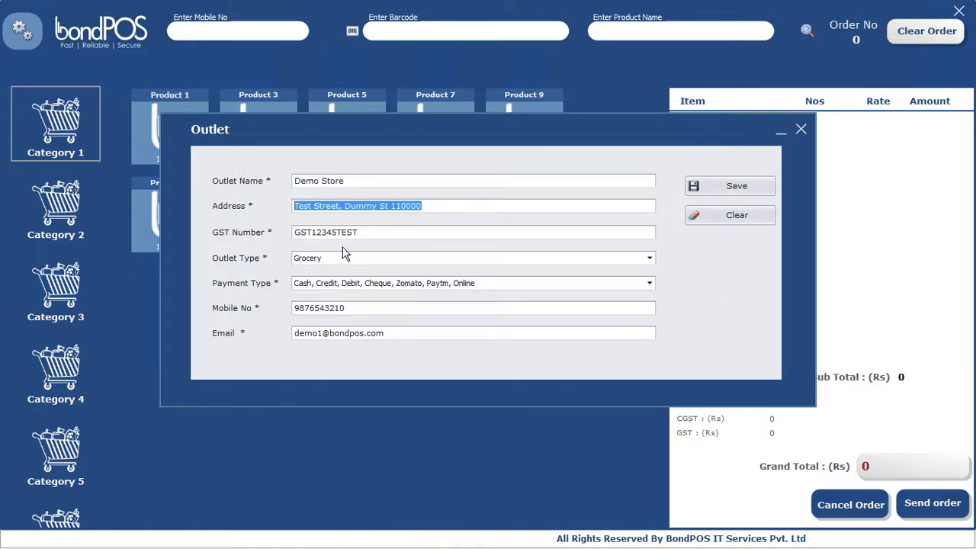
Step: Save the outlet details and close the outlet settings
click(728, 186)
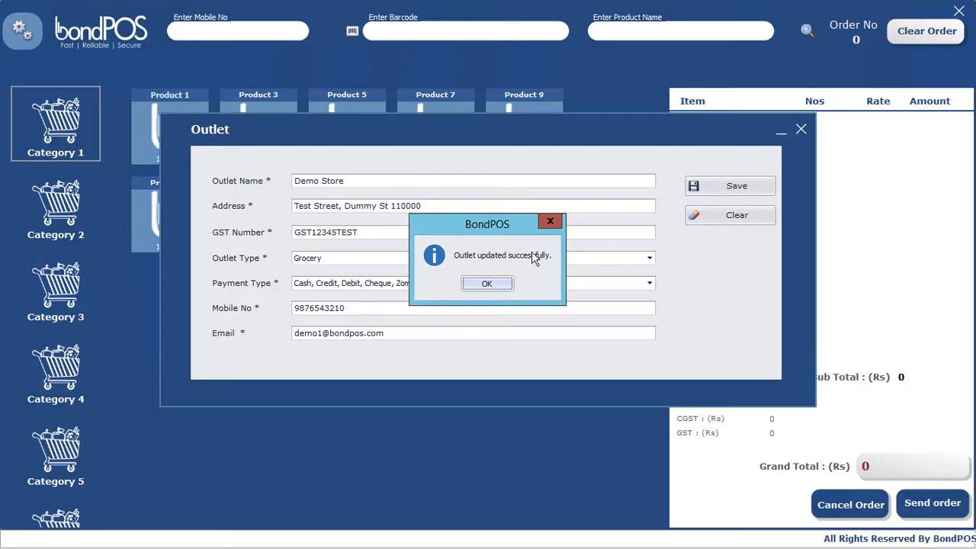
click(492, 285)
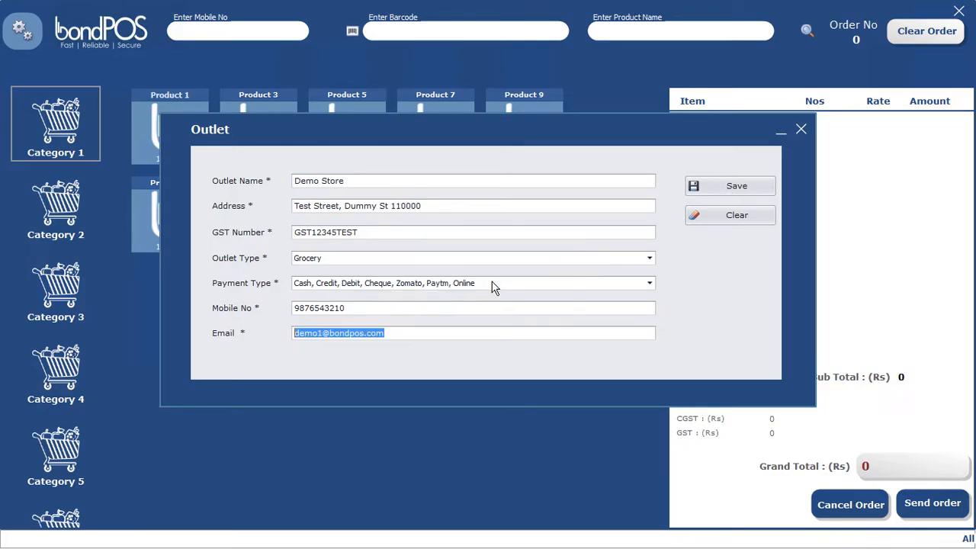
click(801, 129)
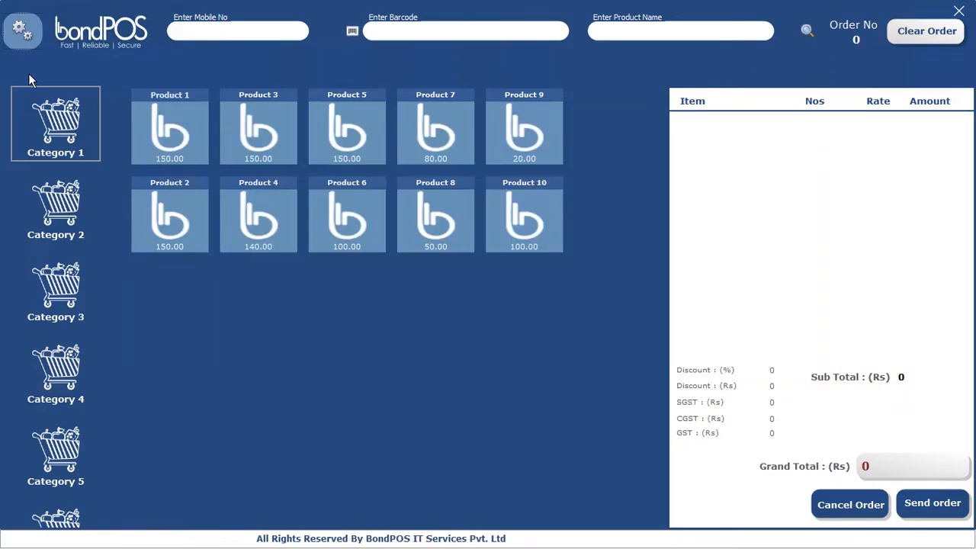
Step: In the category editor, enter Fruits and Beverage for Categories 1 and 2 without saving
click(21, 29)
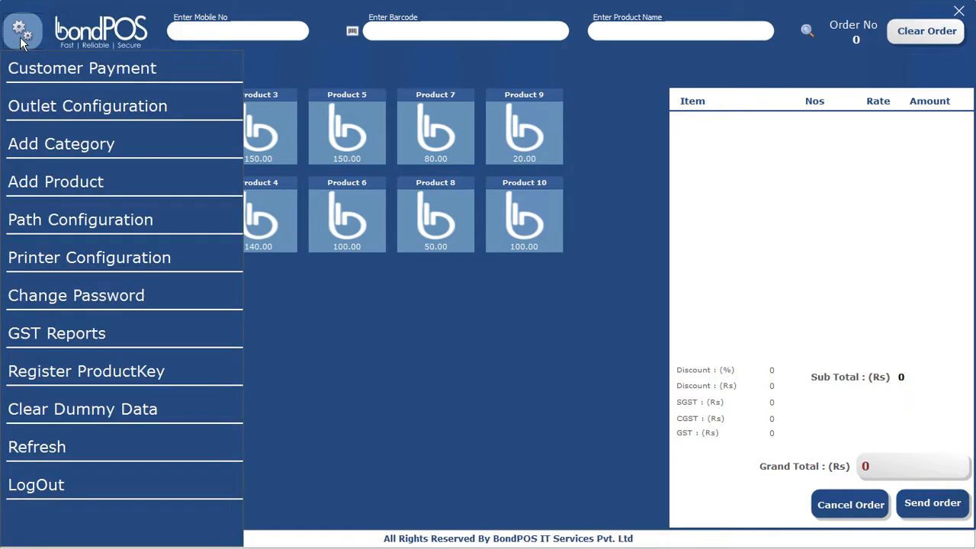
click(56, 151)
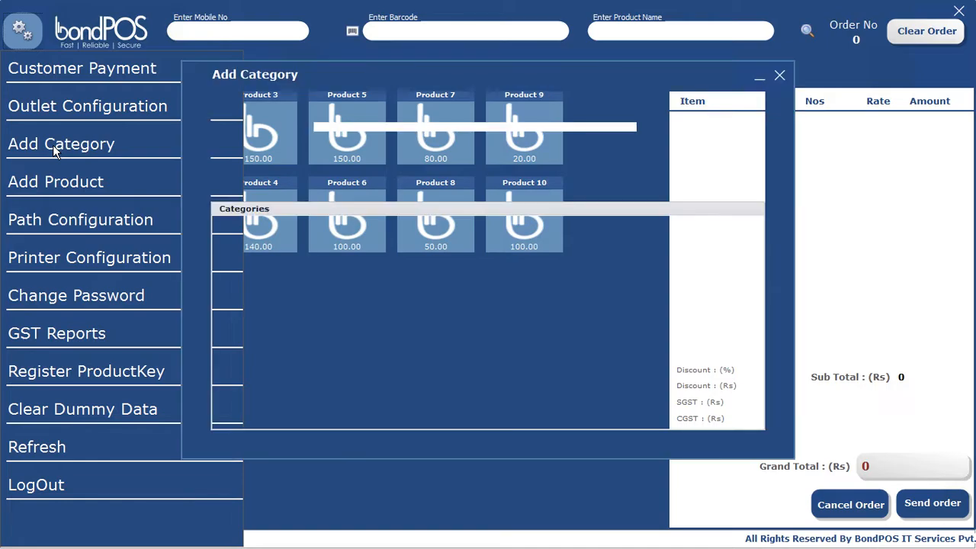
click(239, 257)
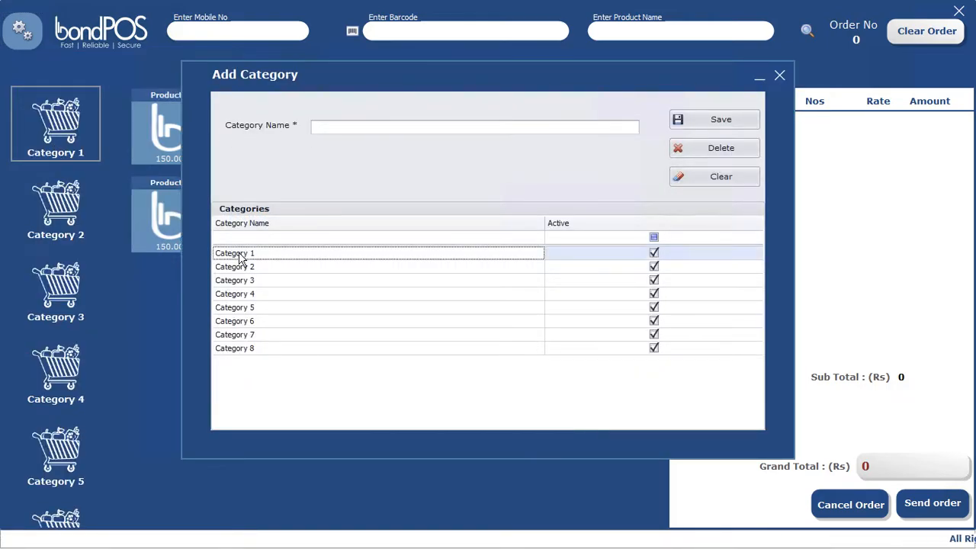
click(385, 126)
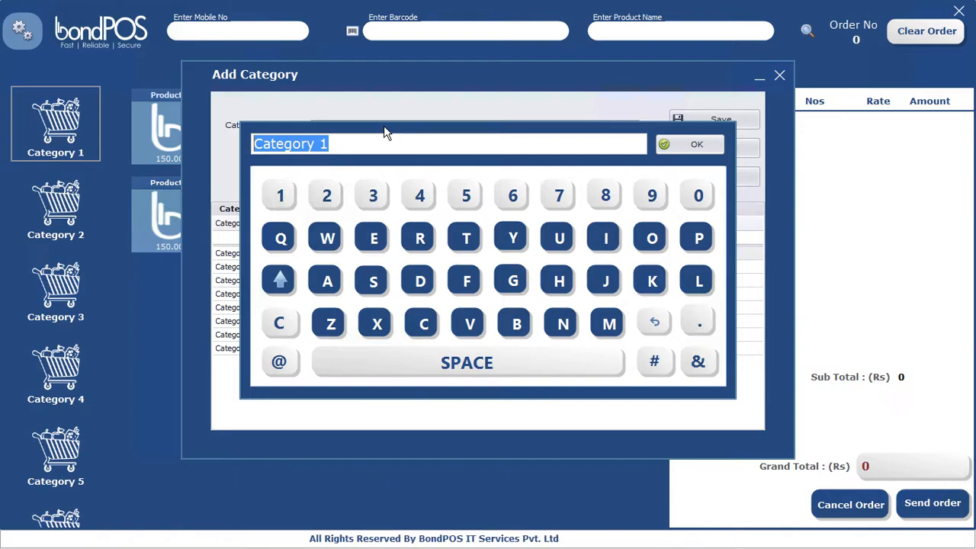
text(uits)
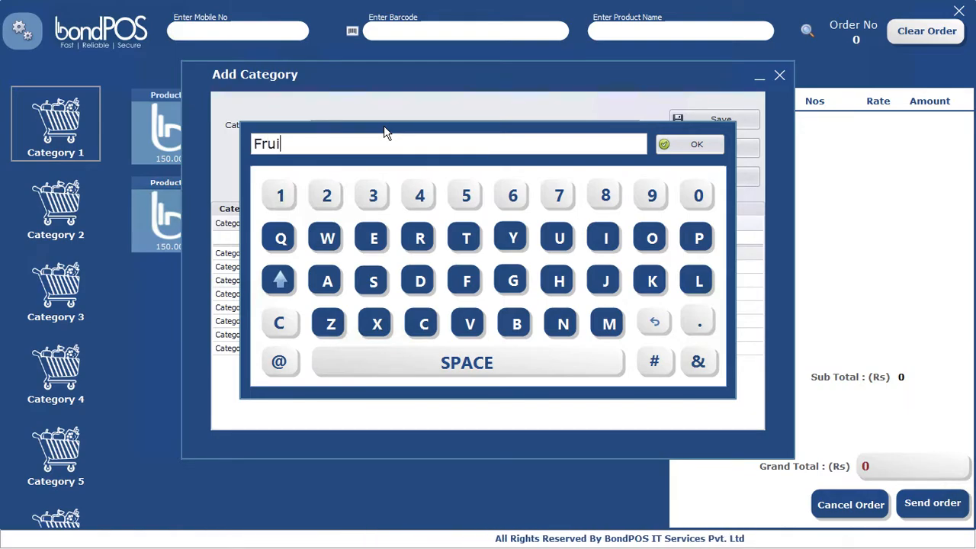
click(696, 145)
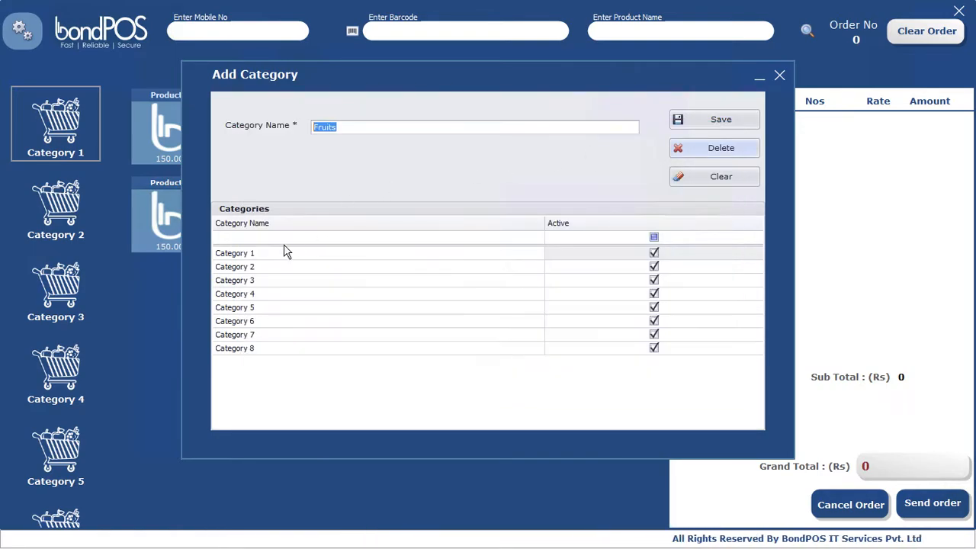
click(244, 267)
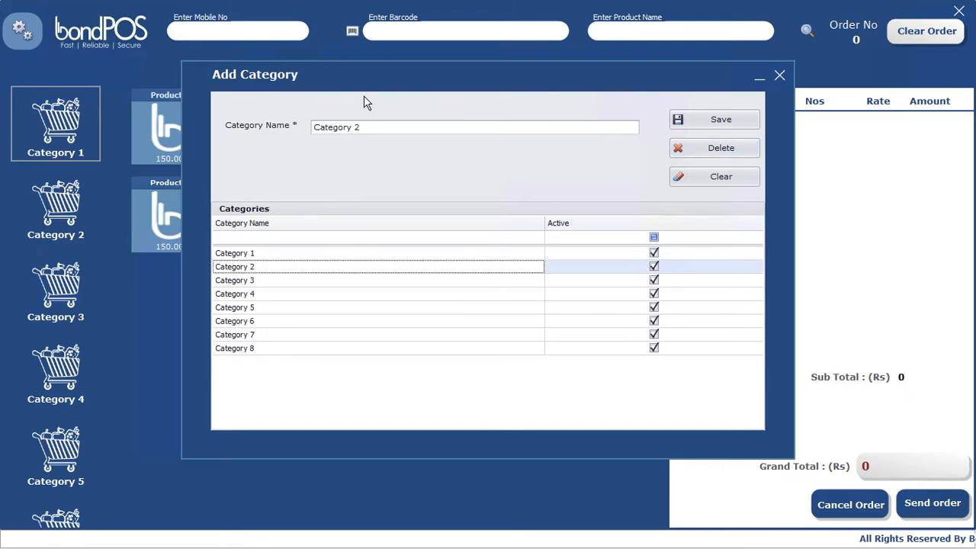
click(377, 127)
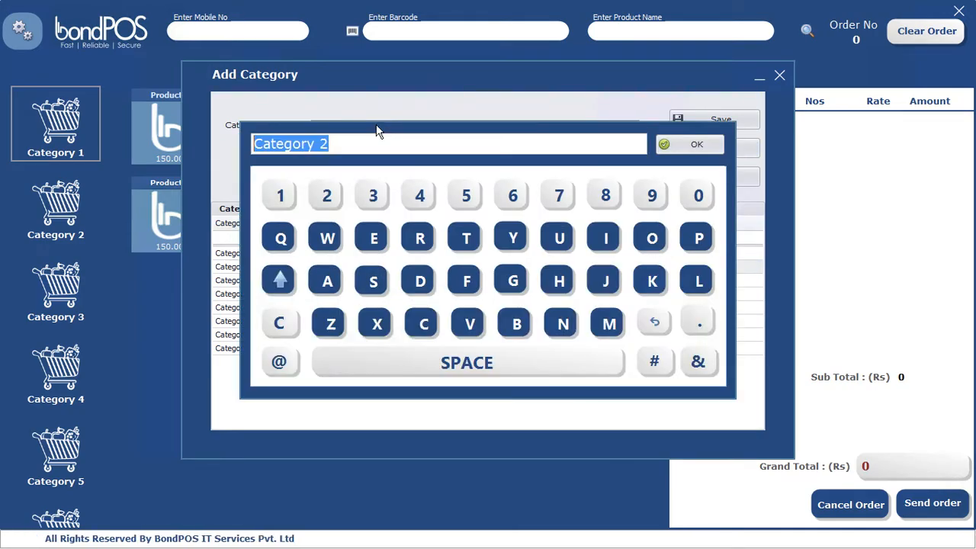
text(Beverage)
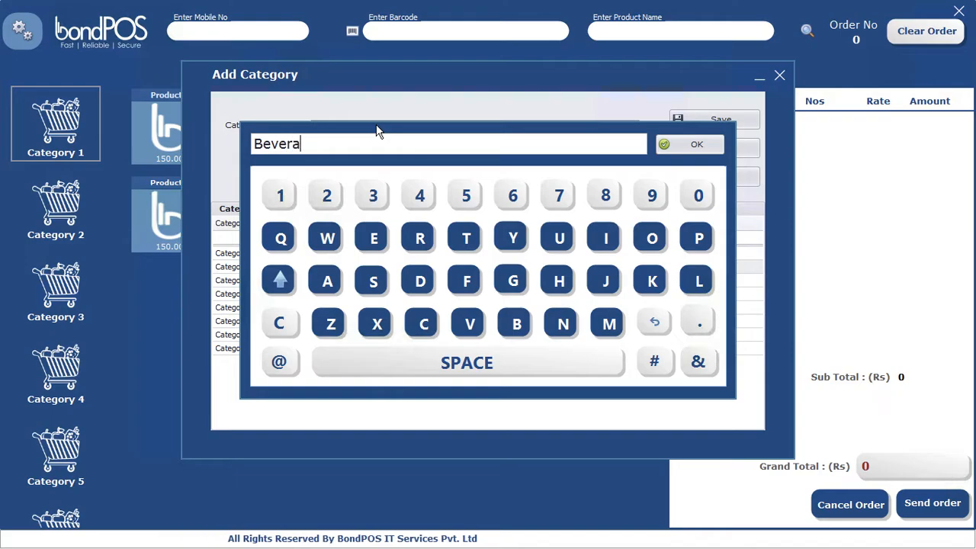
click(695, 148)
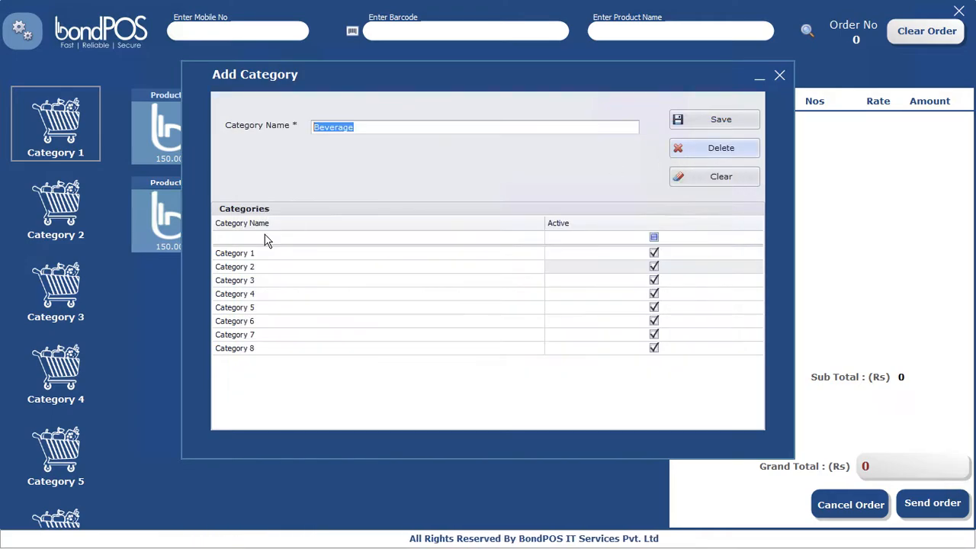
click(250, 282)
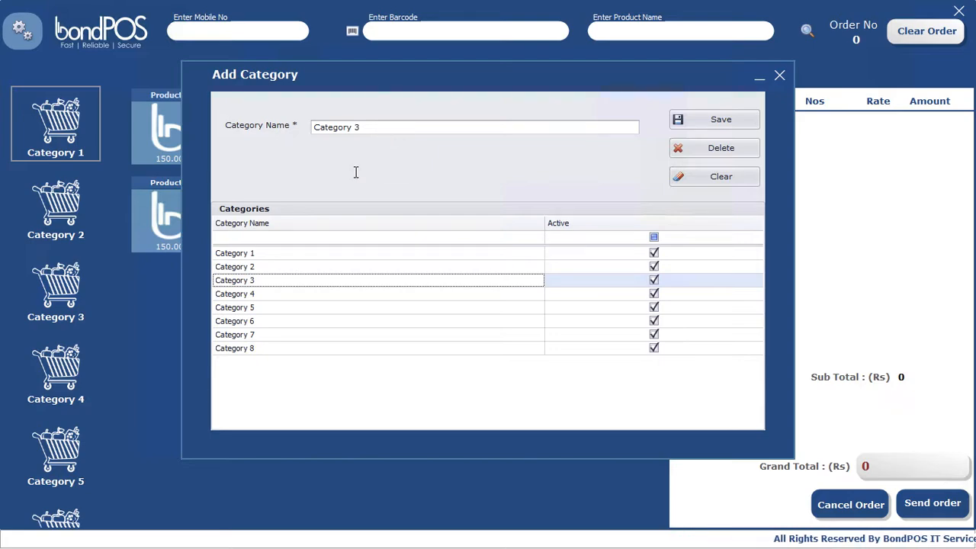
Step: Rename Category 1 to Fruits and save it
click(261, 254)
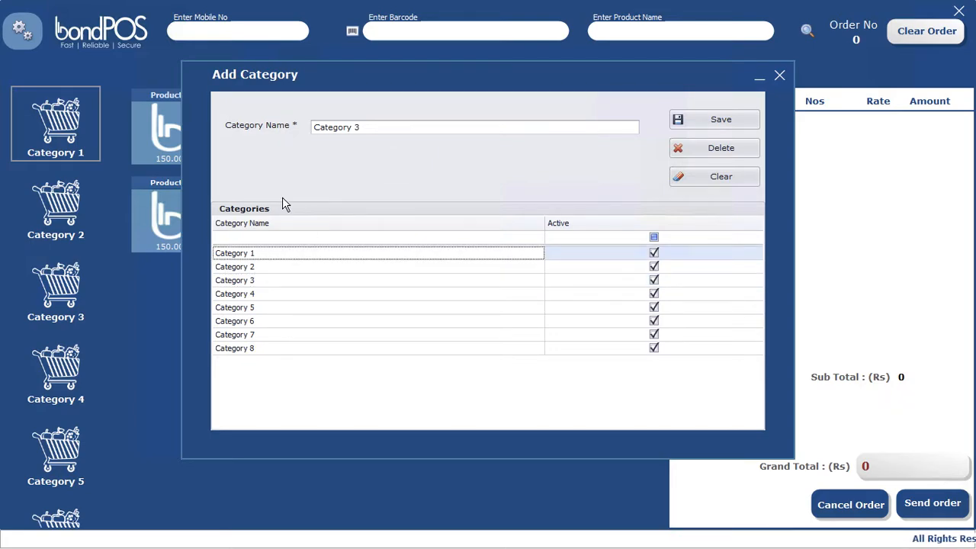
click(383, 127)
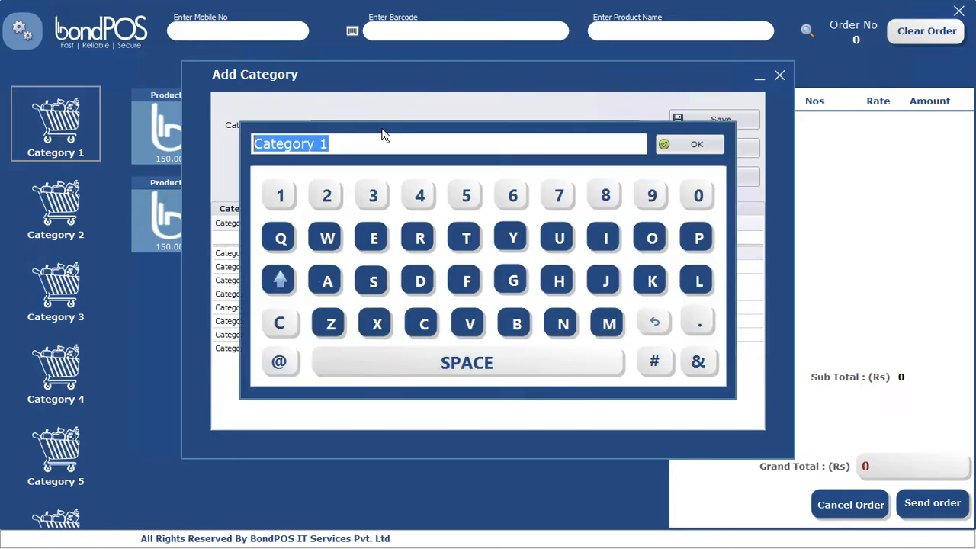
text(Fruits)
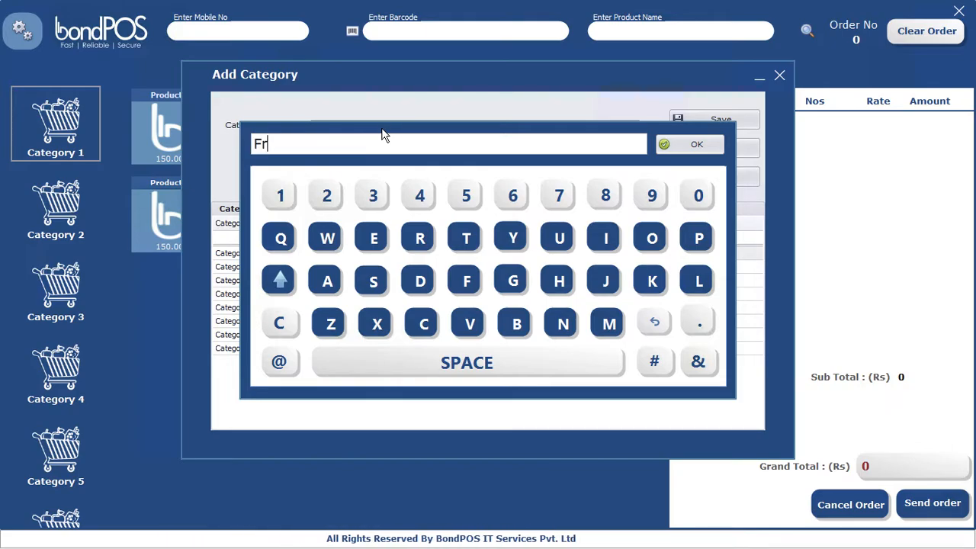
click(685, 147)
click(721, 120)
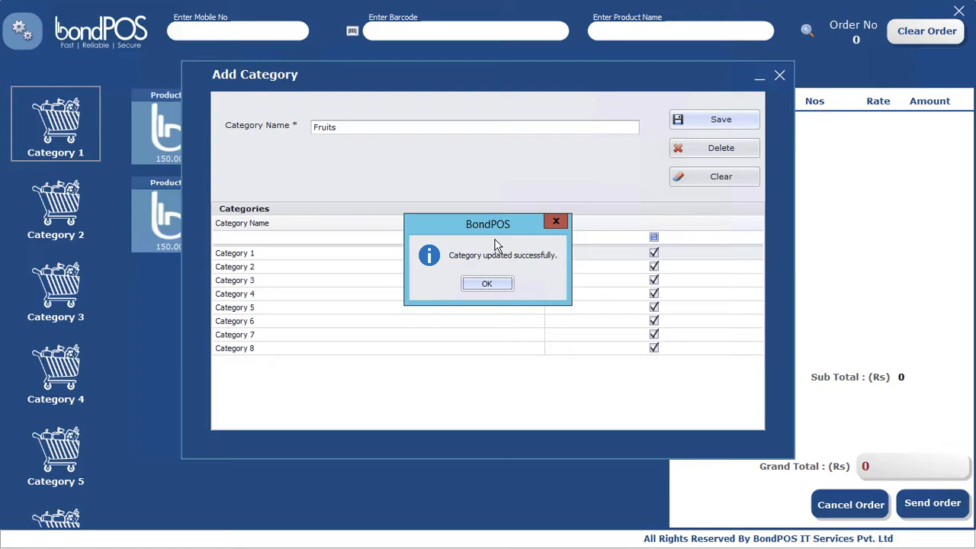
click(488, 283)
Step: Rename Category 2 to Beverage and save it
click(276, 273)
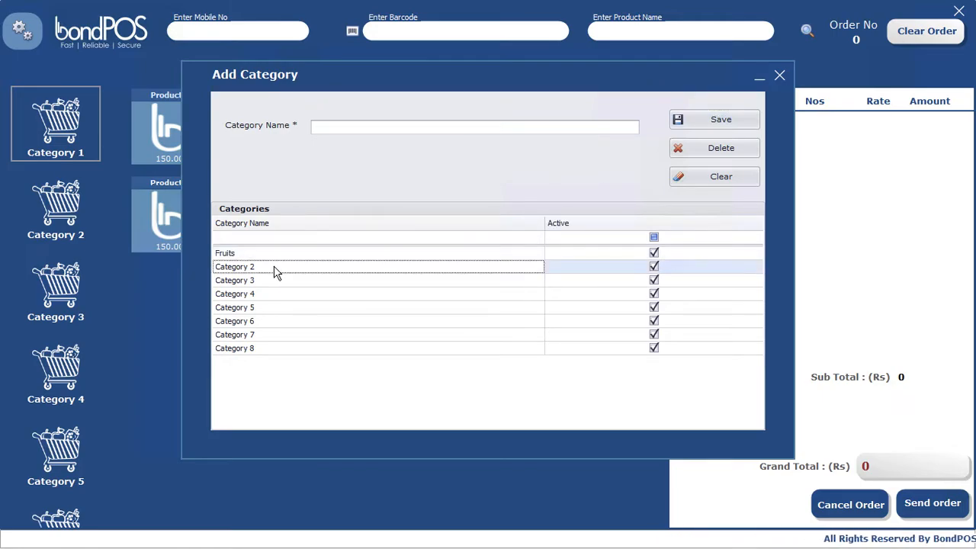
click(385, 129)
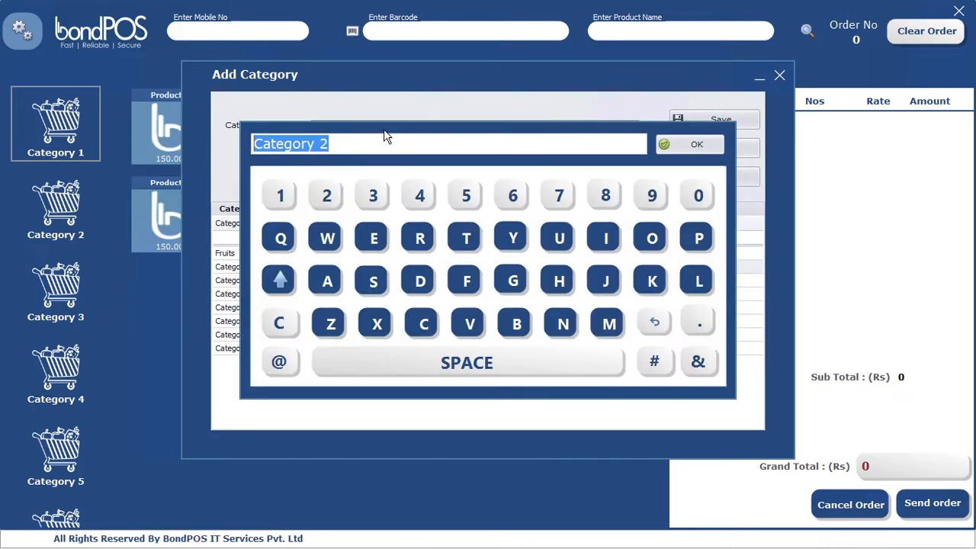
text(Beverage)
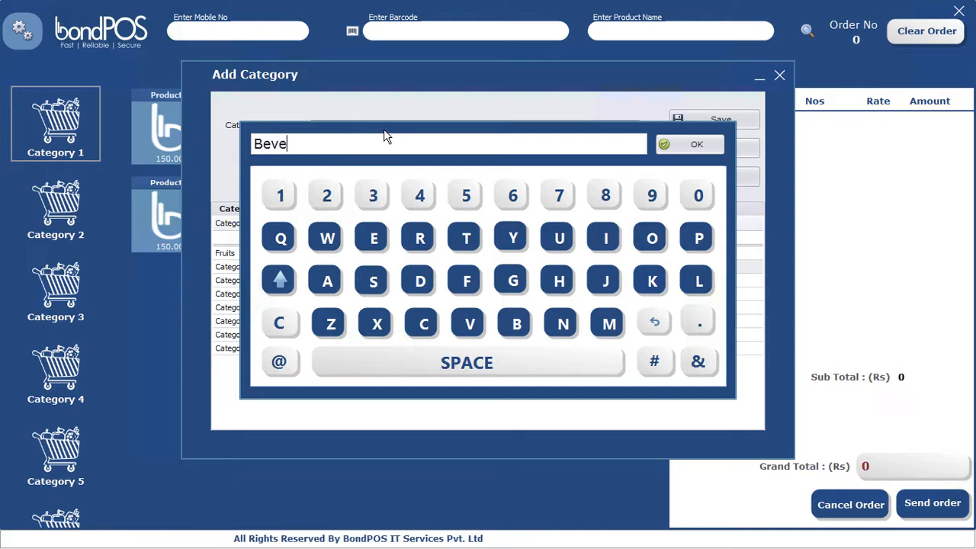
click(698, 145)
click(720, 121)
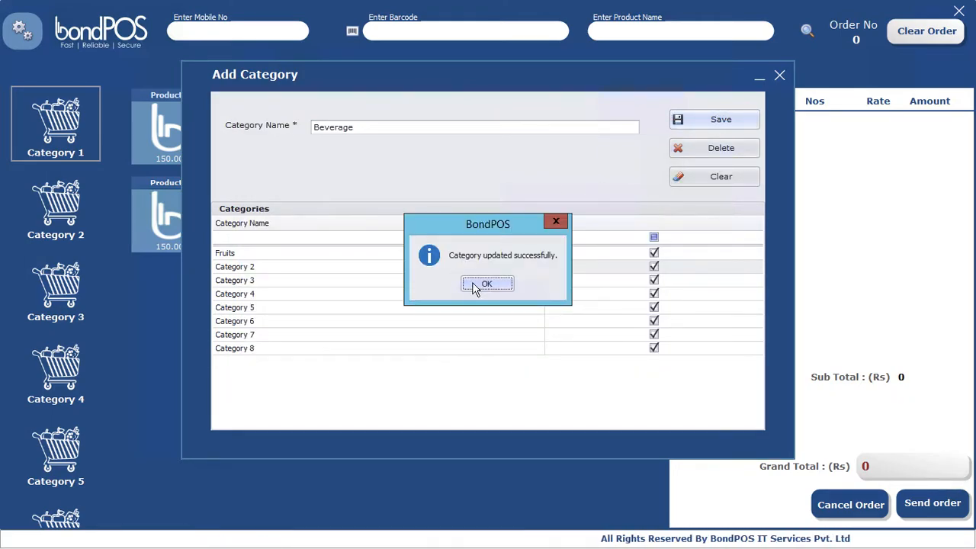
click(479, 285)
Step: Rename Category 3 to Bakery, save it, and close the category editor
click(262, 281)
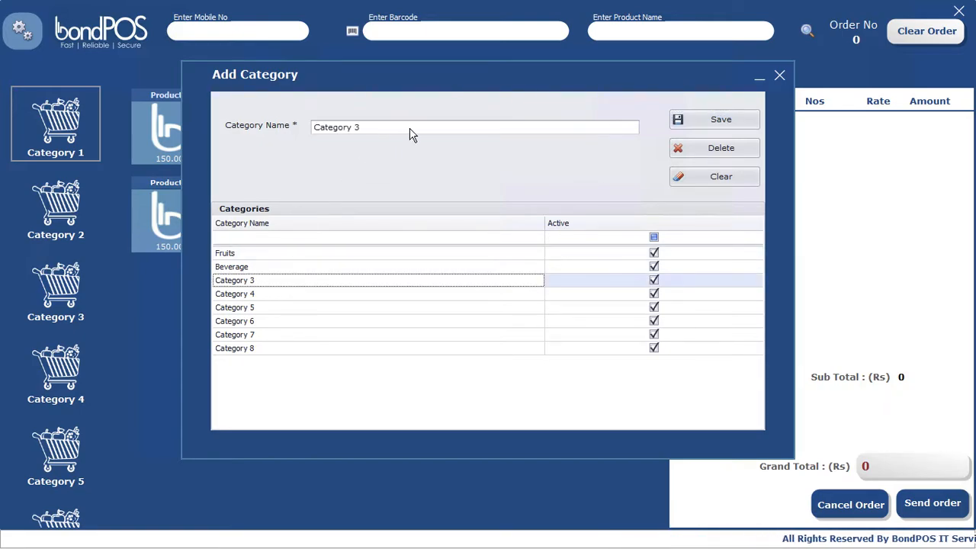
click(412, 128)
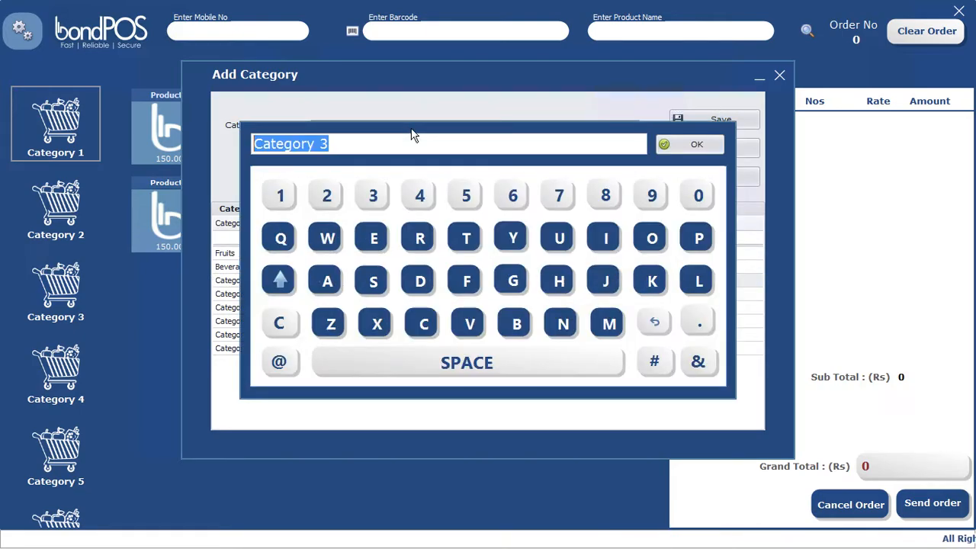
text(Bak)
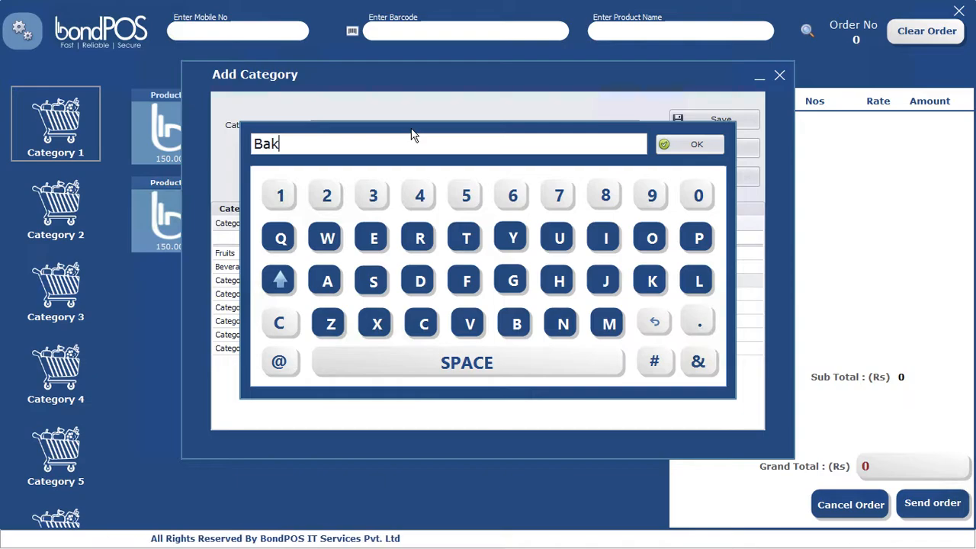
text(ery)
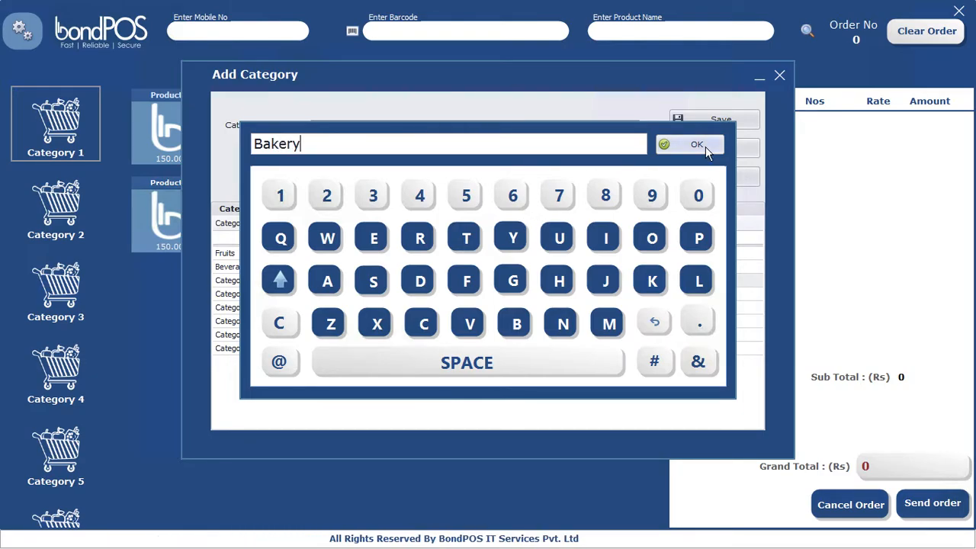
click(703, 146)
click(731, 120)
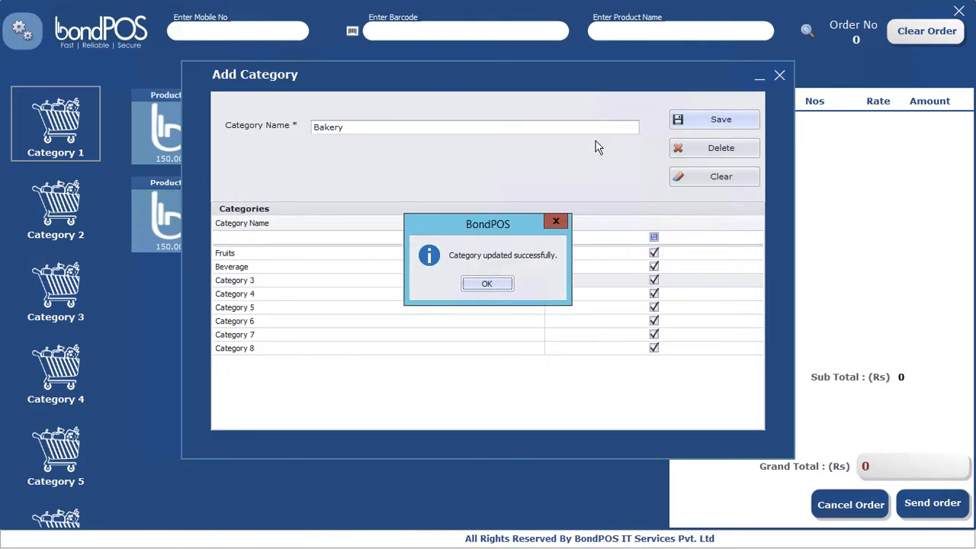
click(492, 284)
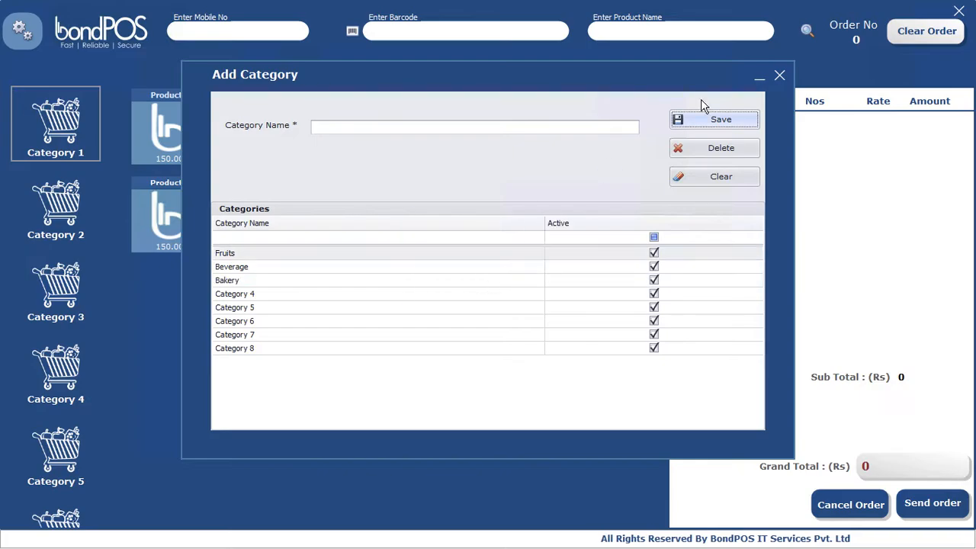
click(780, 77)
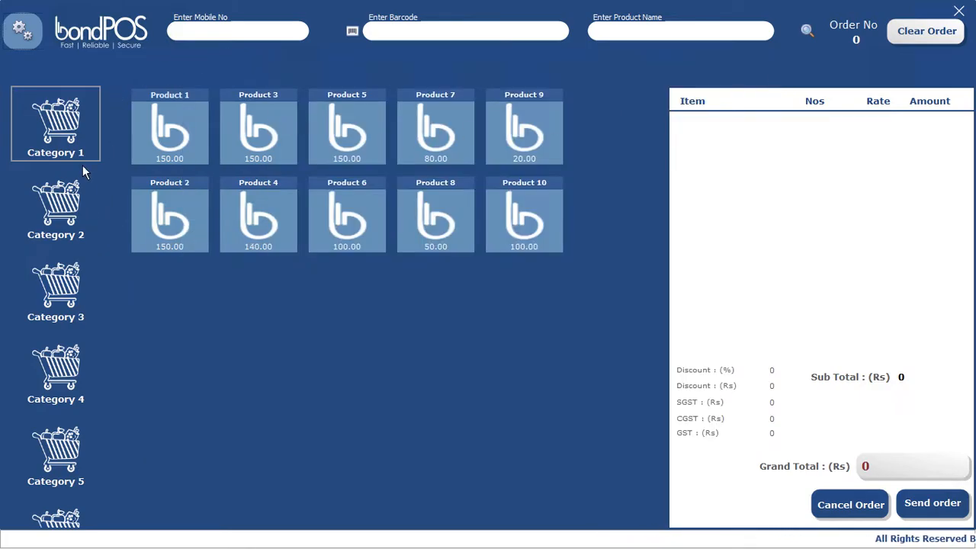
Step: Delete Category 8 and Category 7 in the category editor
click(22, 40)
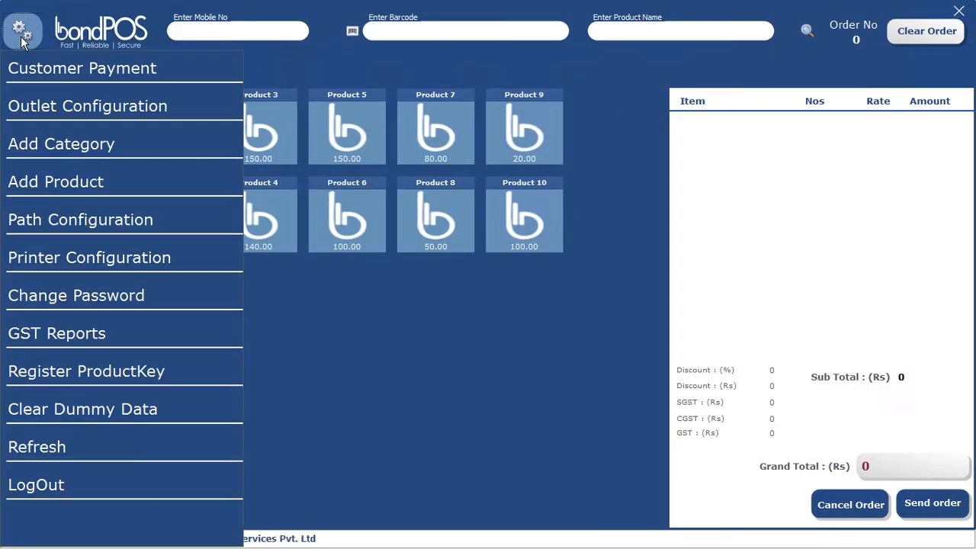
click(64, 146)
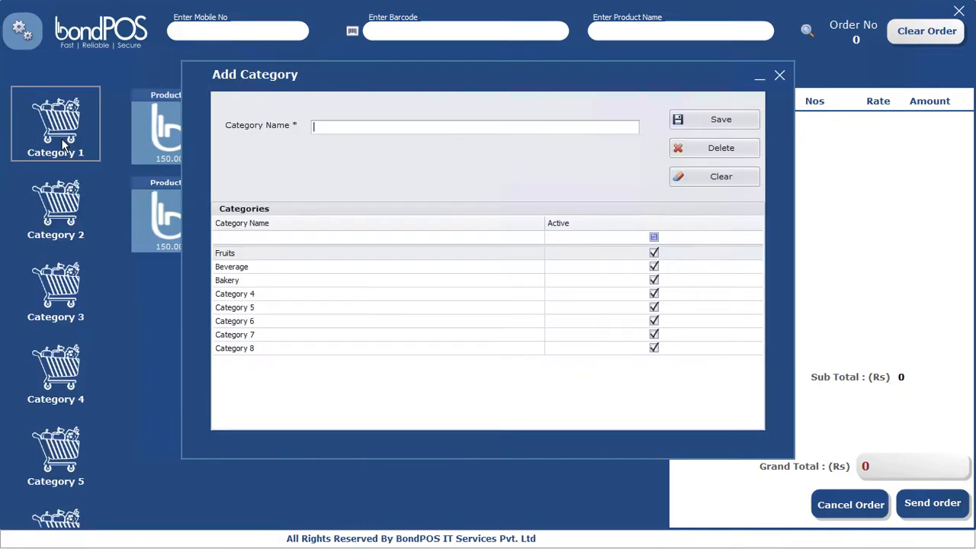
click(244, 348)
click(246, 349)
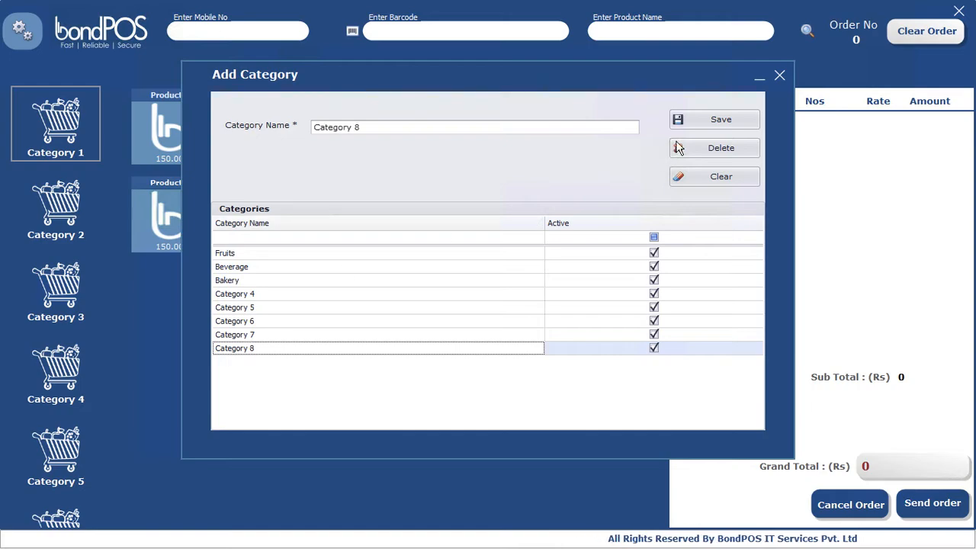
click(703, 148)
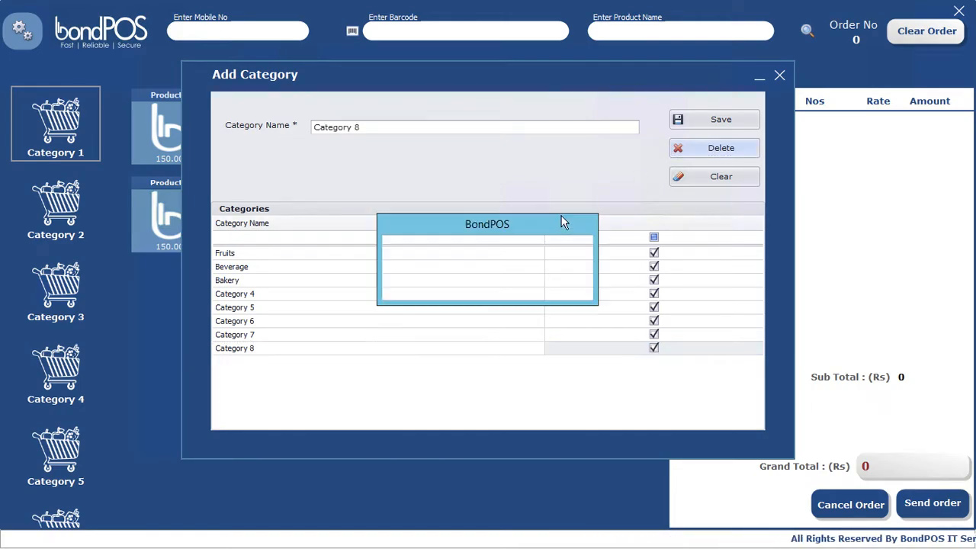
click(456, 284)
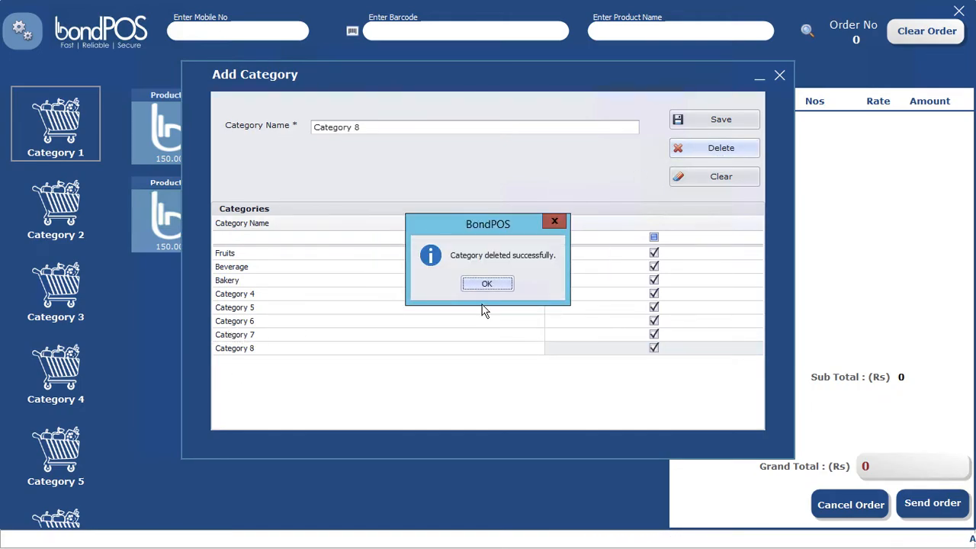
click(486, 285)
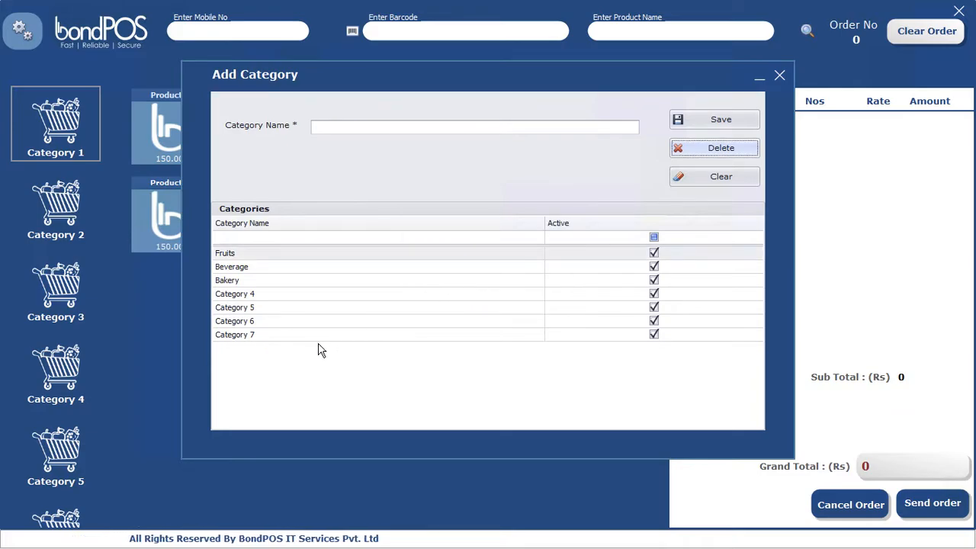
click(244, 337)
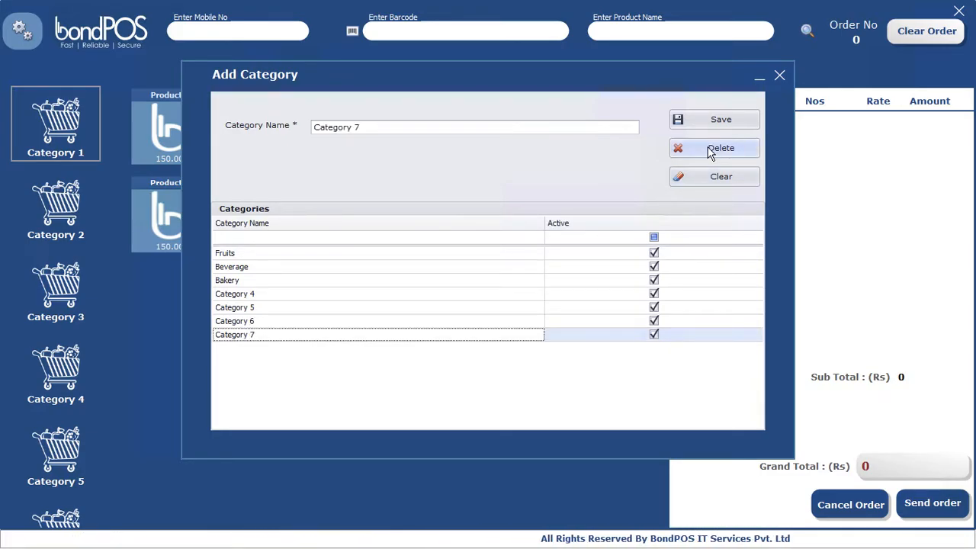
click(709, 153)
click(462, 285)
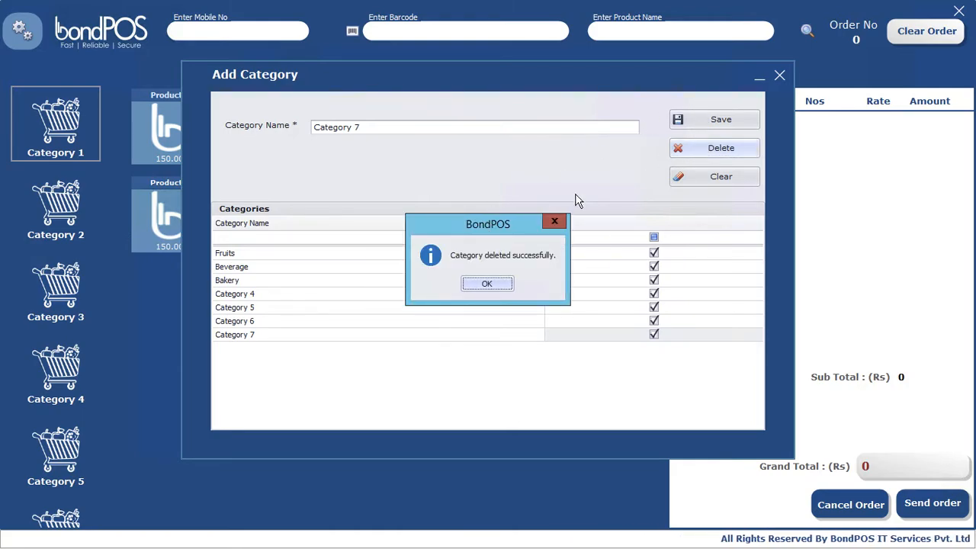
click(488, 285)
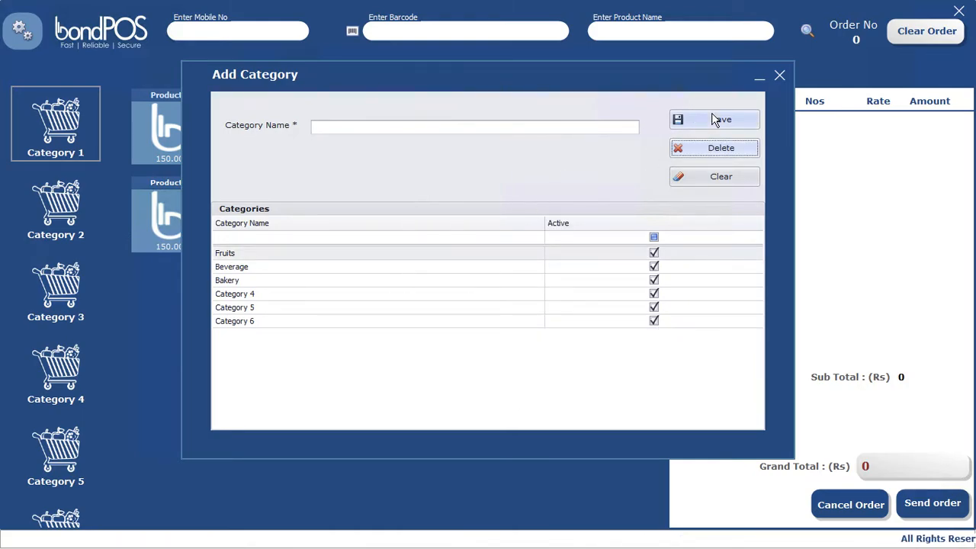
Step: Clear the warning from saving a blank category name and exit the editor
click(714, 120)
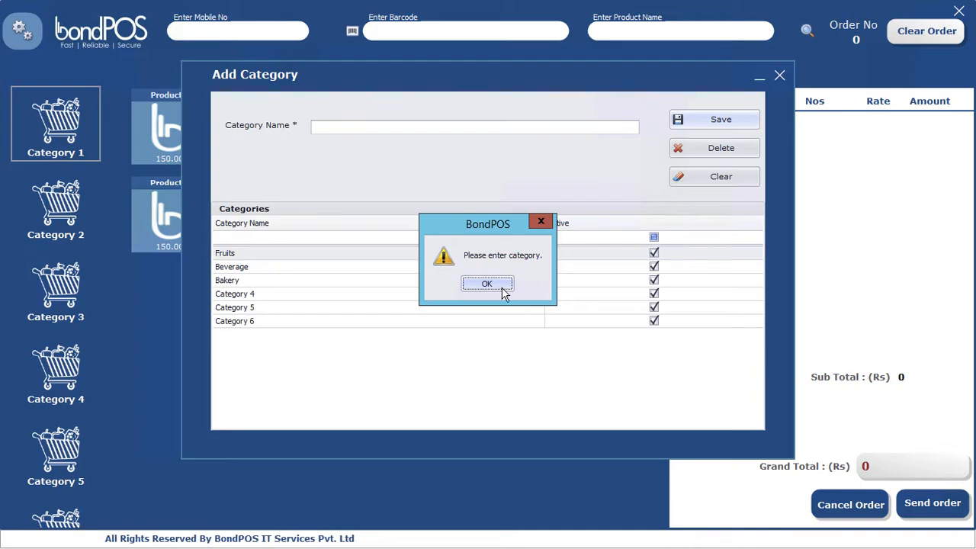
key(Return)
click(780, 76)
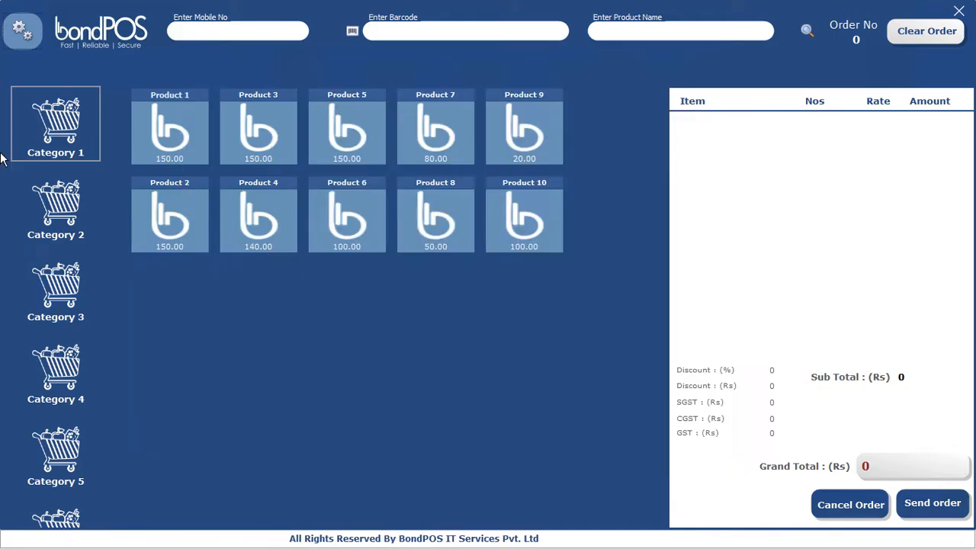
click(18, 39)
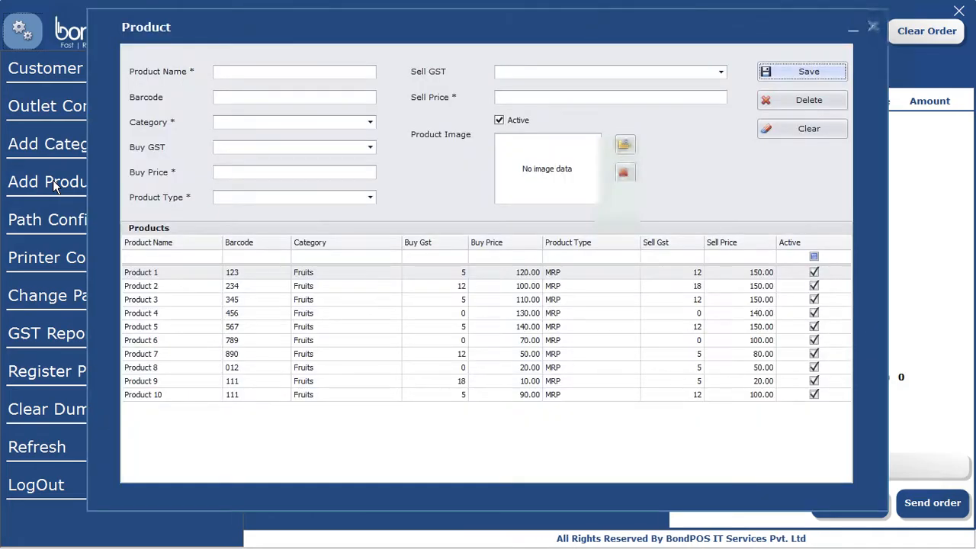
click(53, 180)
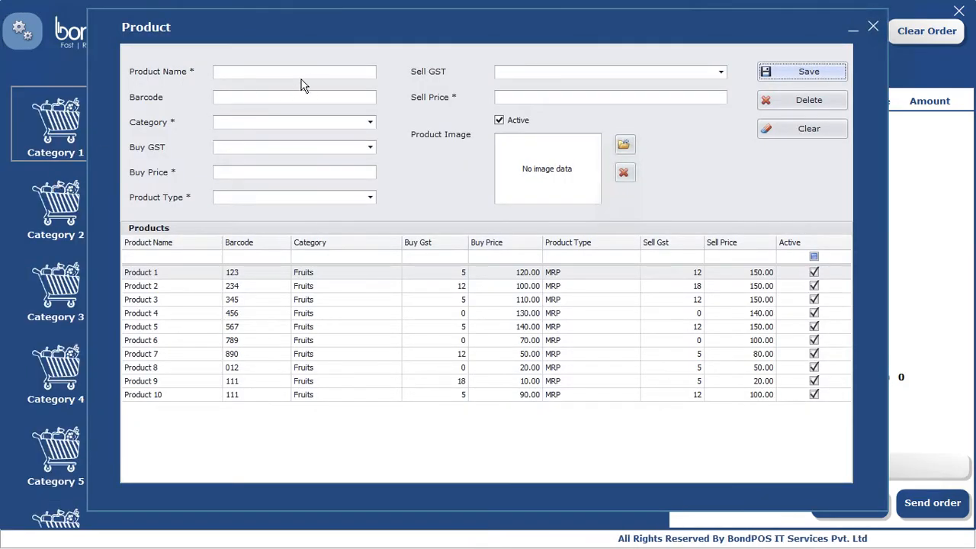
click(244, 280)
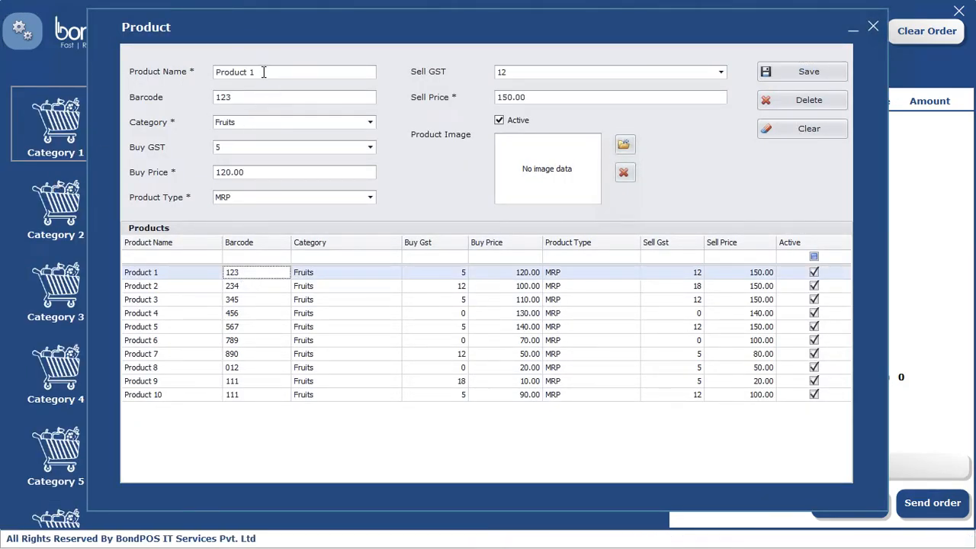
click(159, 77)
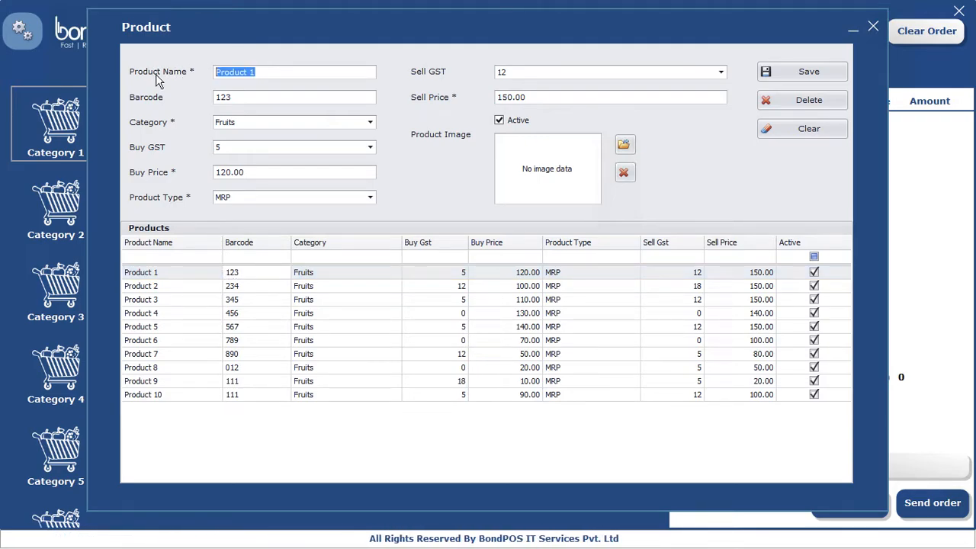
text(Fo)
key(BackSpace)
key(BackSpace)
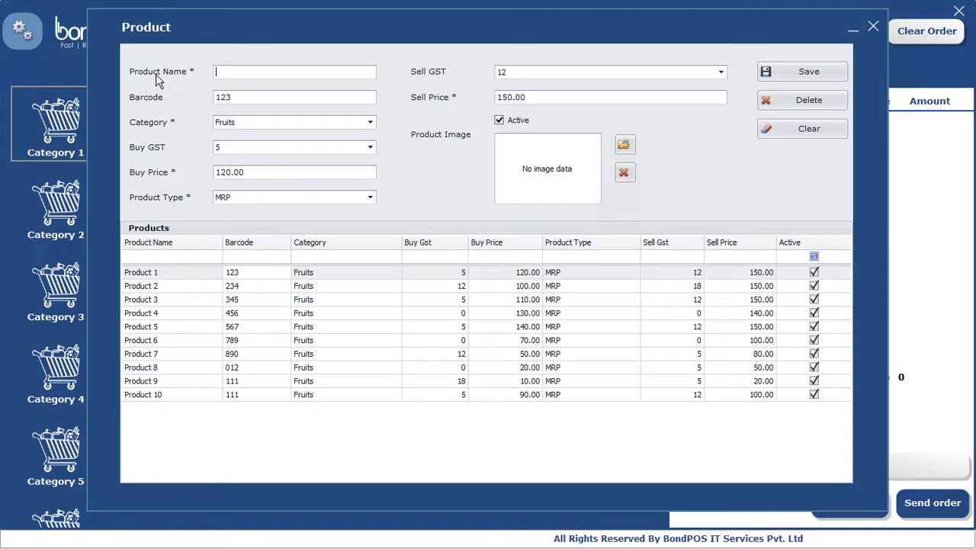
text(Banana)
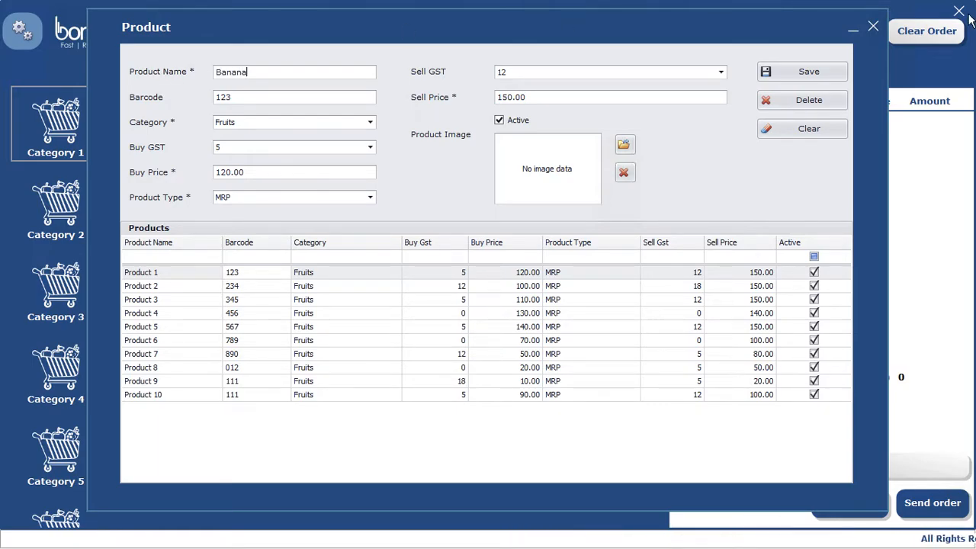
click(873, 30)
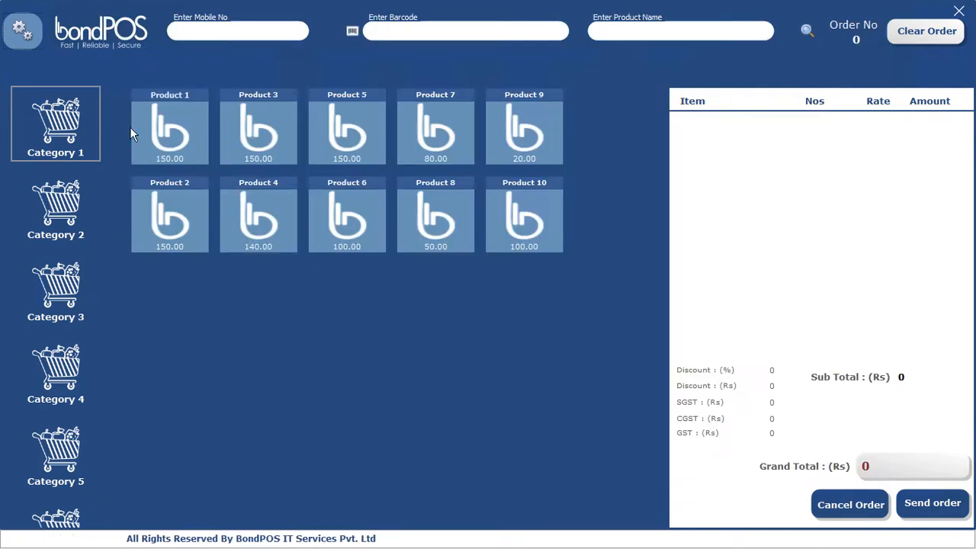
Step: Set Product Image Path to New Volume (D:) in Path Configuration, save, and close
click(23, 43)
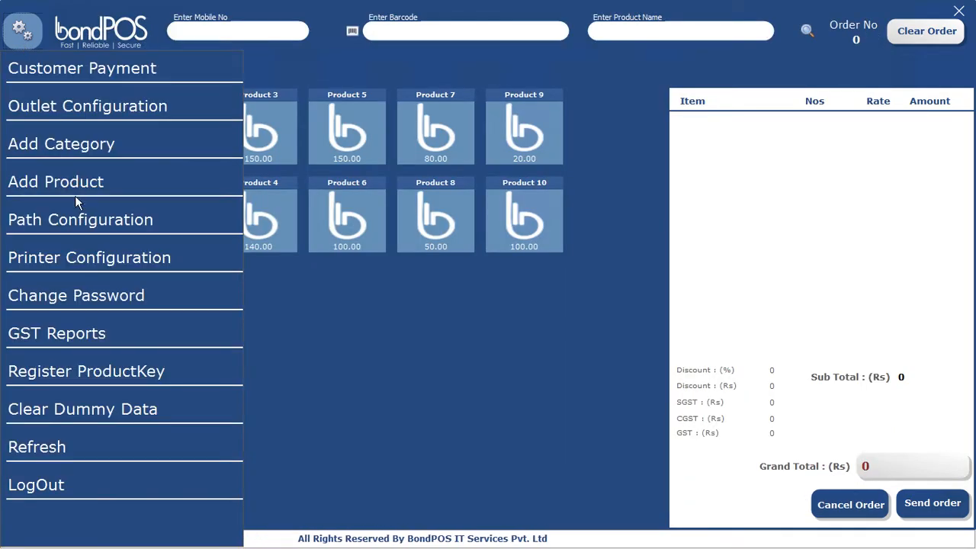
click(73, 219)
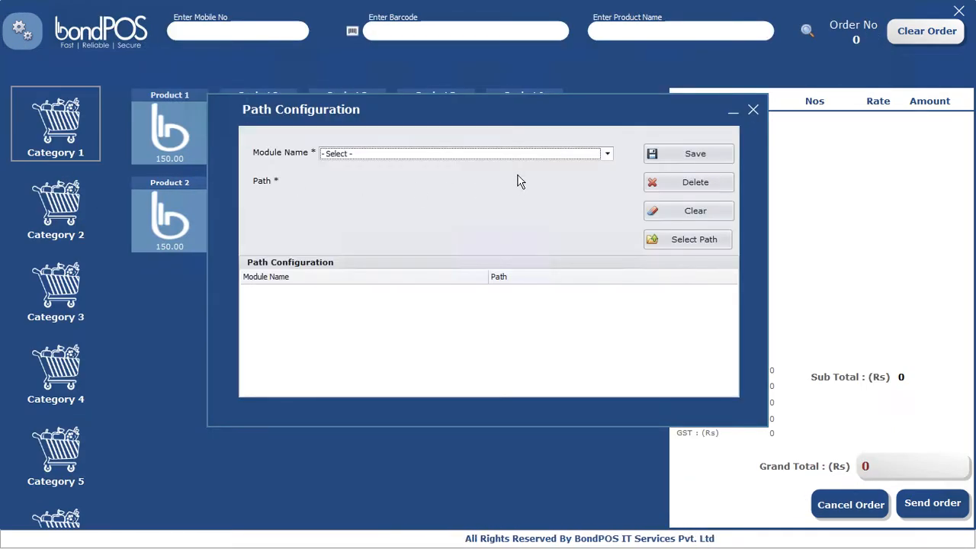
click(439, 155)
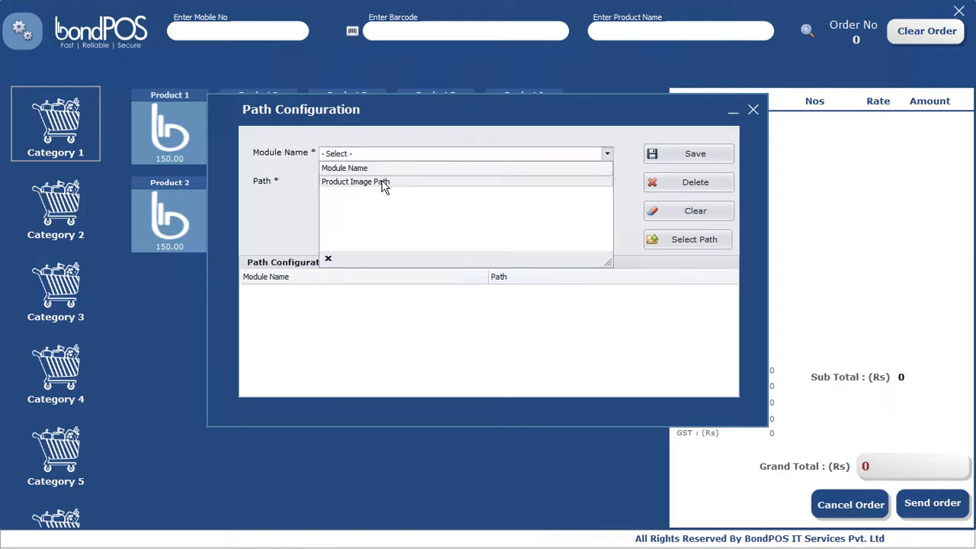
click(384, 184)
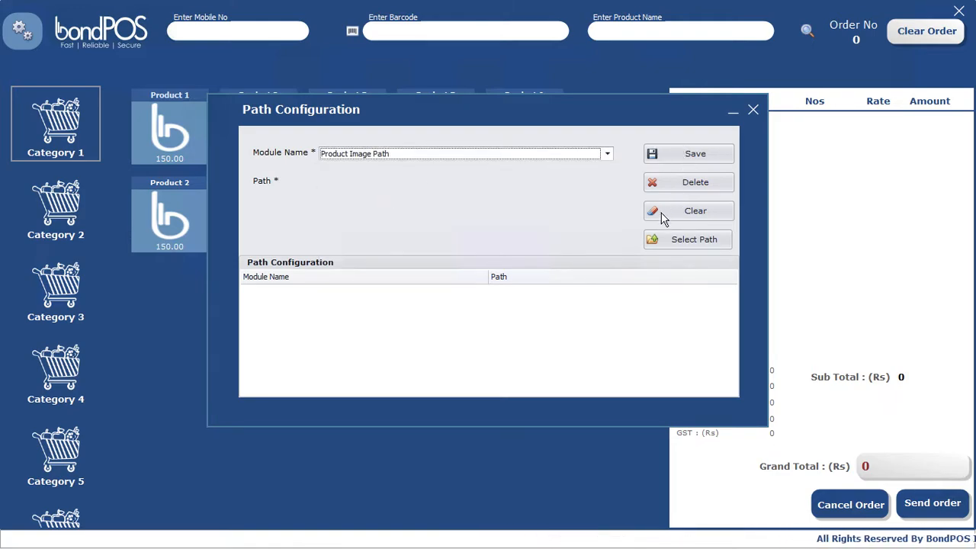
click(685, 244)
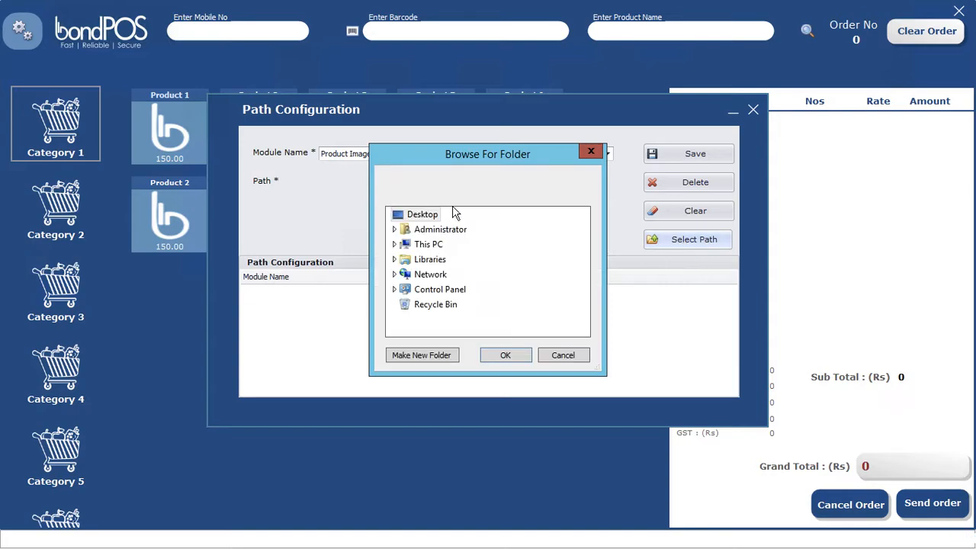
click(395, 246)
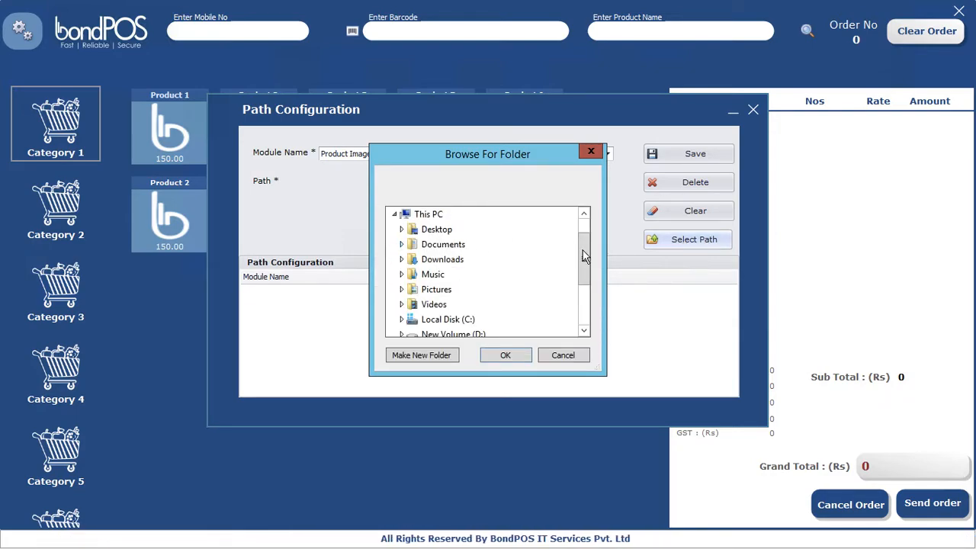
drag(584, 259, 583, 305)
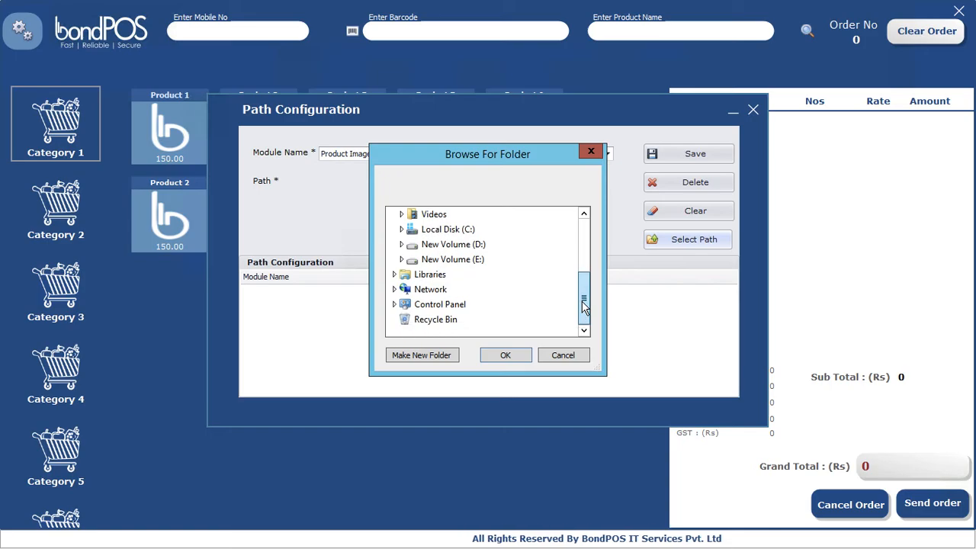
click(451, 248)
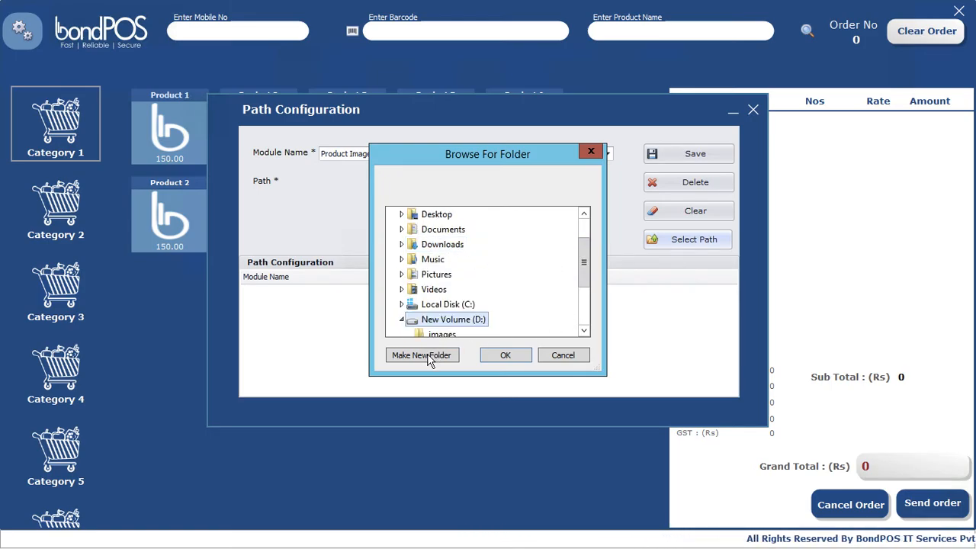
click(505, 357)
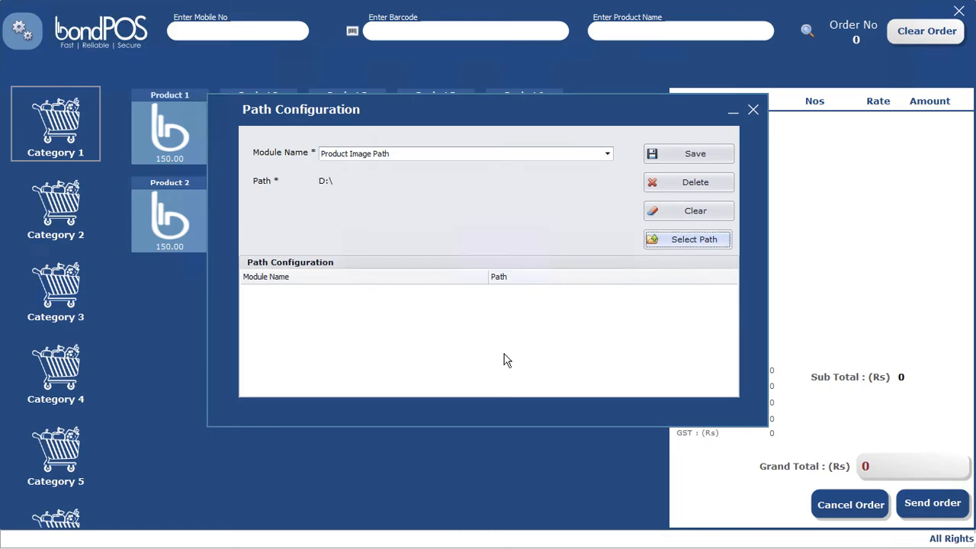
click(692, 157)
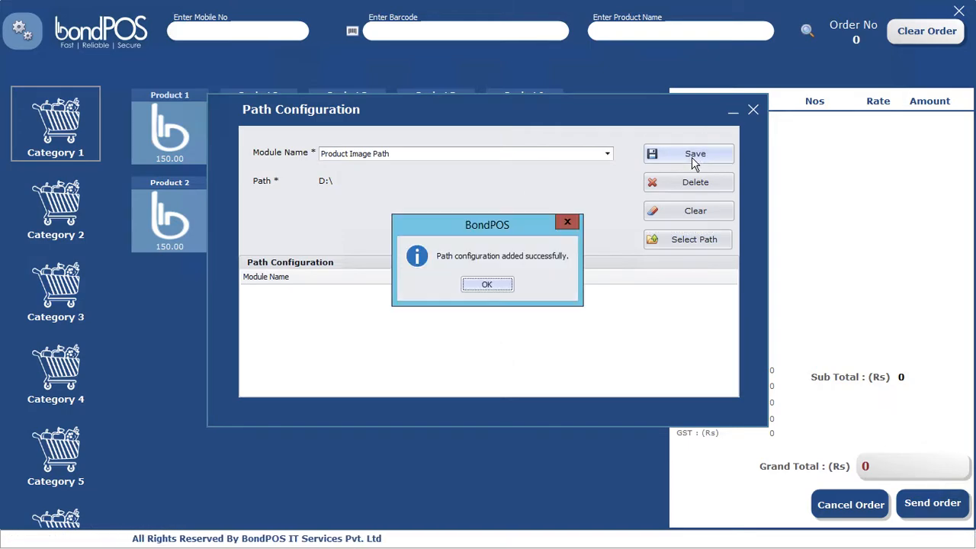
click(489, 287)
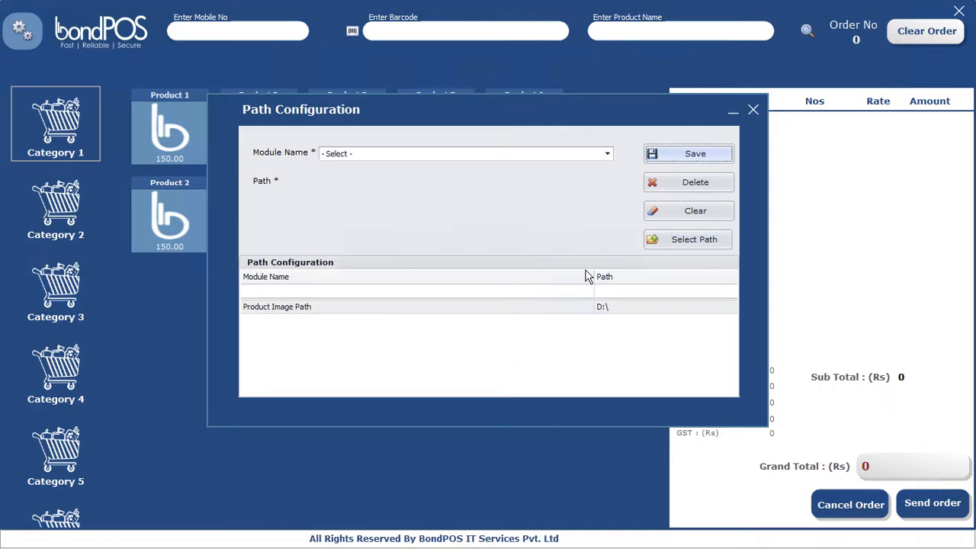
click(756, 112)
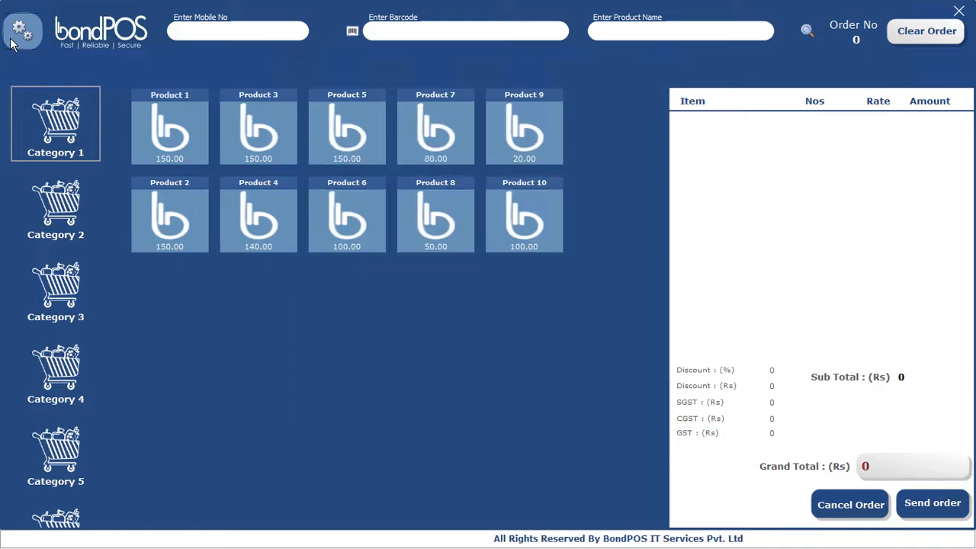
Step: Open Add Product, load Product 1, rename it Mango and set type to Loose
click(21, 29)
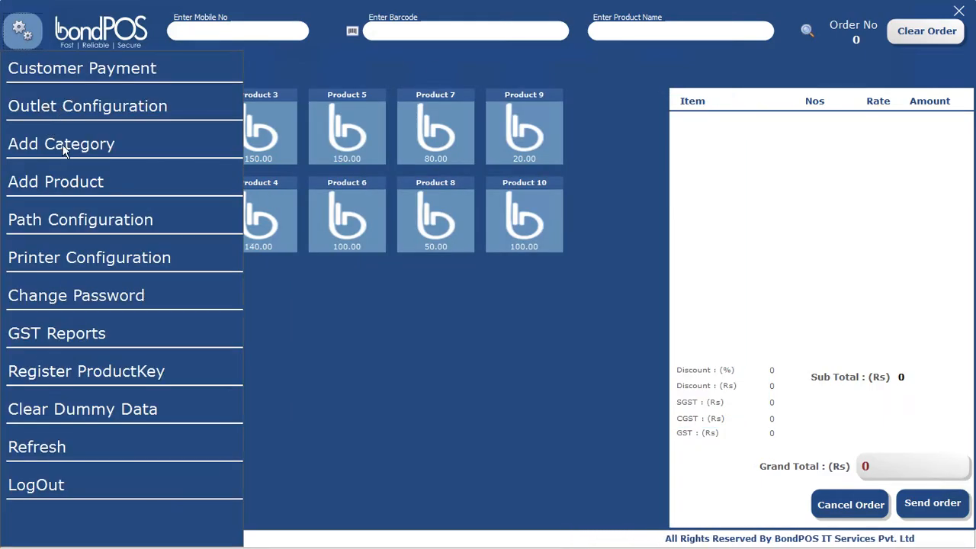
click(74, 186)
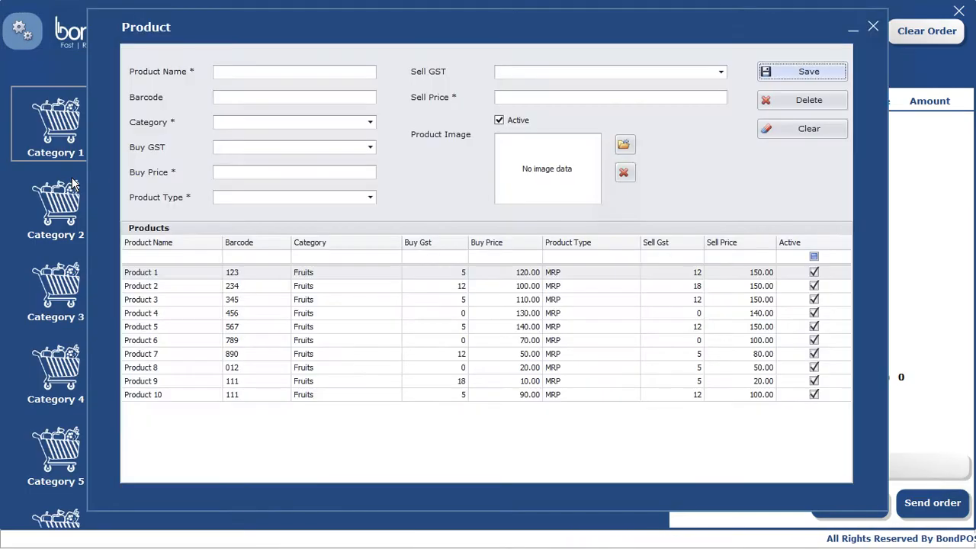
click(167, 279)
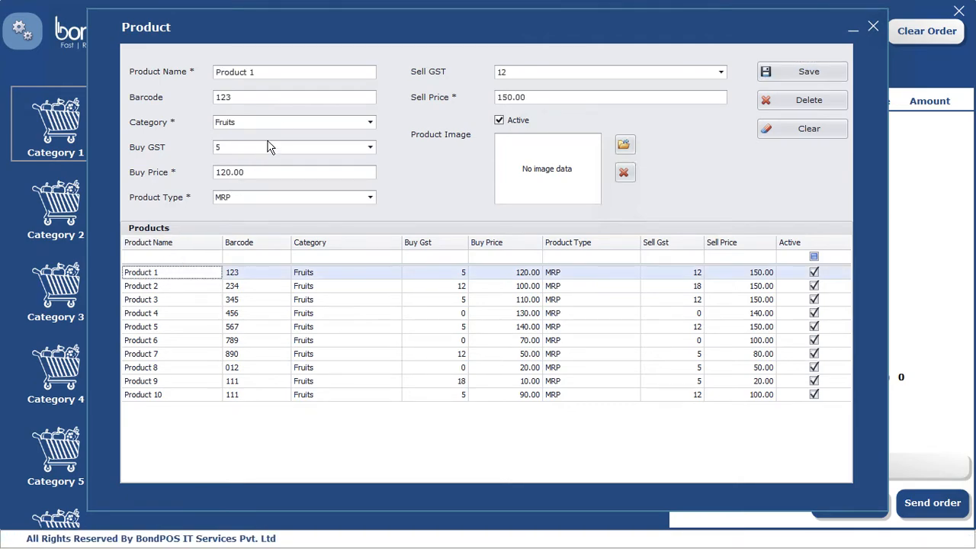
drag(268, 71, 125, 79)
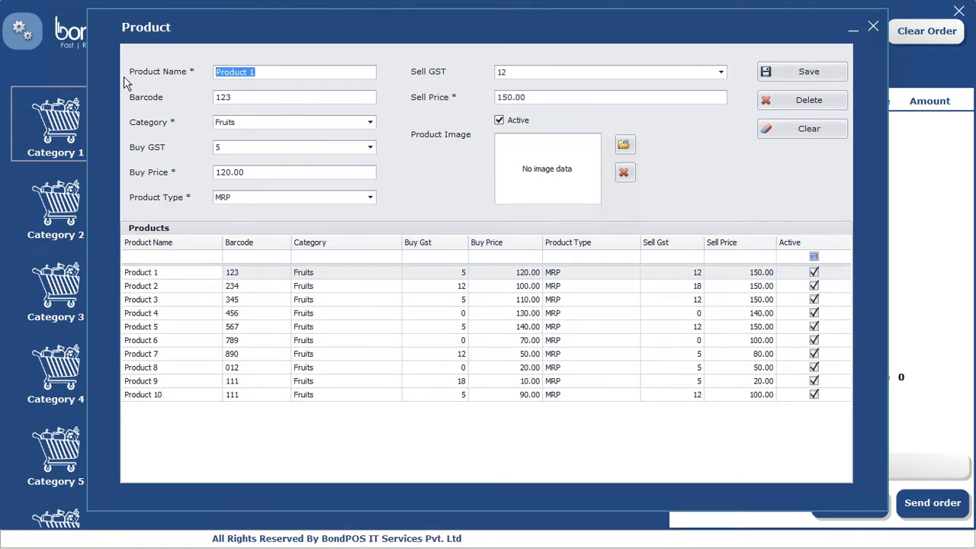
text(Man)
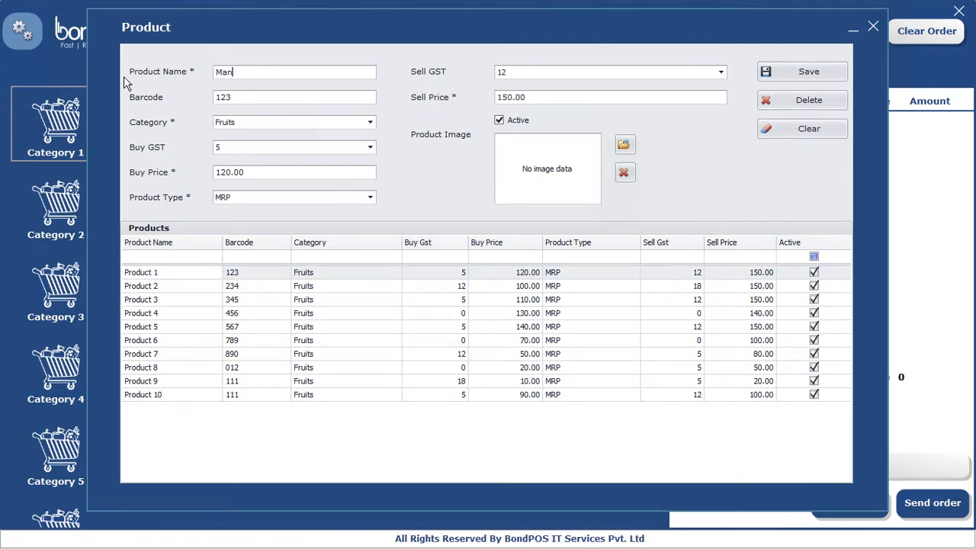
text(go)
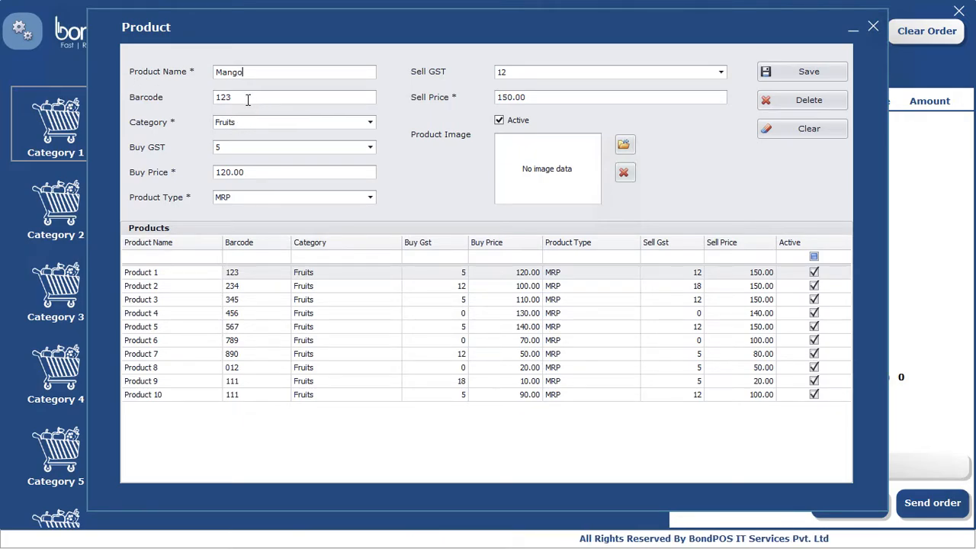
click(244, 198)
click(234, 238)
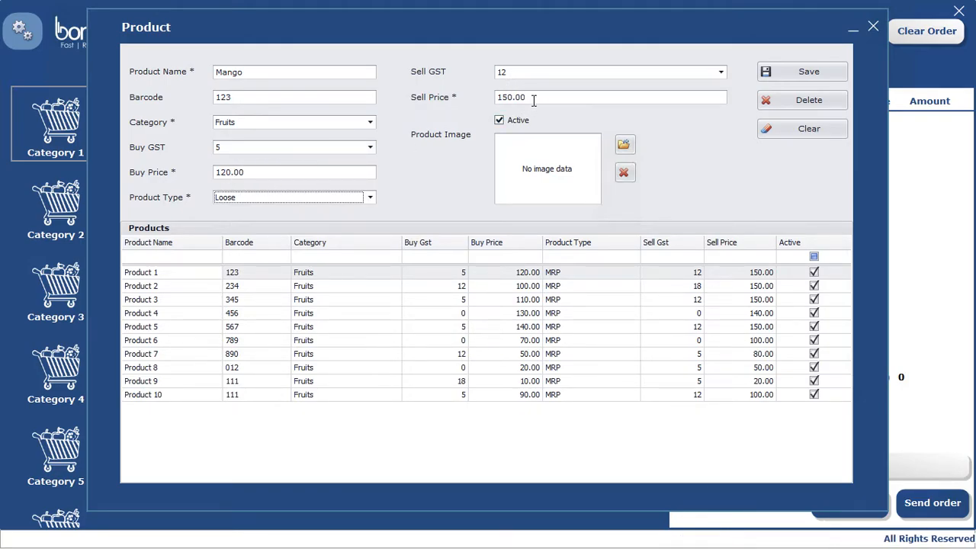
Step: Attach the mango picture from D:\images as the product image and save Mango
click(624, 147)
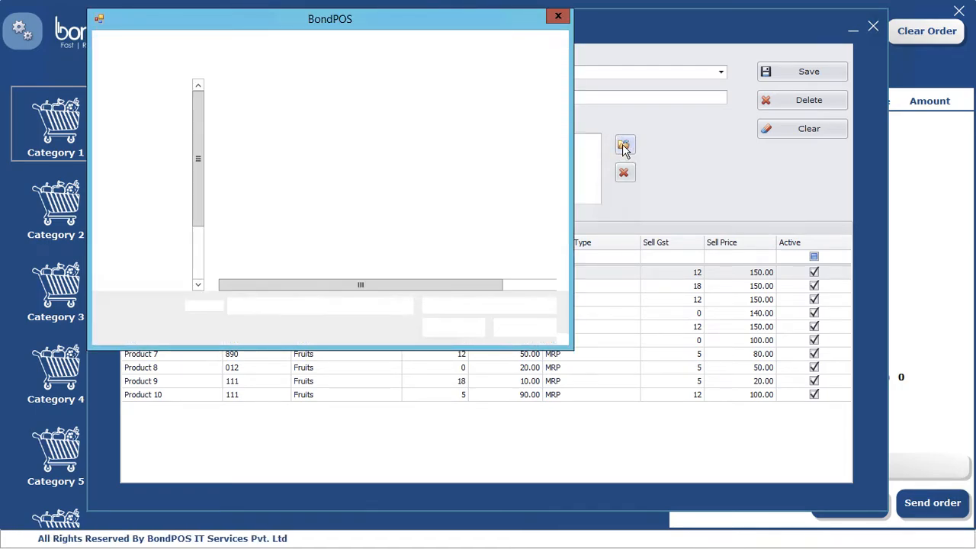
click(200, 275)
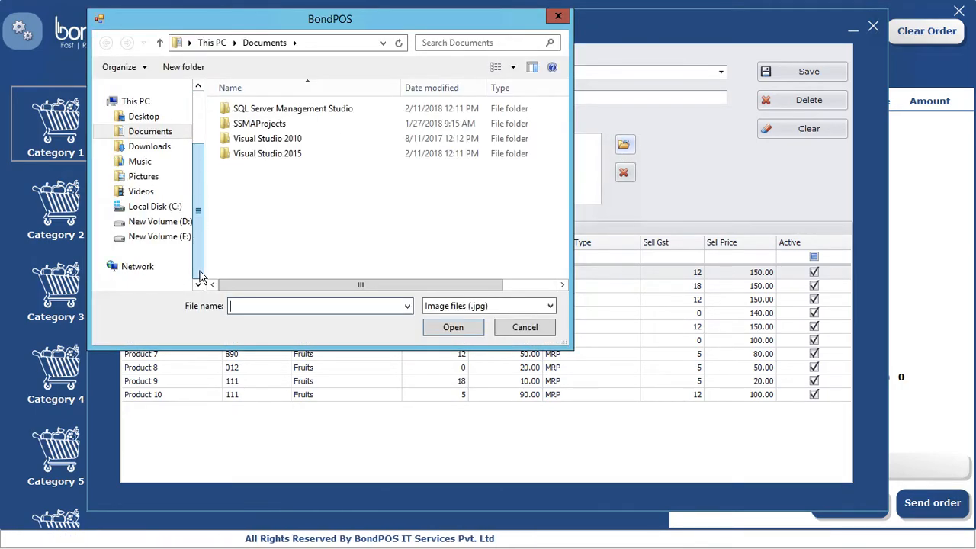
click(156, 222)
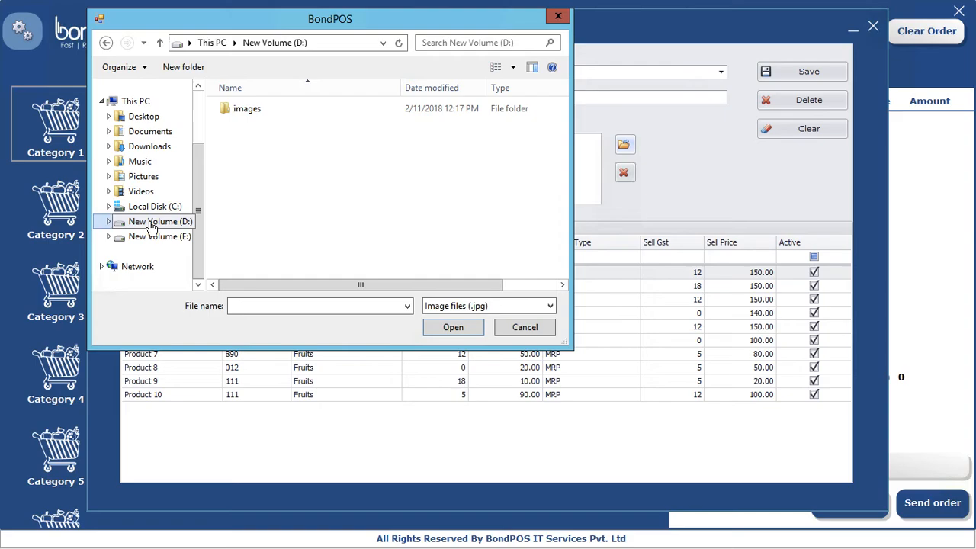
click(247, 111)
double_click(247, 114)
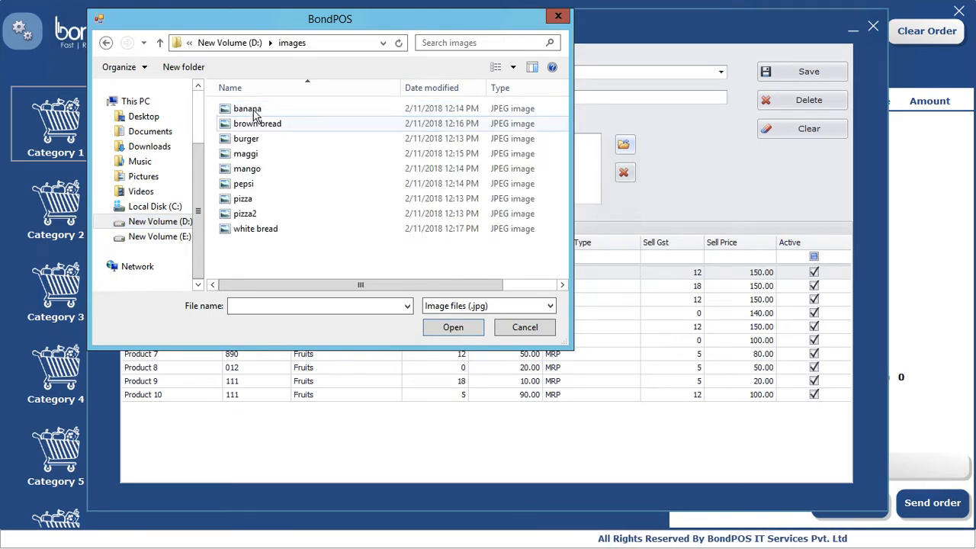
click(248, 168)
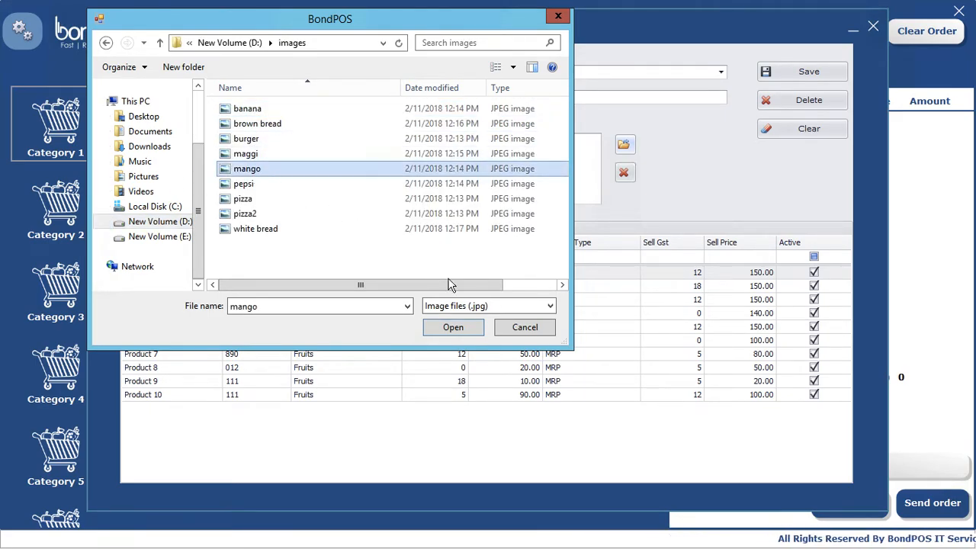
click(457, 329)
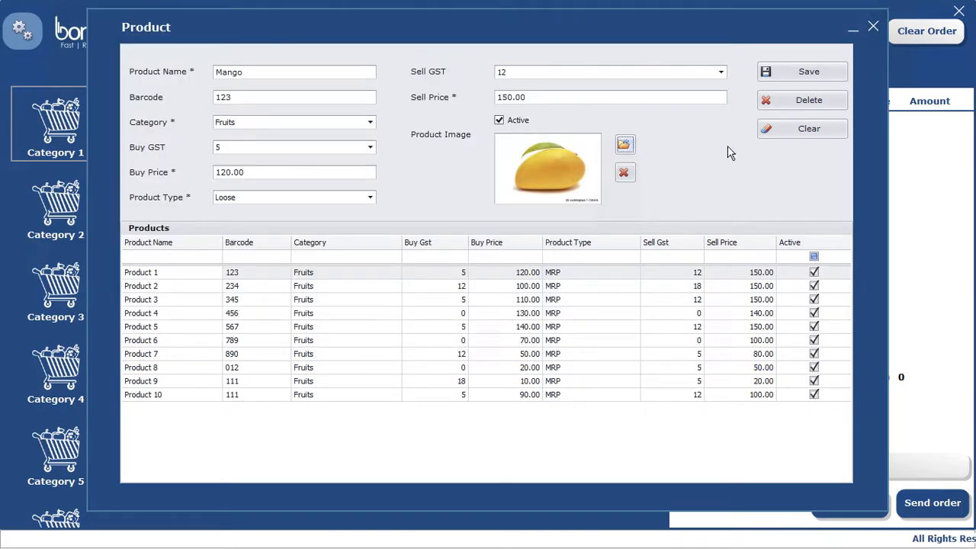
click(810, 72)
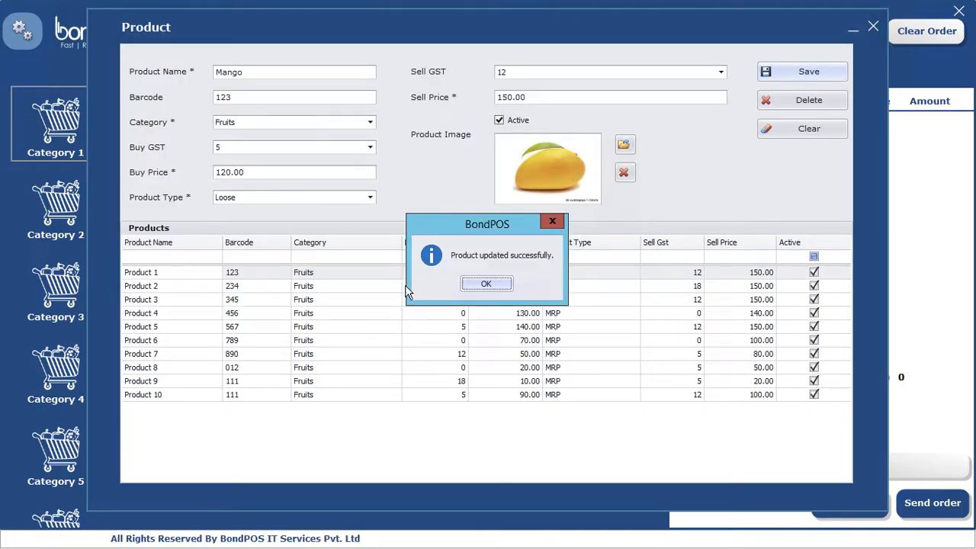
click(484, 284)
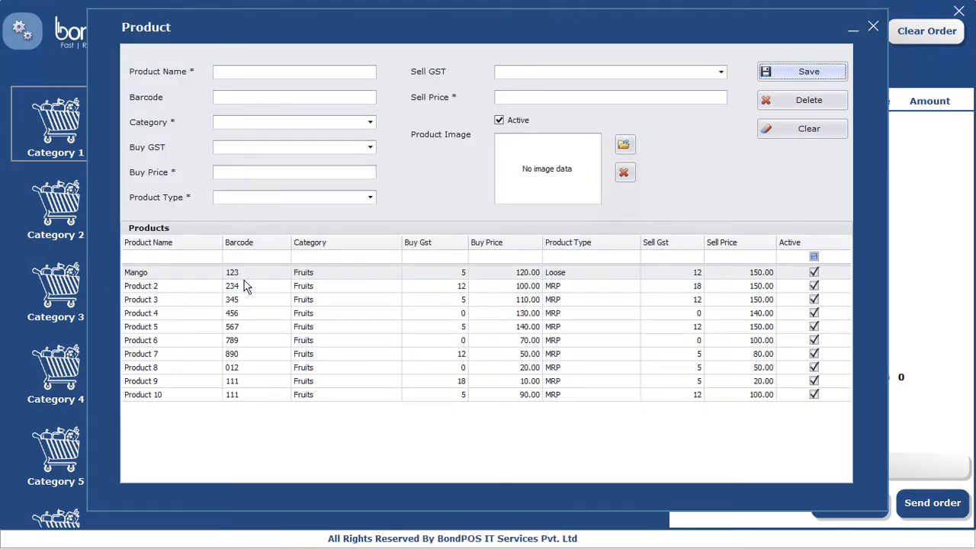
Step: Rename Product 2 to Banana and set its product type to Loose
click(243, 289)
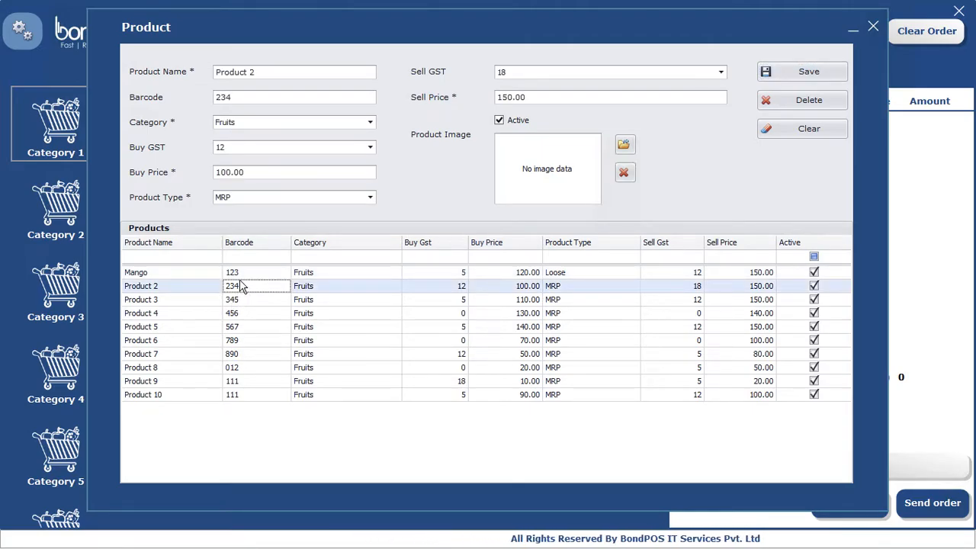
drag(267, 72, 143, 84)
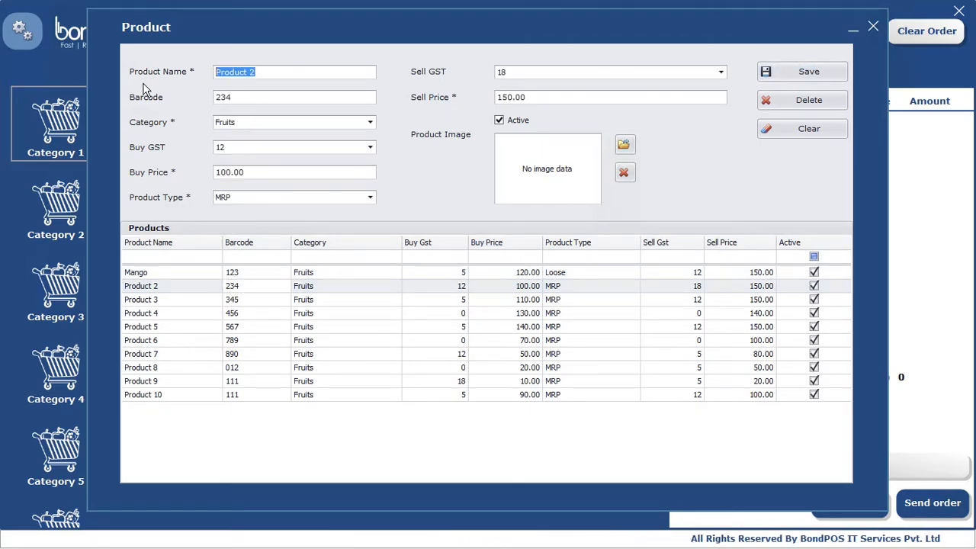
text(Banana)
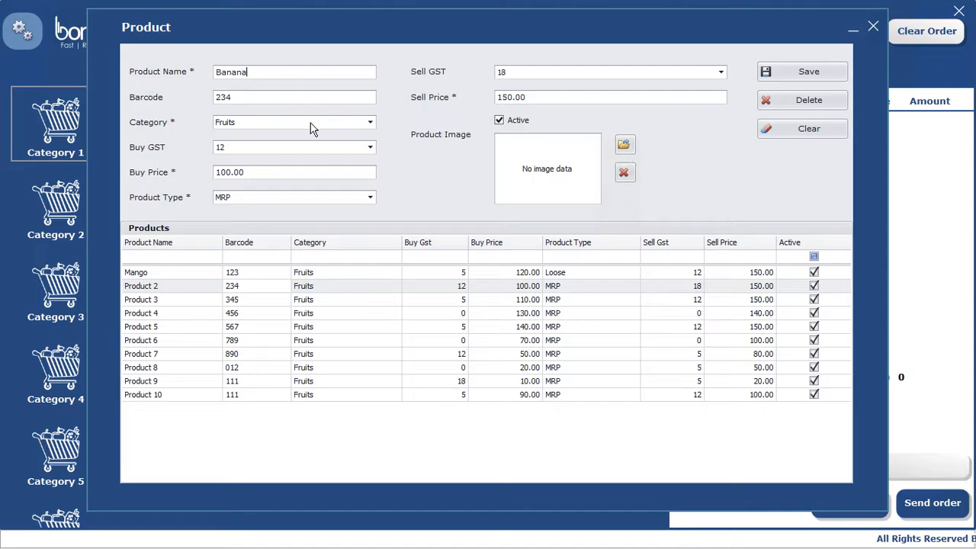
click(272, 197)
click(255, 237)
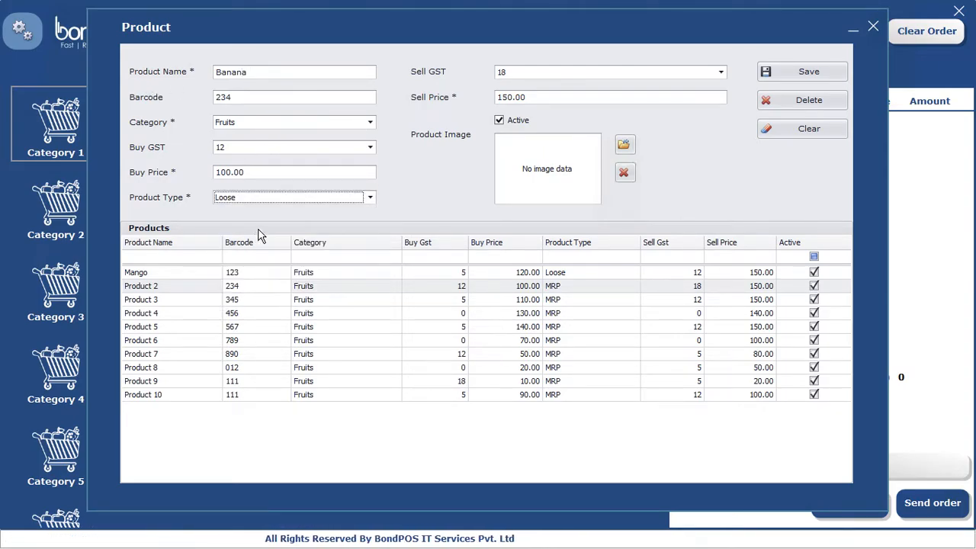
Step: Attach the banana picture to the product and save the changes
click(624, 145)
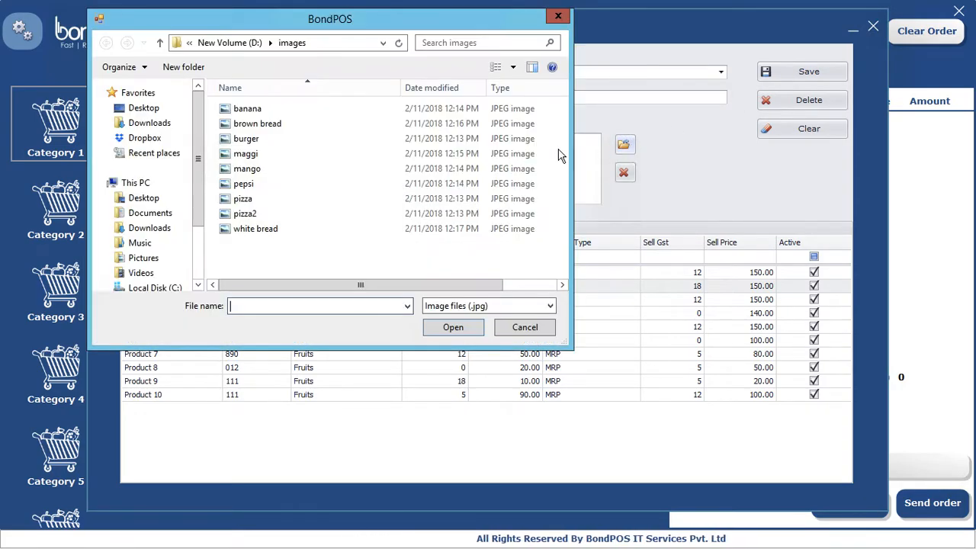
click(249, 109)
click(457, 329)
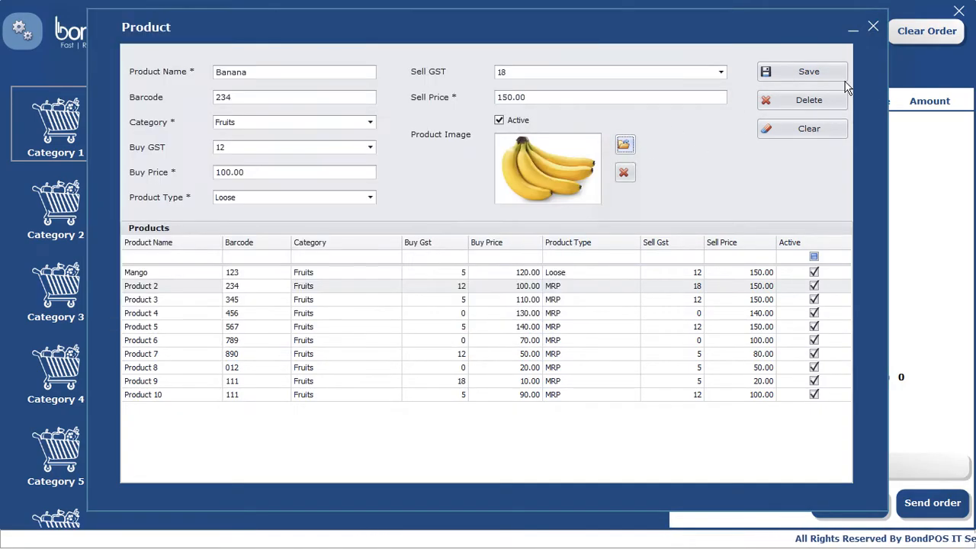
click(810, 74)
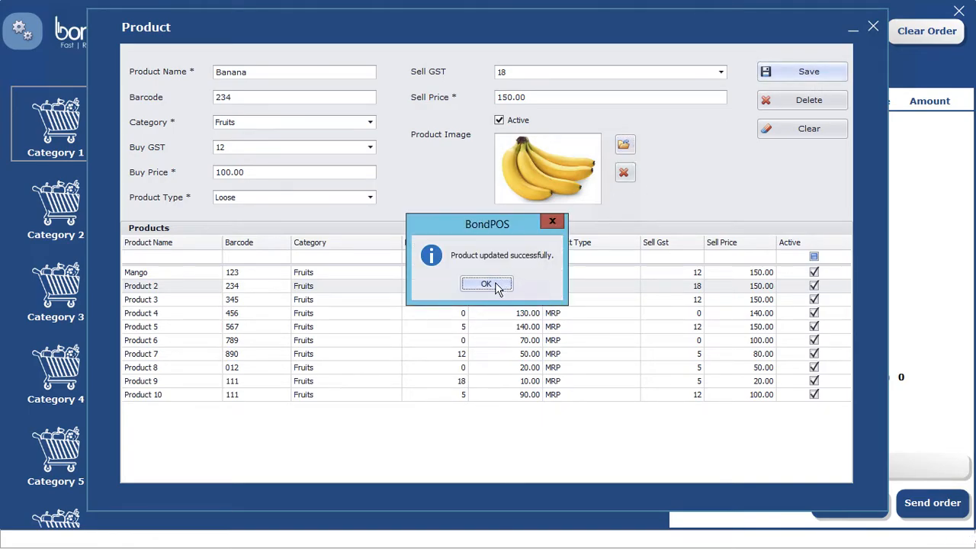
click(486, 285)
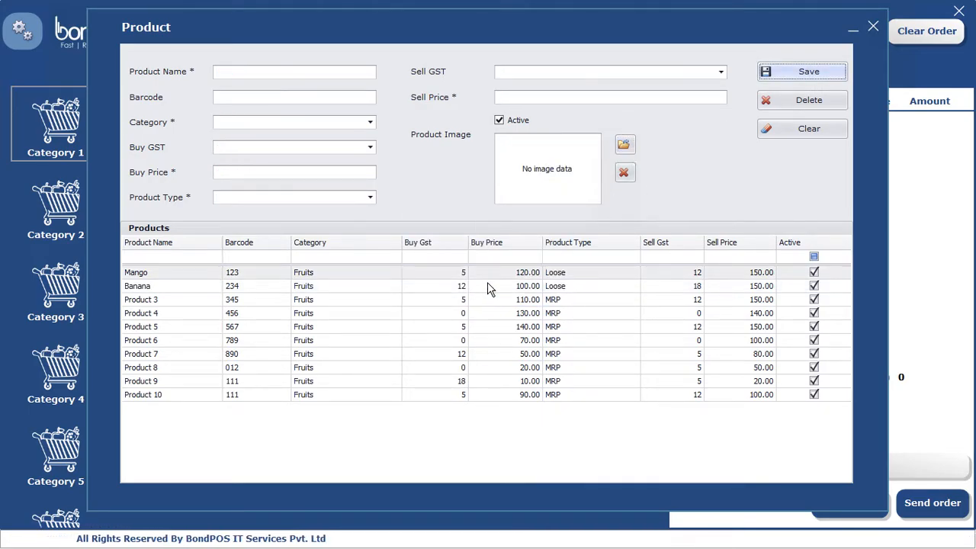
Step: Rename Product 3 to Pepsi in the Beverage category with the pepsi picture, and save
click(246, 303)
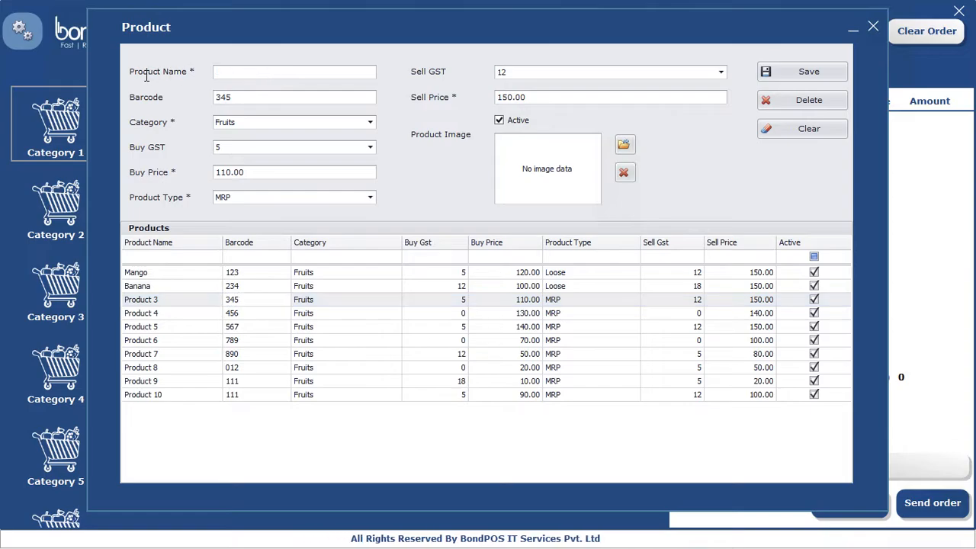
text(Pep)
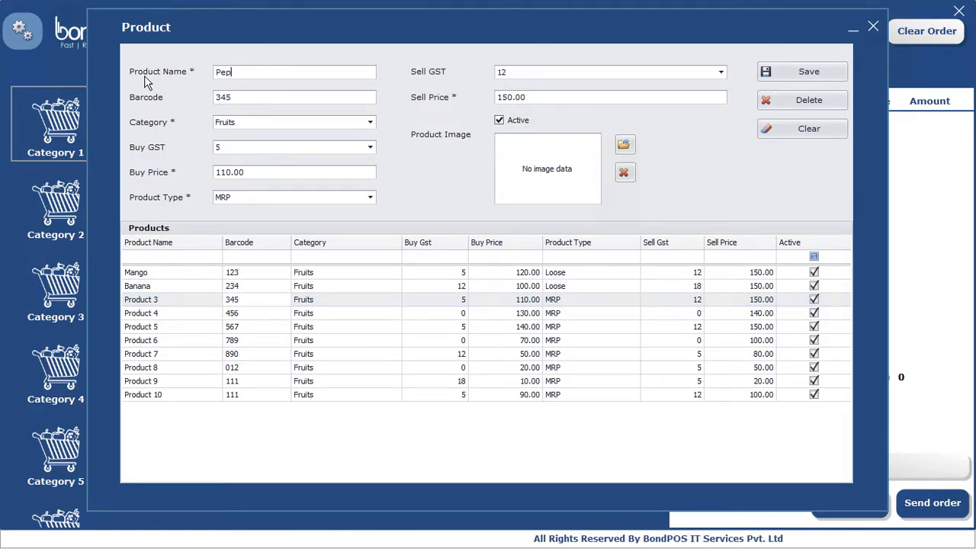
text(si)
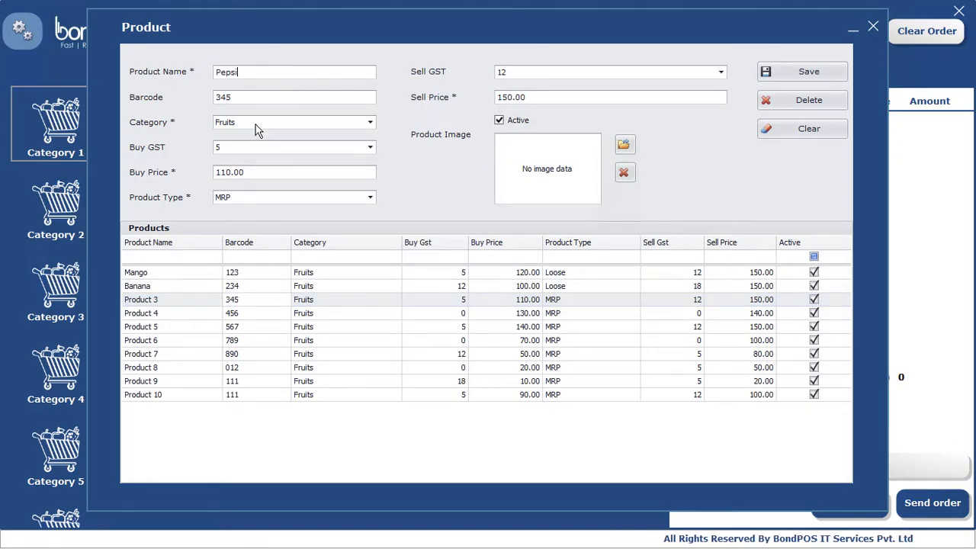
click(255, 124)
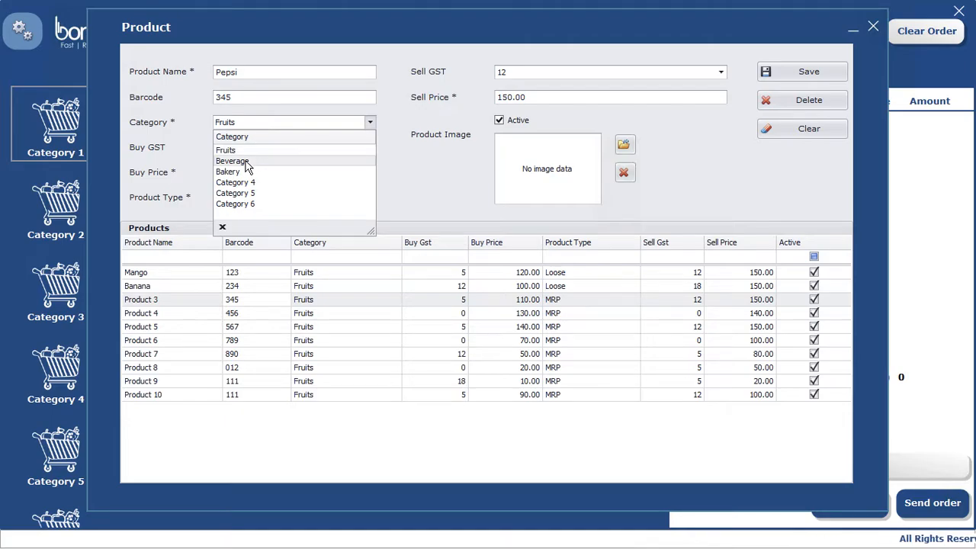
click(232, 160)
click(623, 148)
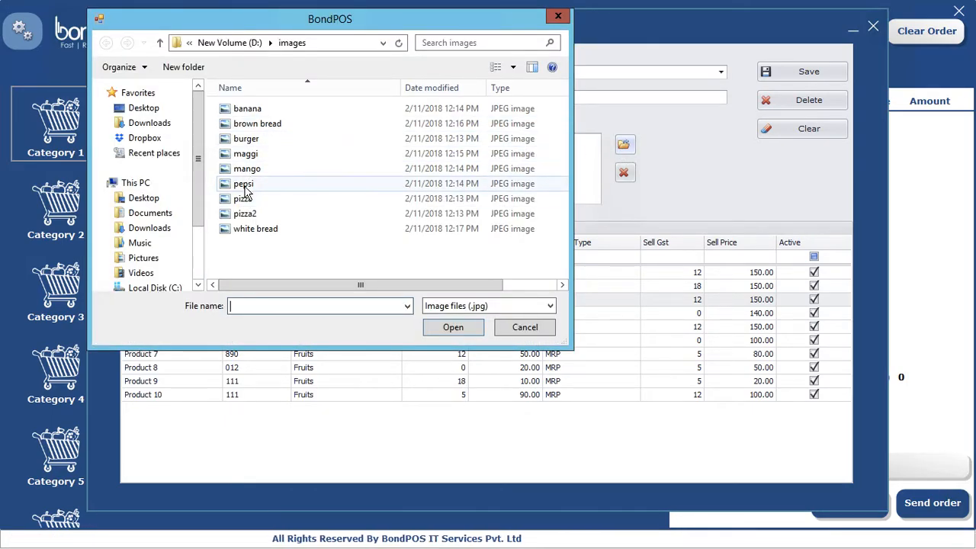
double_click(244, 186)
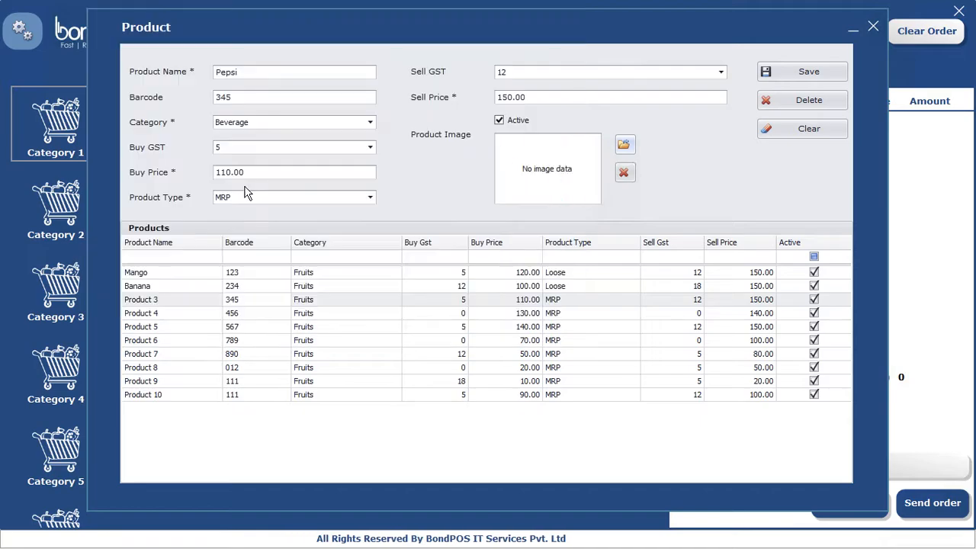
click(800, 71)
click(485, 285)
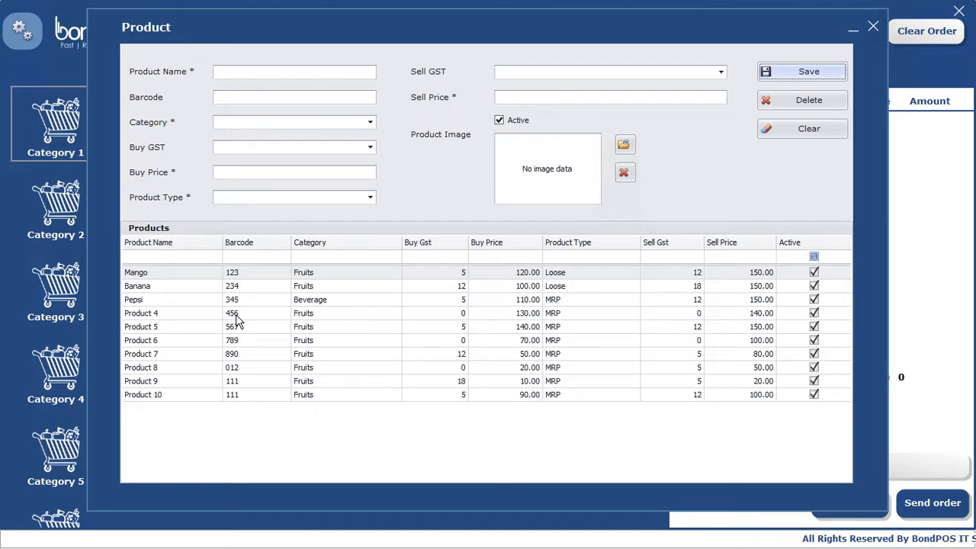
Step: Rename Product 4 to White Bread in the Bakery category and save
click(235, 319)
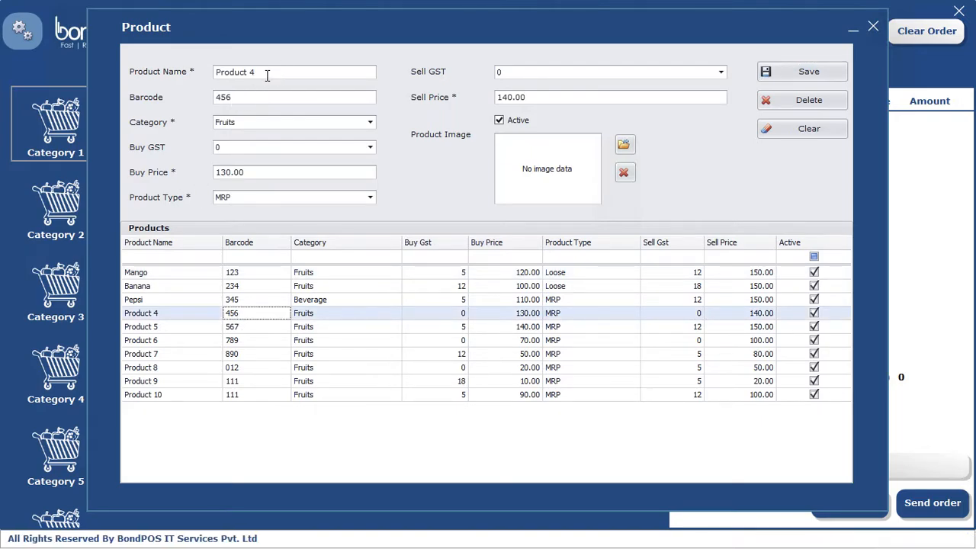
drag(268, 76, 143, 71)
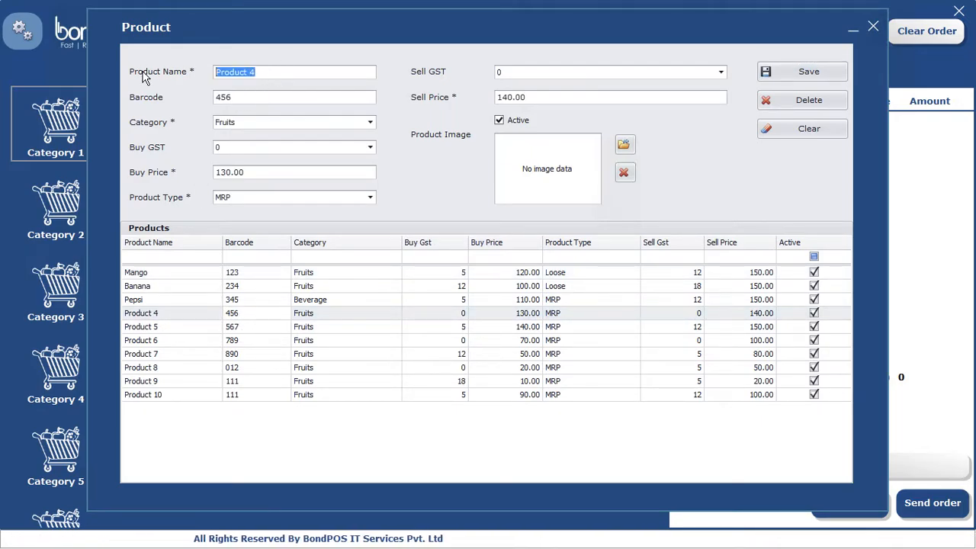
text(White B)
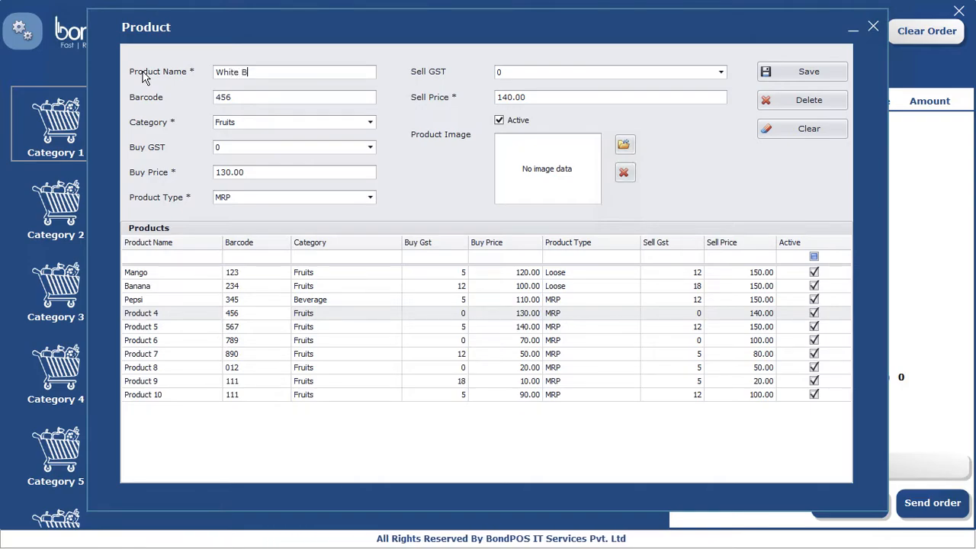
text(read)
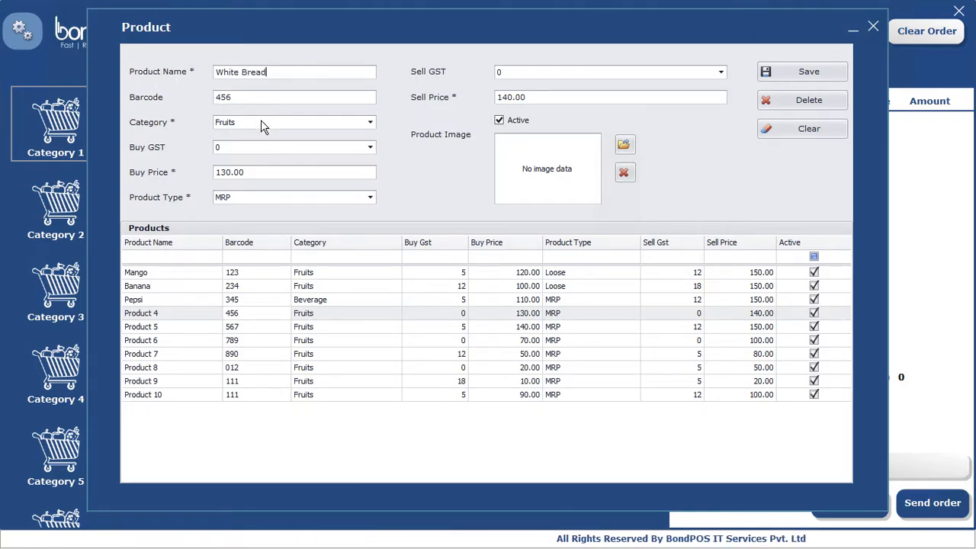
click(263, 124)
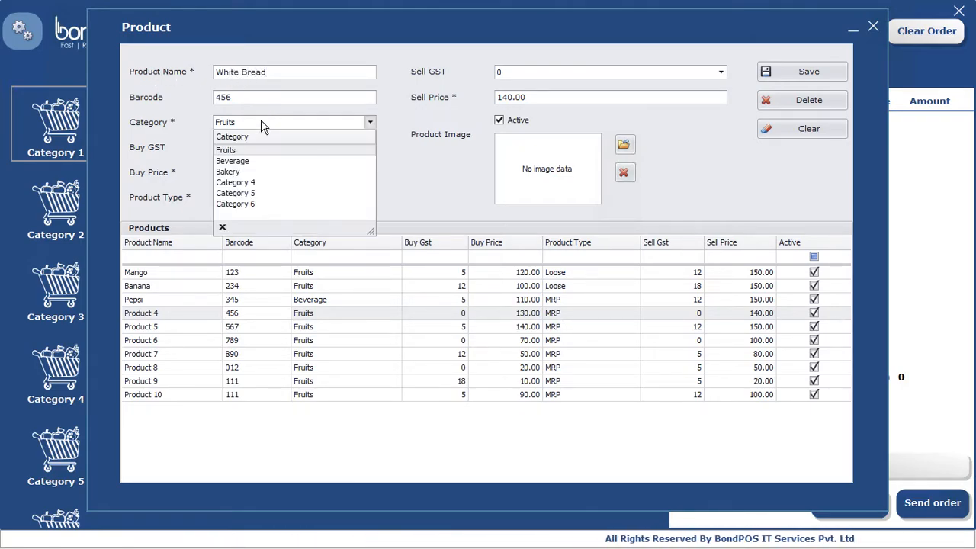
click(244, 172)
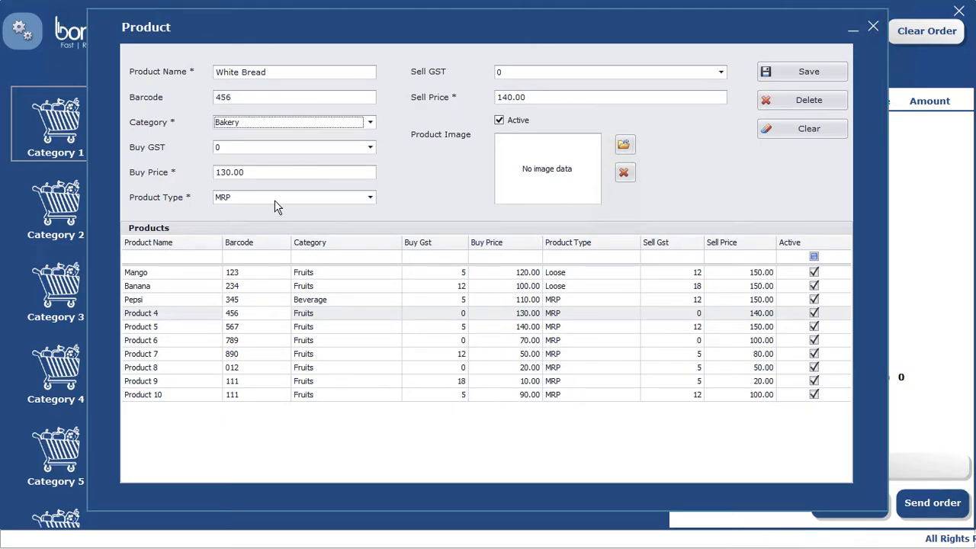
click(811, 76)
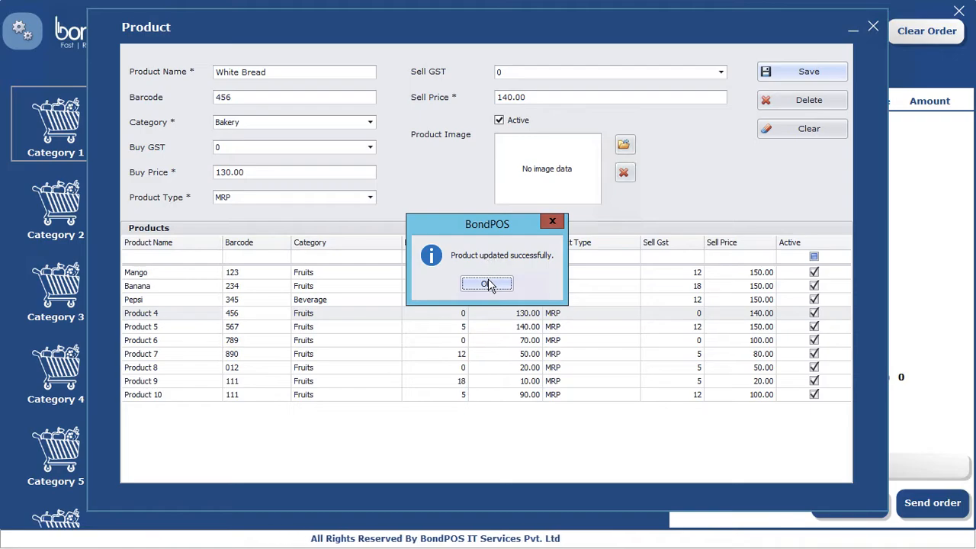
click(488, 285)
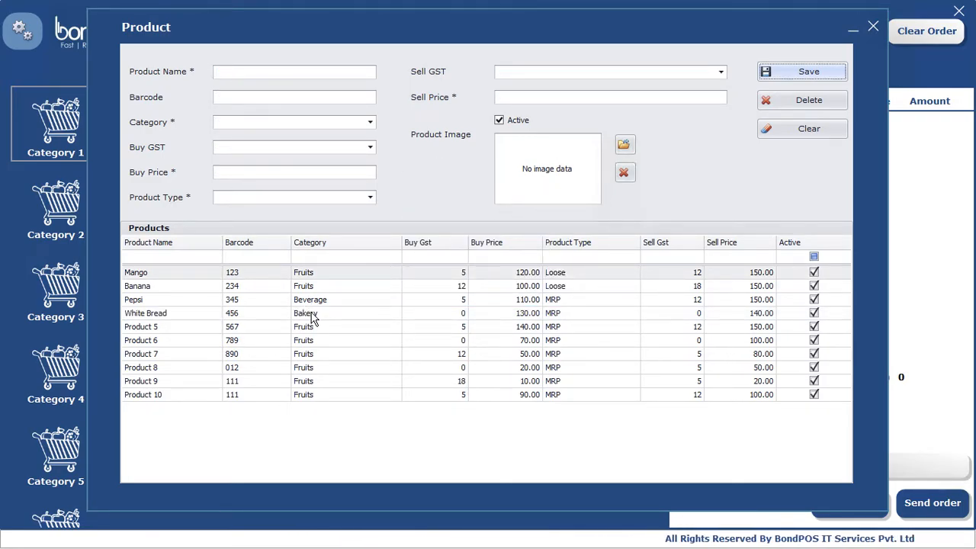
Step: Attach the white bread picture to White Bread, save it, then select Product 5
click(309, 314)
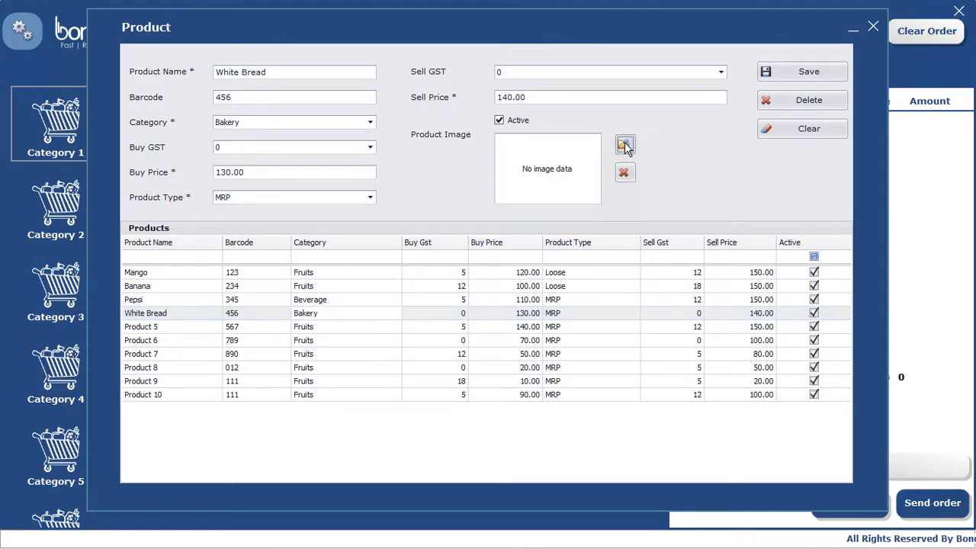
click(625, 146)
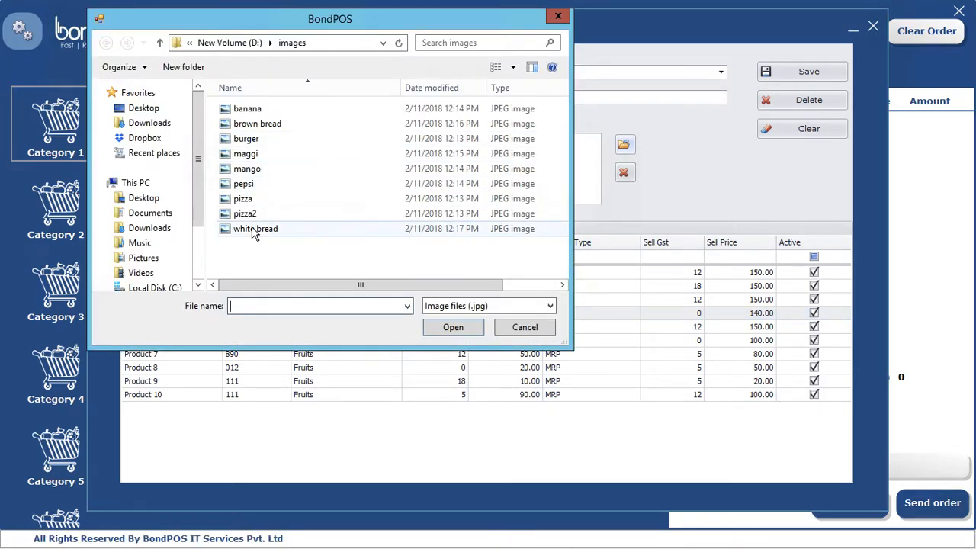
double_click(255, 229)
click(795, 76)
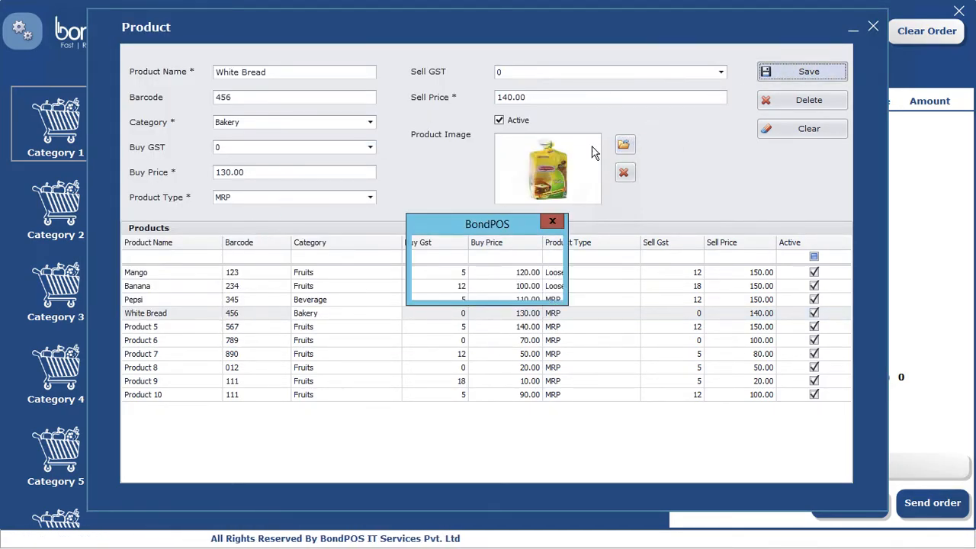
click(492, 283)
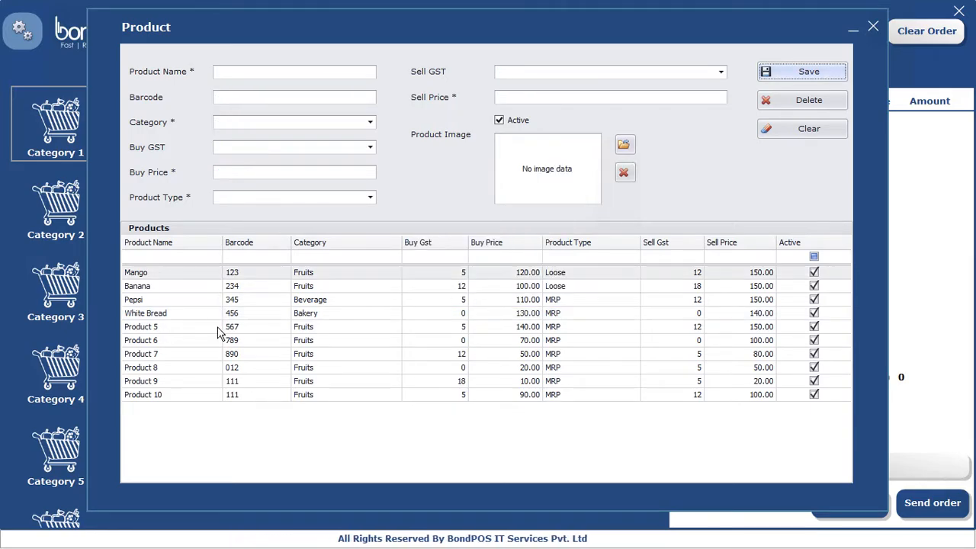
click(174, 330)
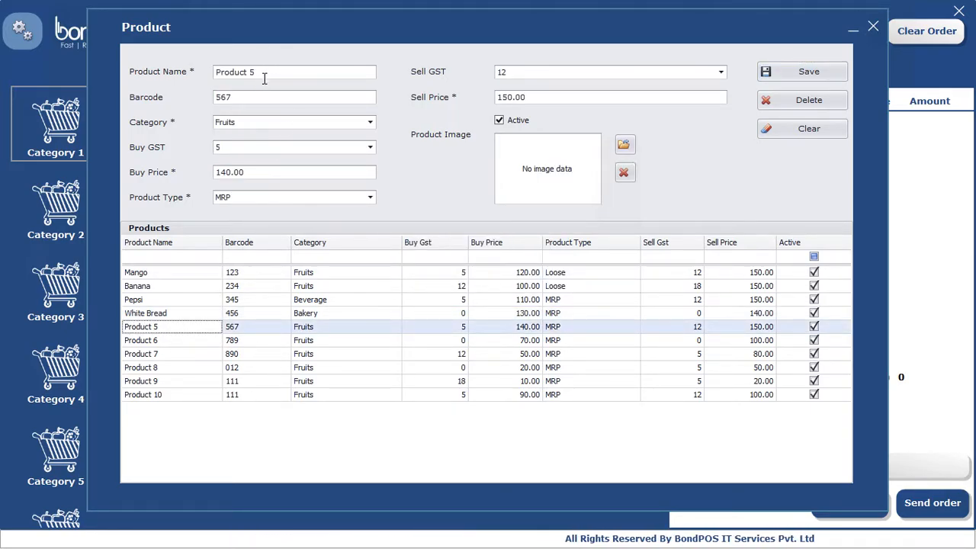
Step: Rename Product 5 to Brown Bread, keep type MRP, attach the brown bread picture, and save
click(224, 73)
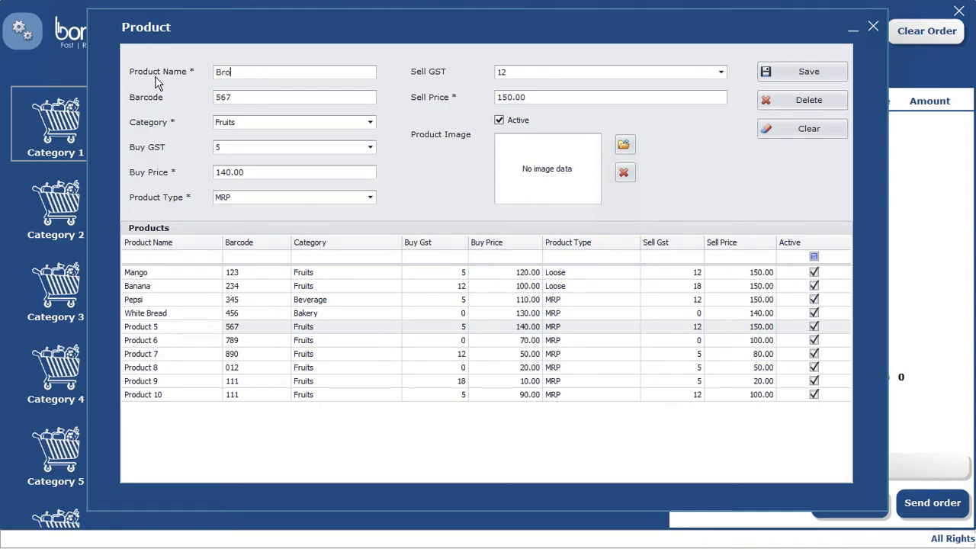
text(Brown Bread)
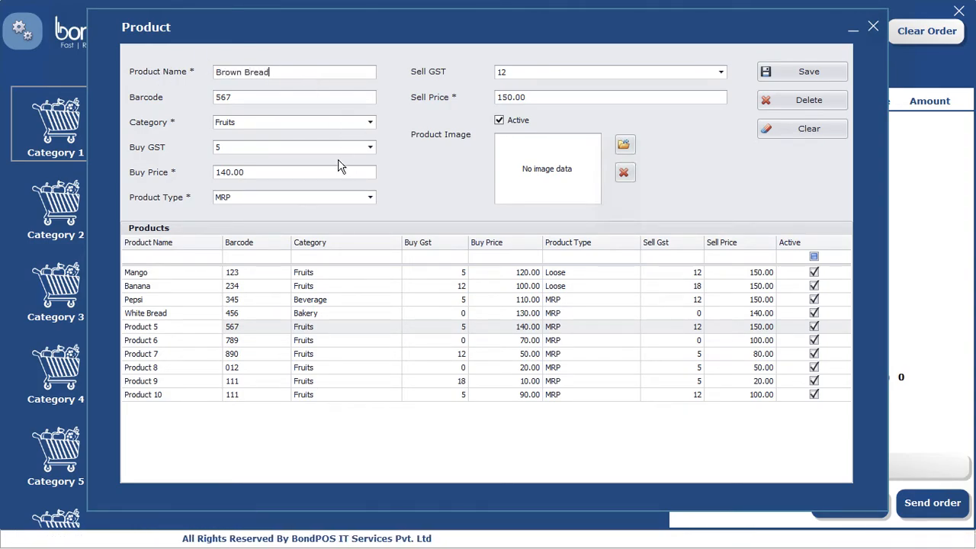
click(276, 201)
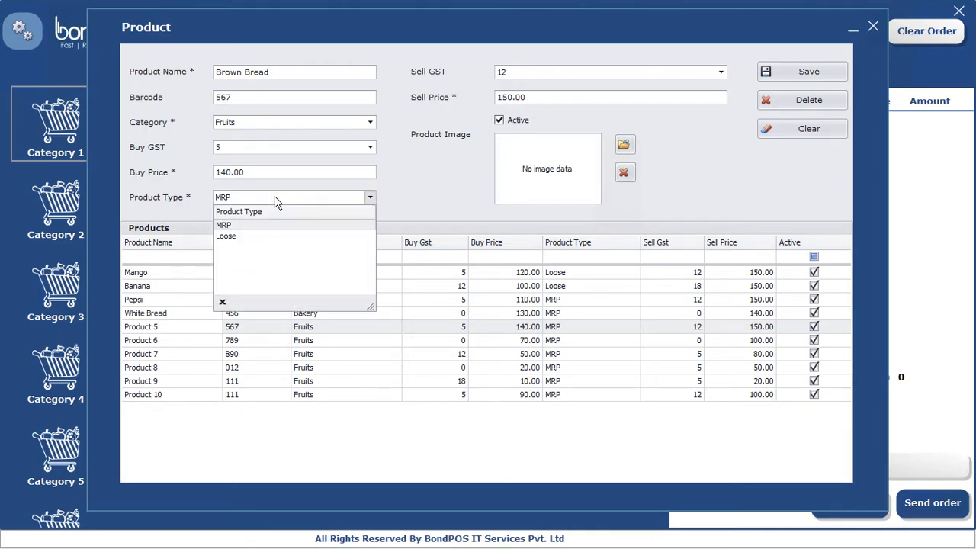
click(276, 201)
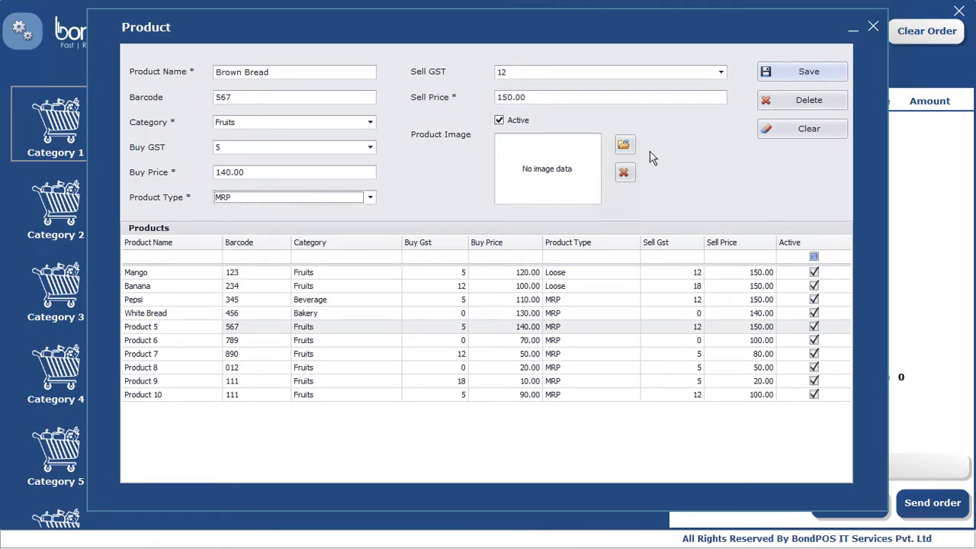
click(622, 147)
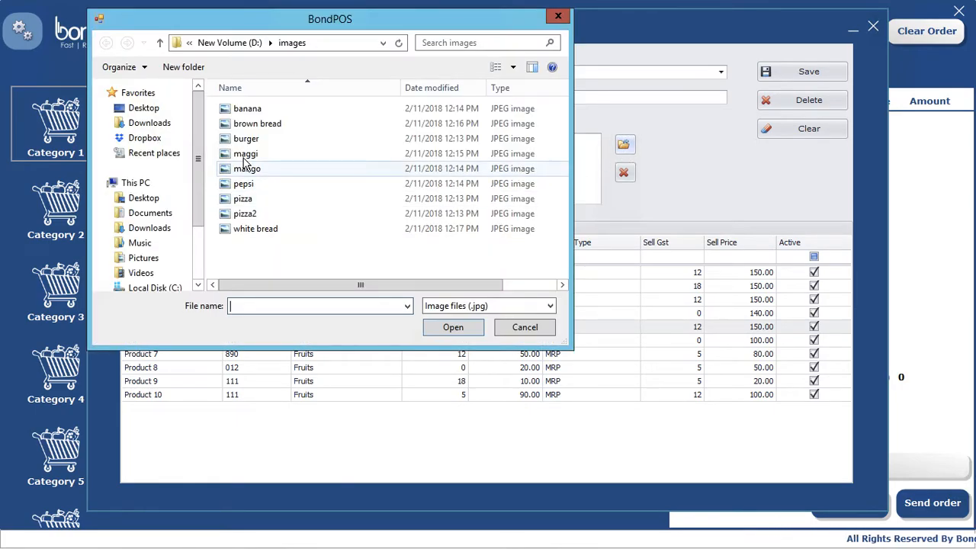
double_click(246, 125)
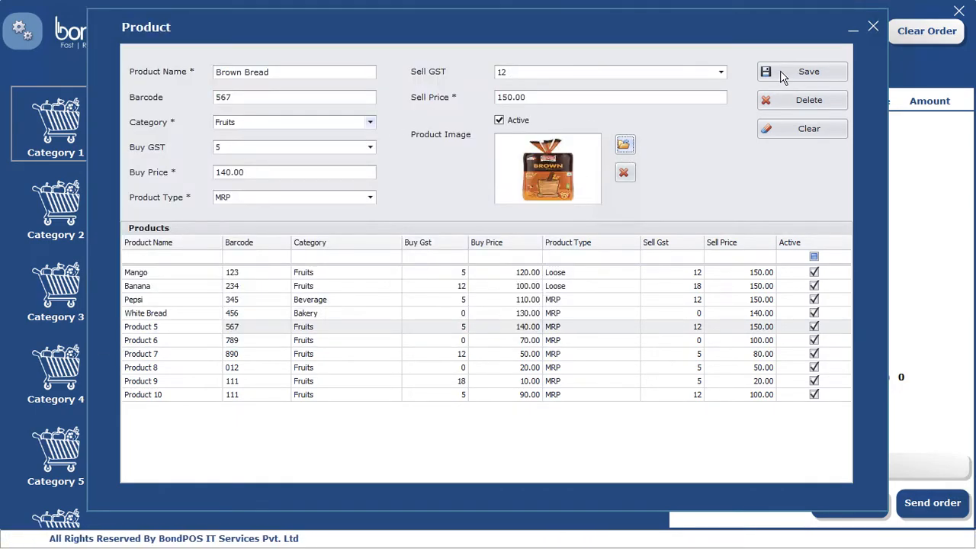
click(783, 76)
click(485, 284)
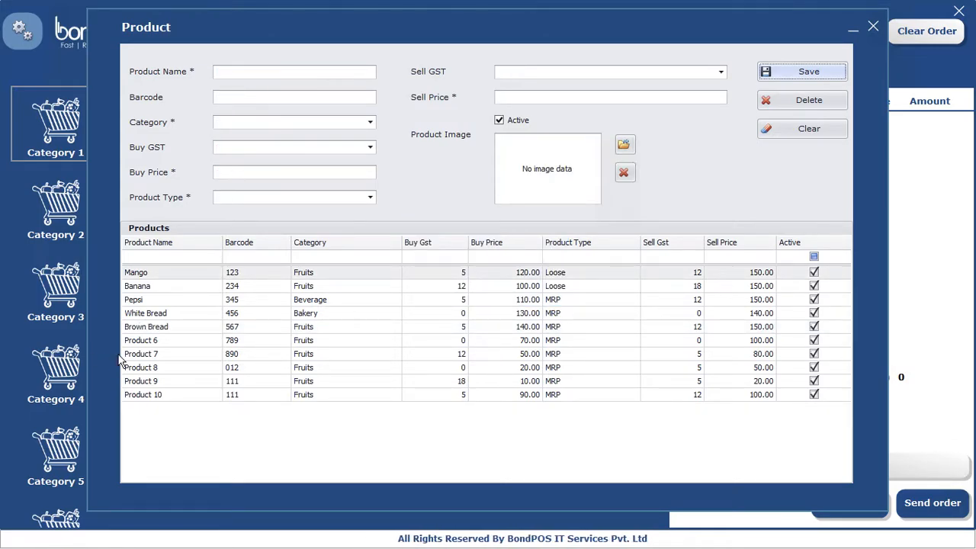
Step: Move Product 6 to Category 4 and Product 8 to Category 5, saving each
click(145, 340)
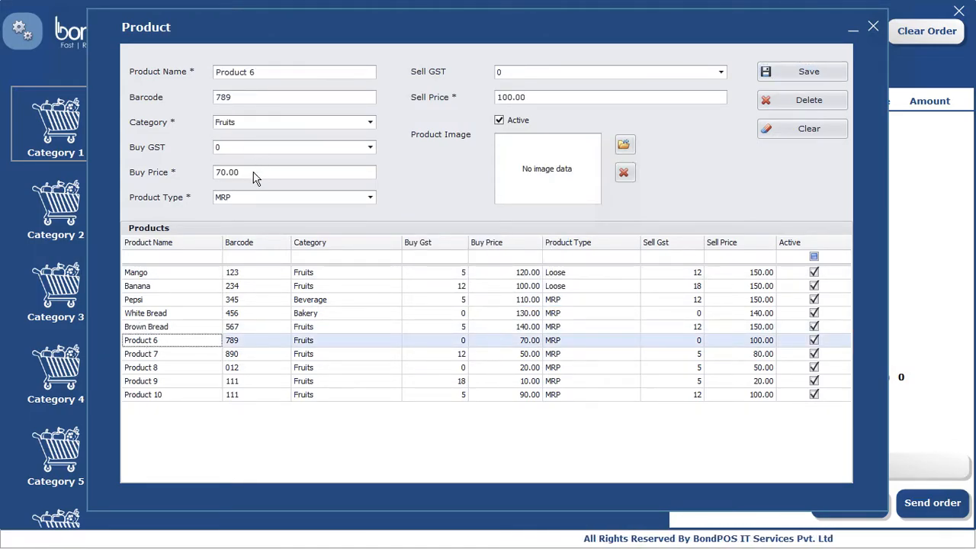
click(245, 124)
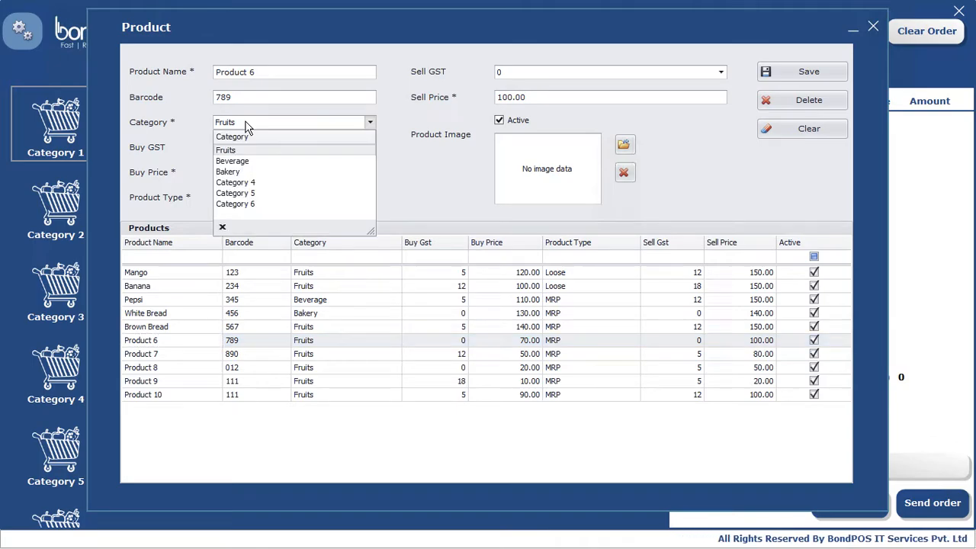
click(246, 183)
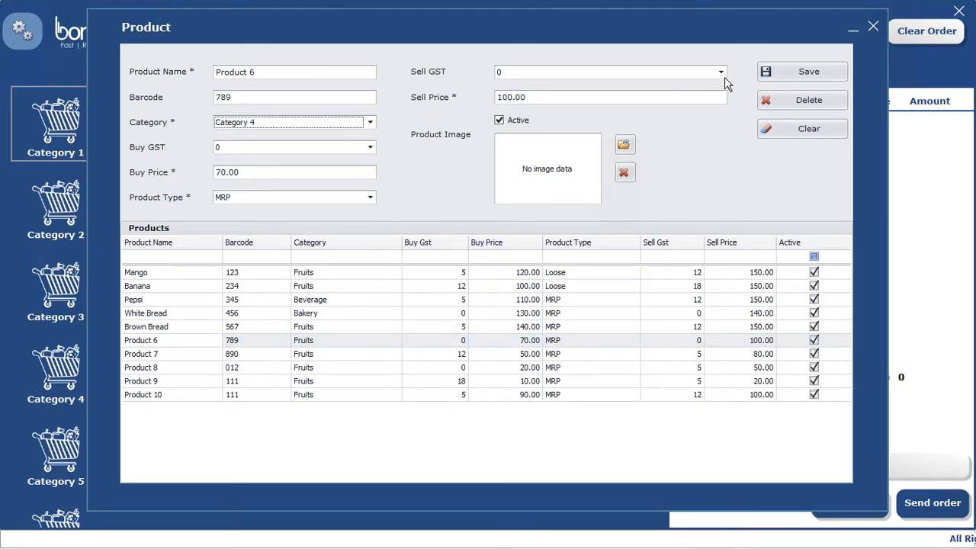
click(804, 72)
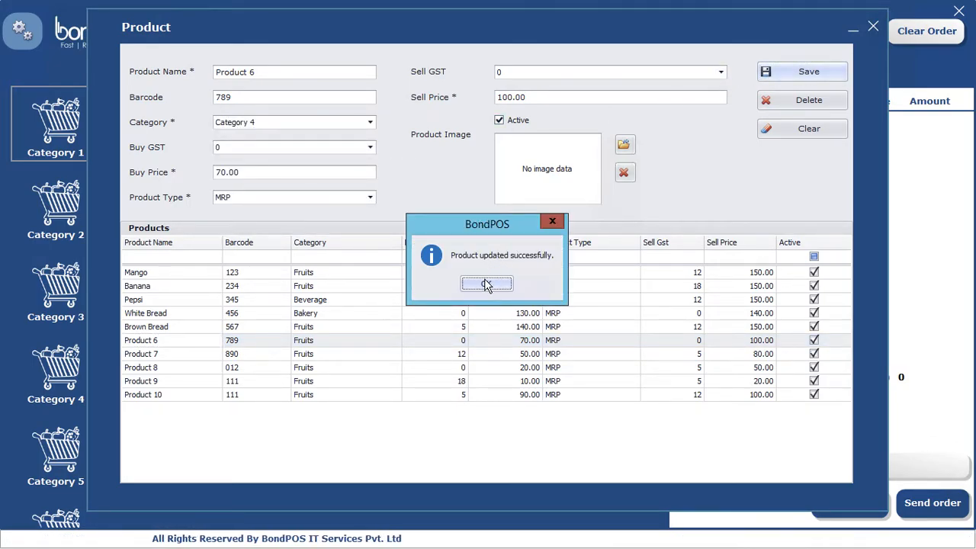
click(487, 284)
click(149, 369)
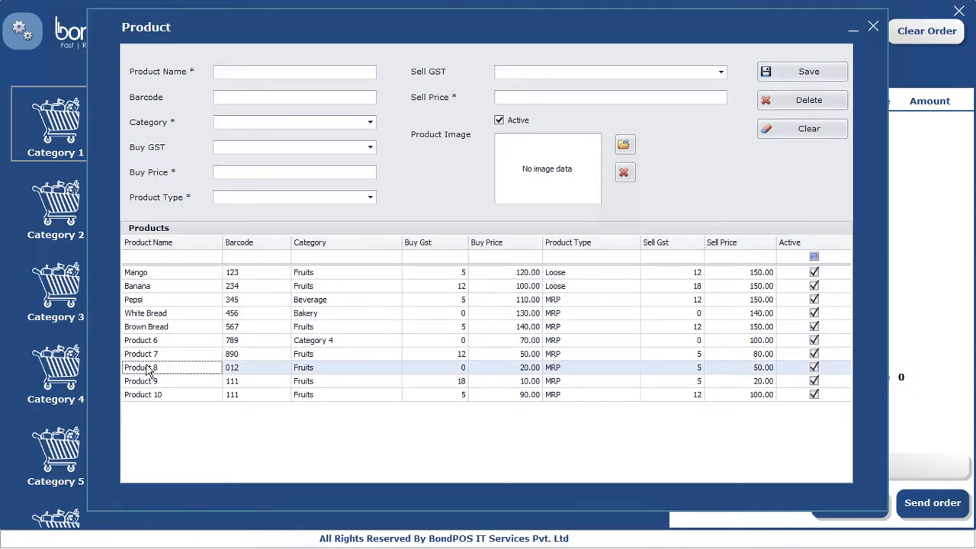
click(245, 123)
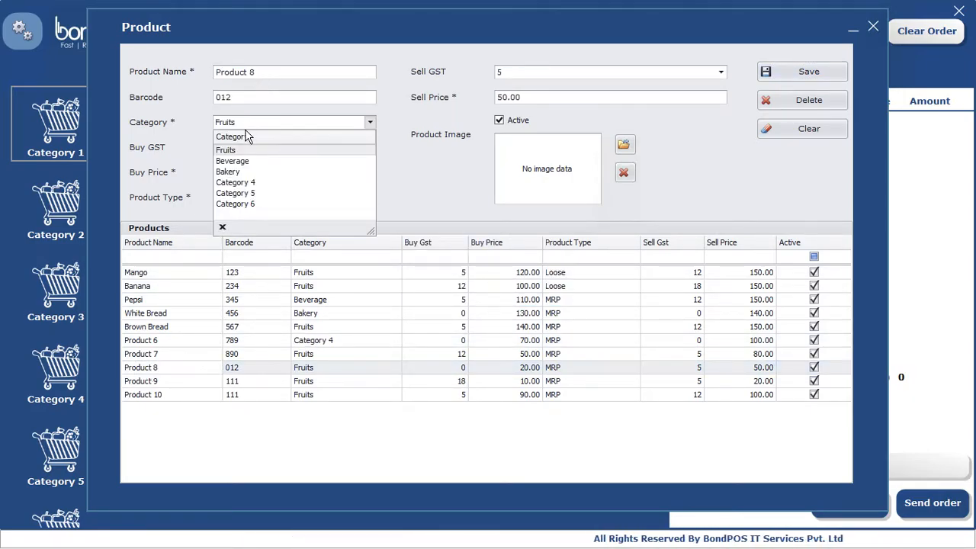
click(243, 193)
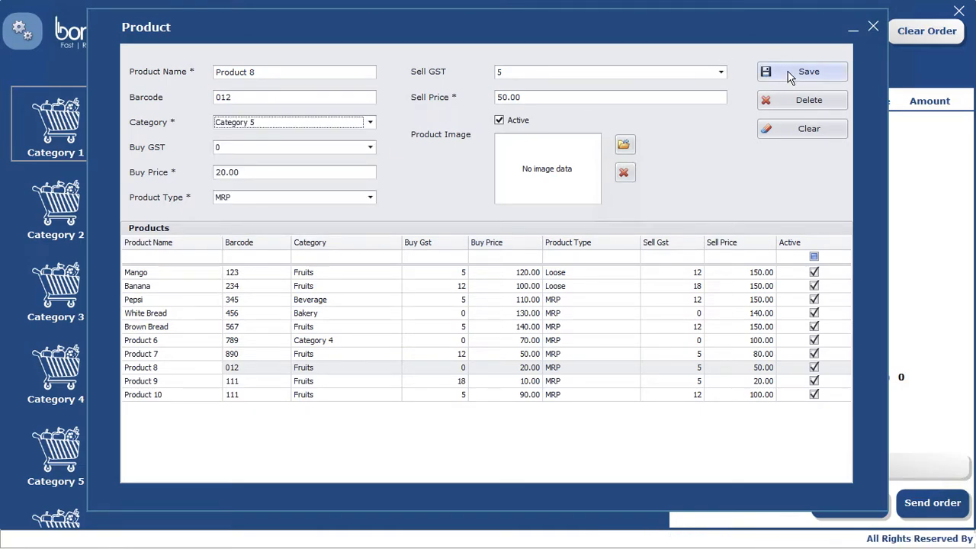
click(789, 74)
click(498, 288)
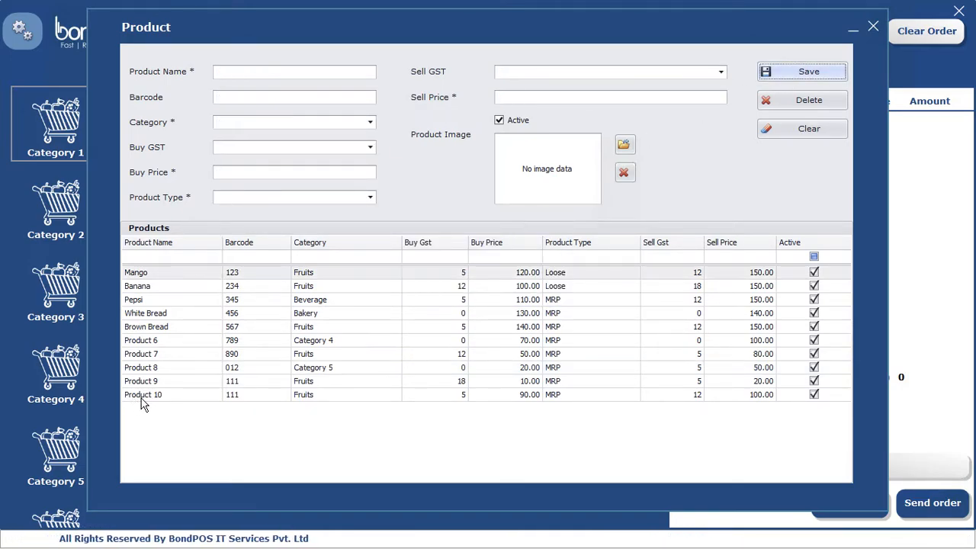
Step: Try moving Product 9 to Category 6 and Product 10 to Category 5, hit duplicate-barcode warnings, and close the editor
click(142, 381)
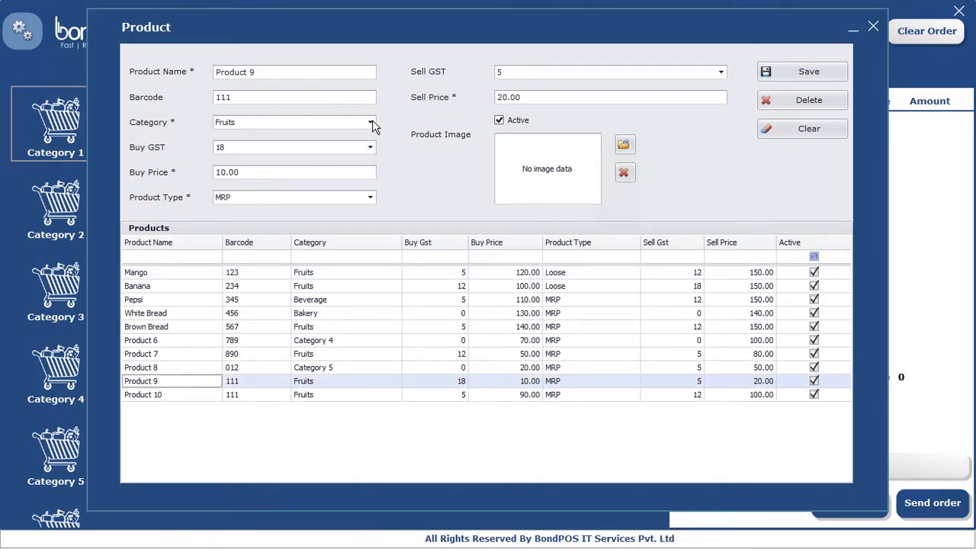
click(371, 122)
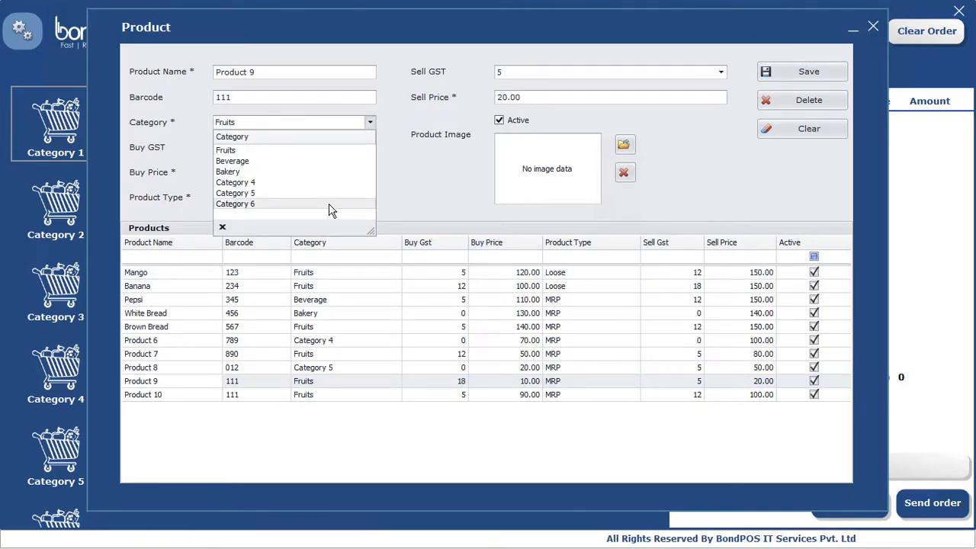
click(330, 206)
click(792, 72)
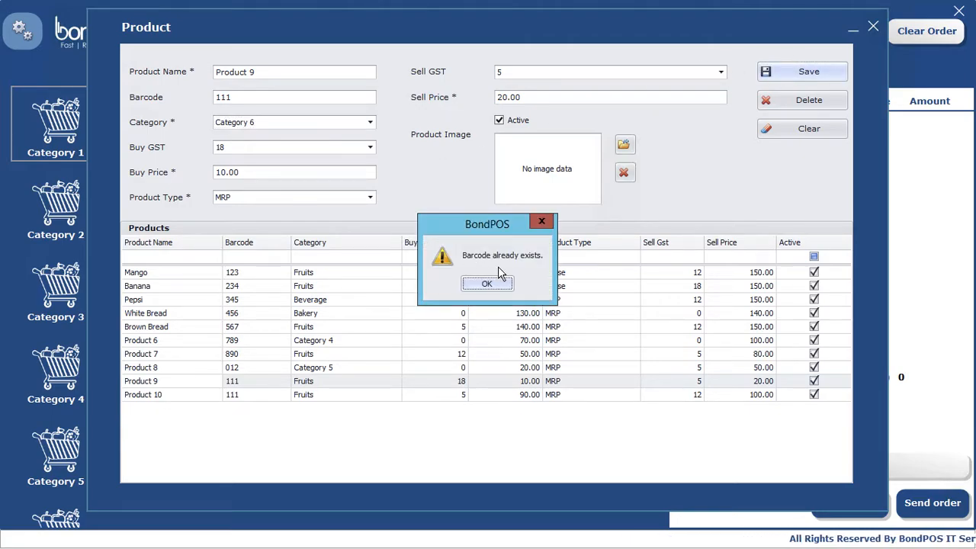
click(489, 284)
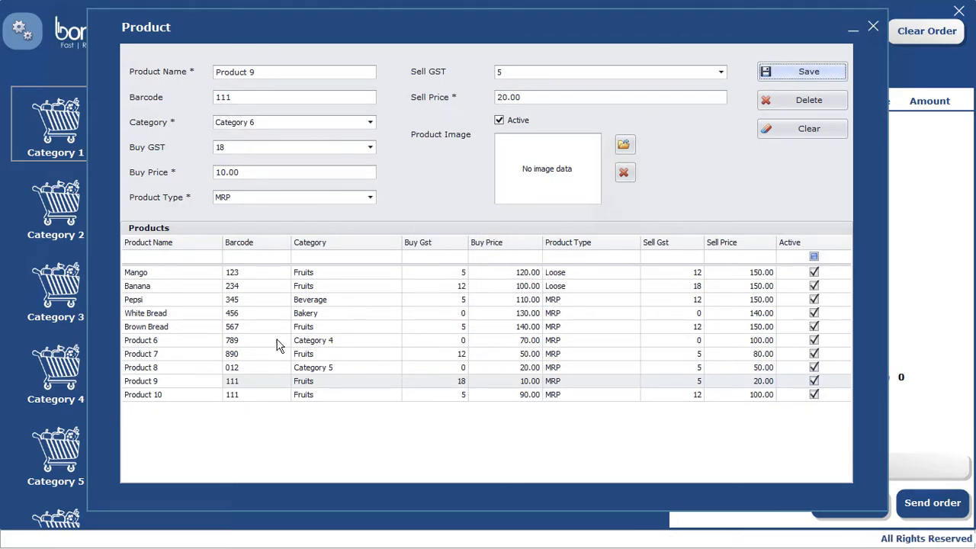
click(164, 396)
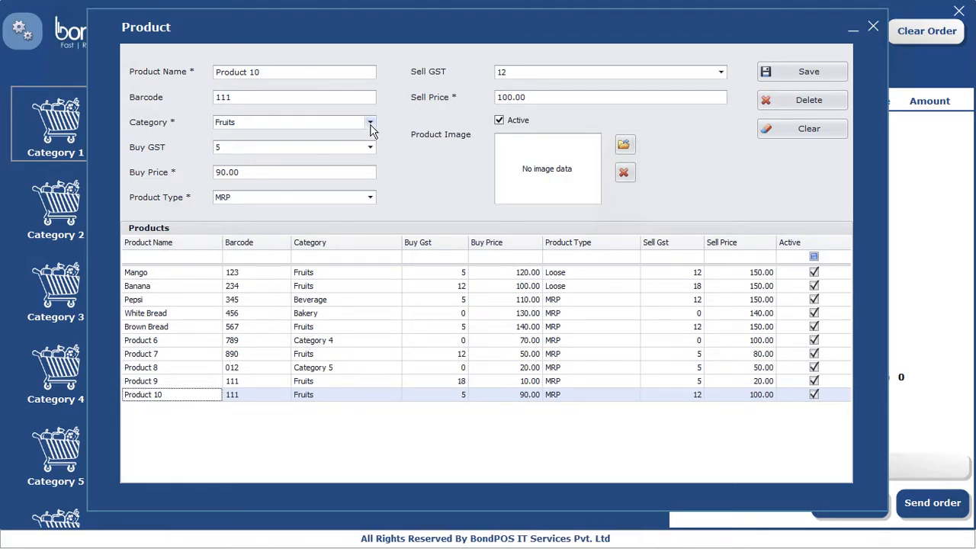
click(371, 123)
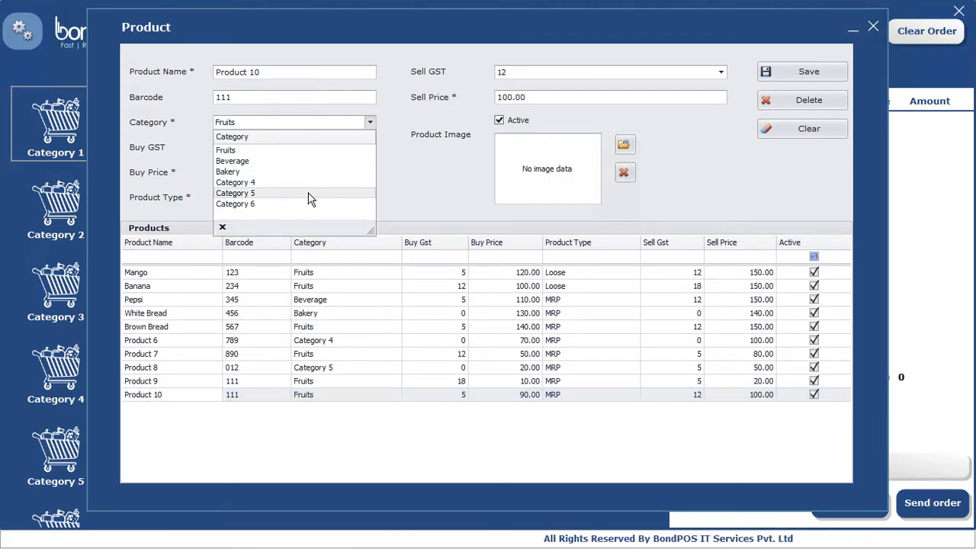
click(309, 194)
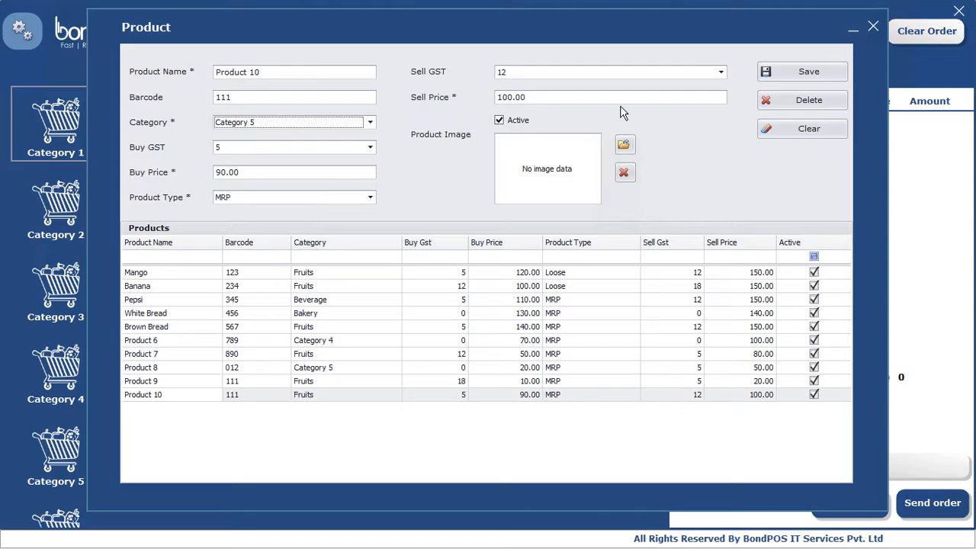
click(810, 72)
click(487, 285)
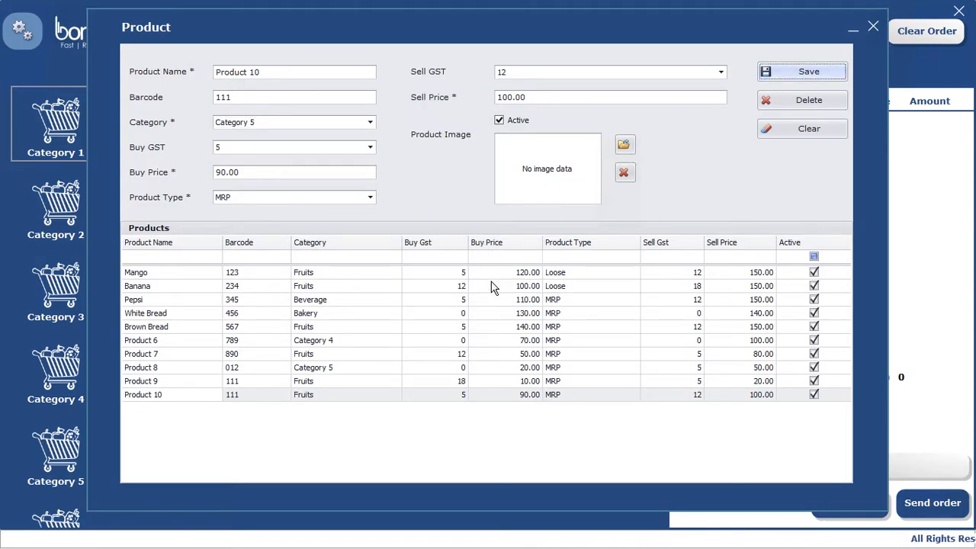
click(874, 27)
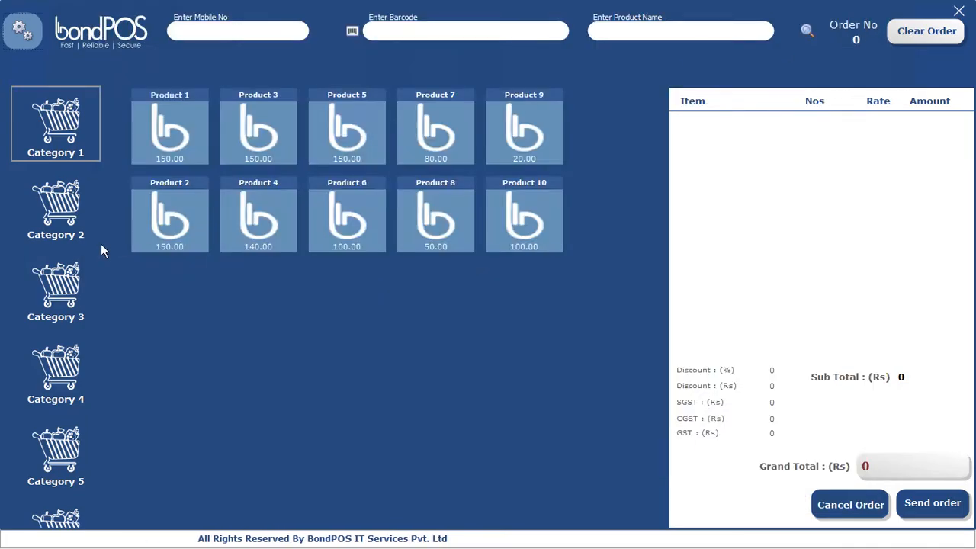
Step: Refresh the sales screen from the settings menu and check the new Mango, Pepsi and bread tiles
click(22, 31)
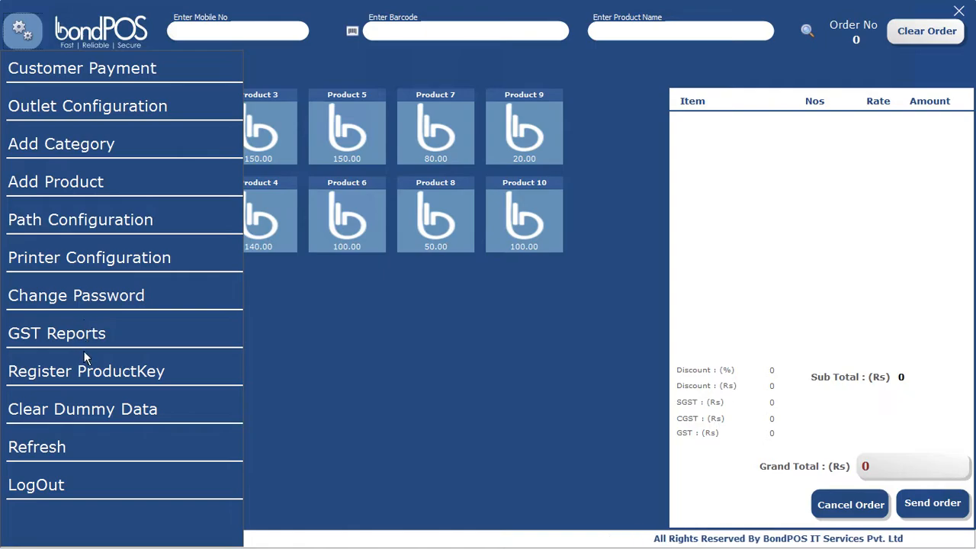
click(36, 450)
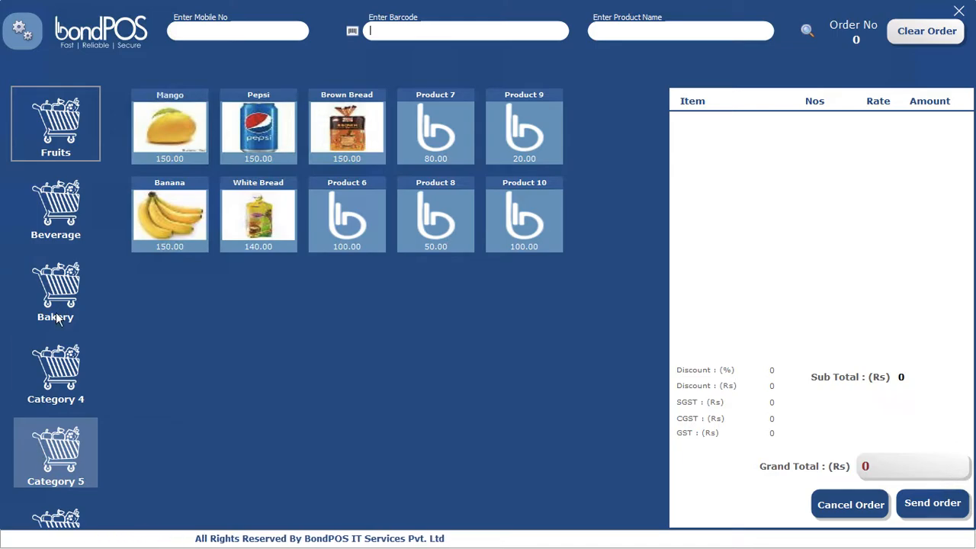
scroll(57, 319, down, 1)
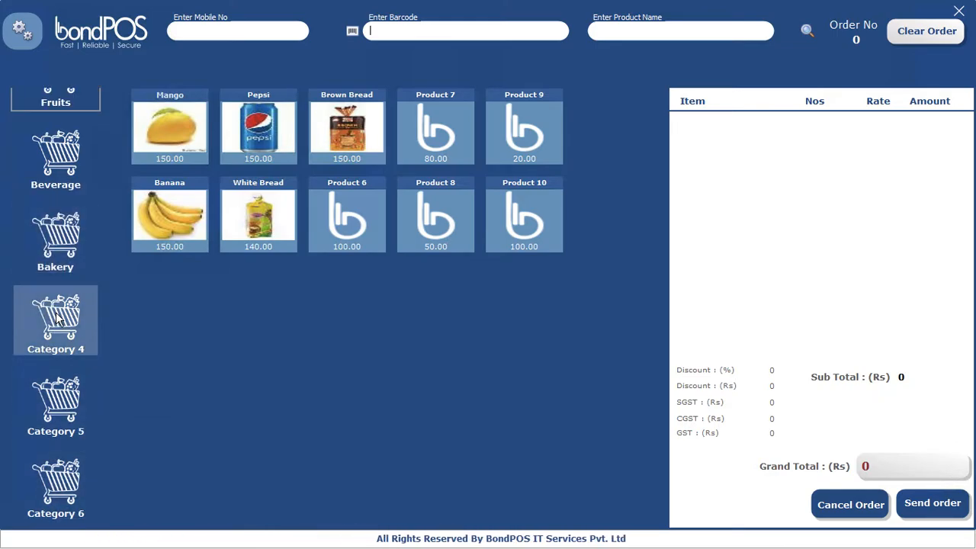
scroll(56, 319, up, 1)
scroll(56, 319, down, 1)
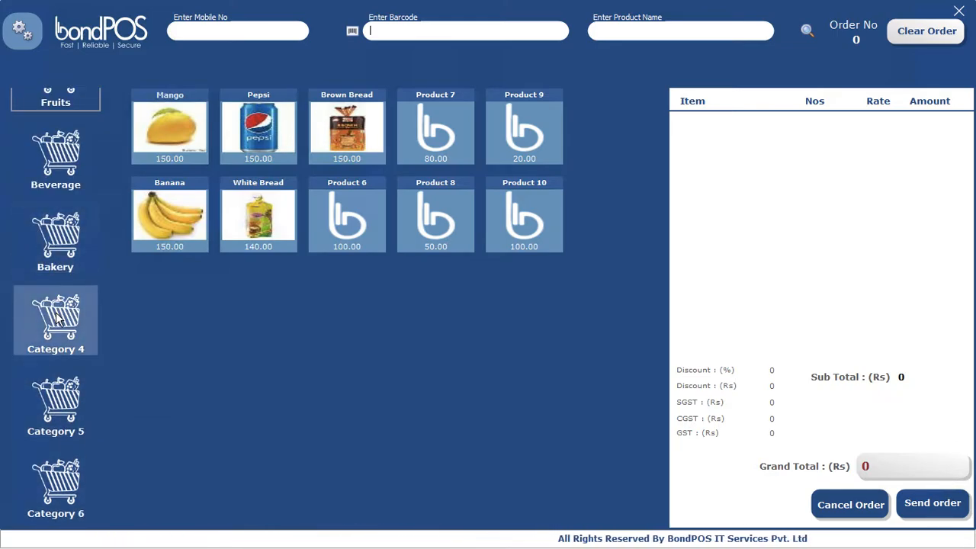
scroll(57, 319, up, 1)
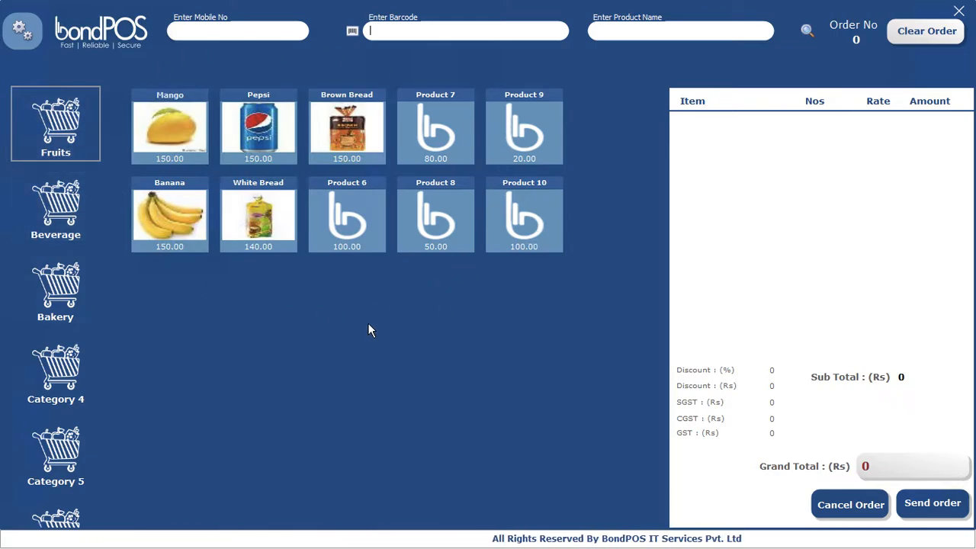
click(58, 136)
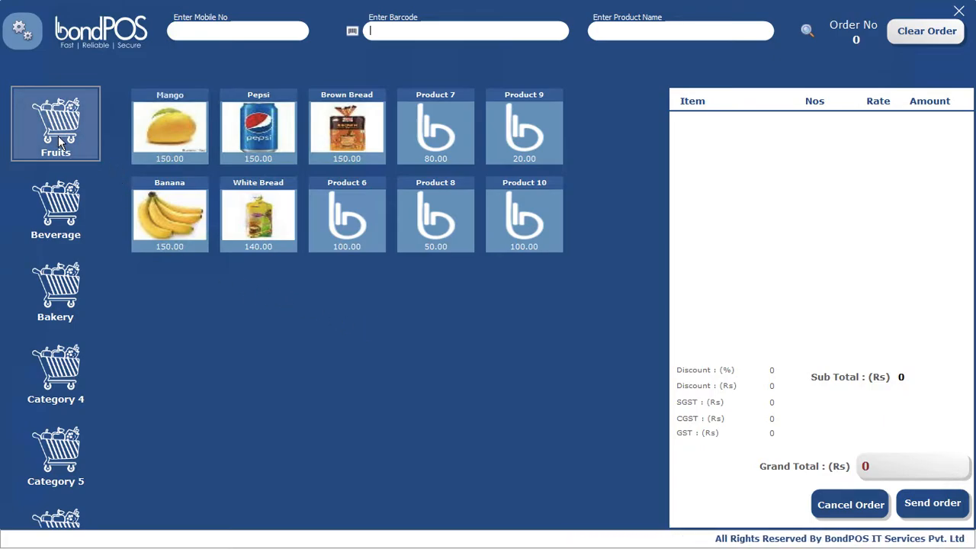
click(64, 196)
click(67, 284)
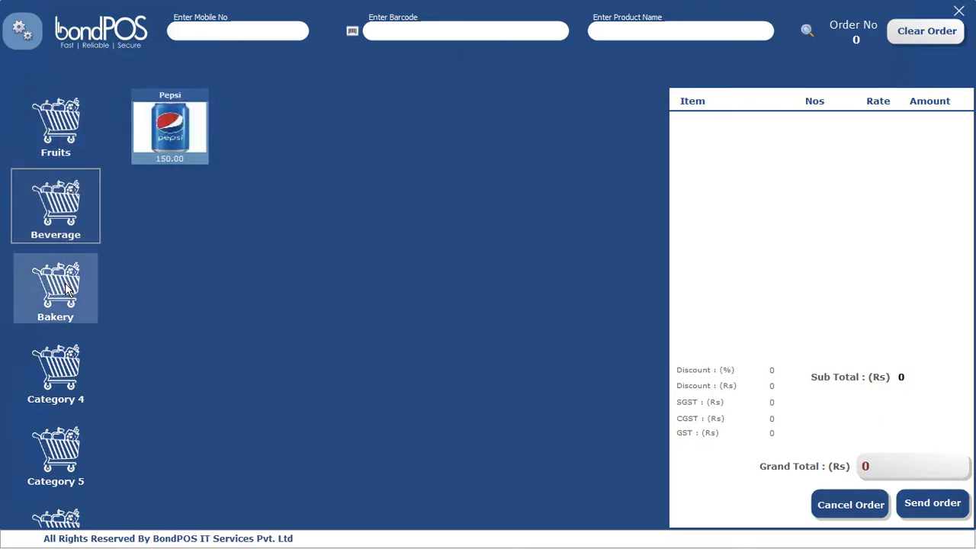
click(54, 126)
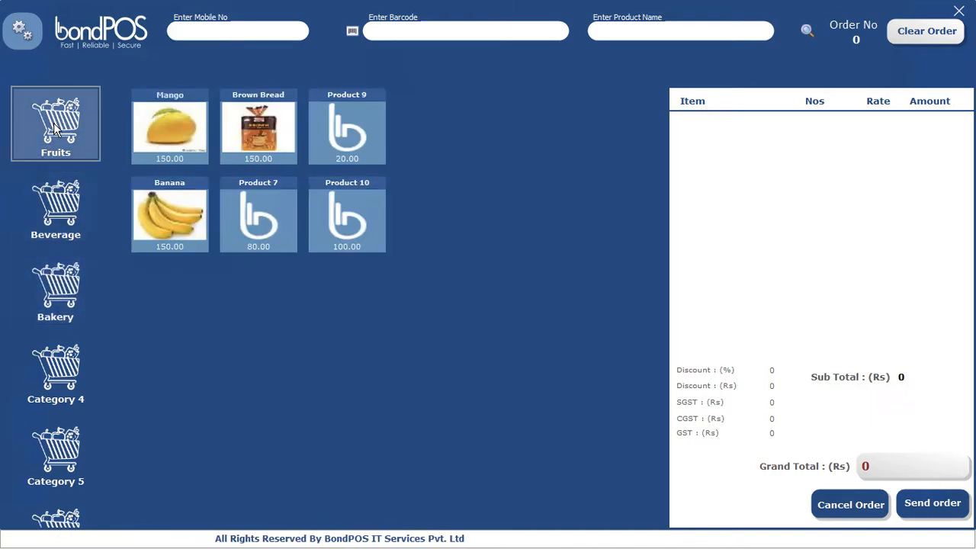
click(68, 376)
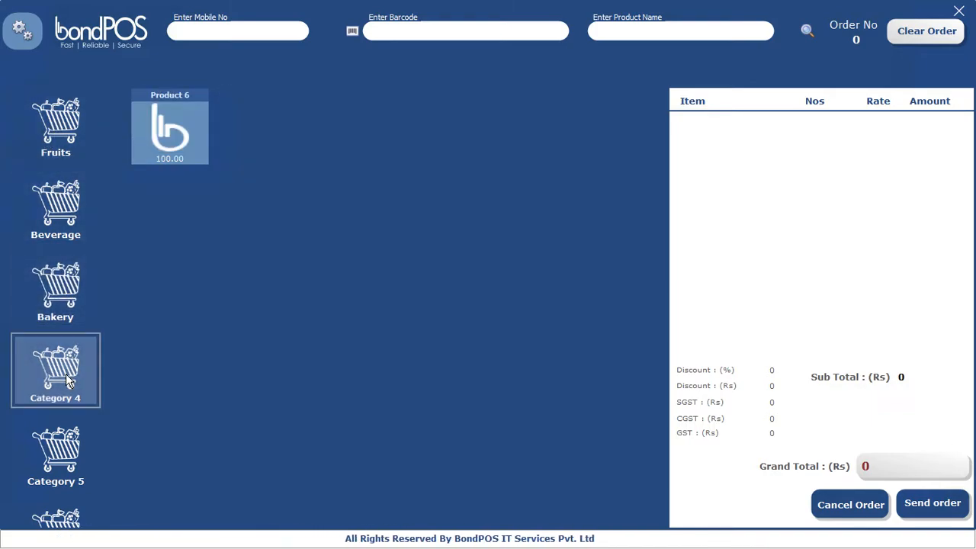
click(60, 449)
click(59, 515)
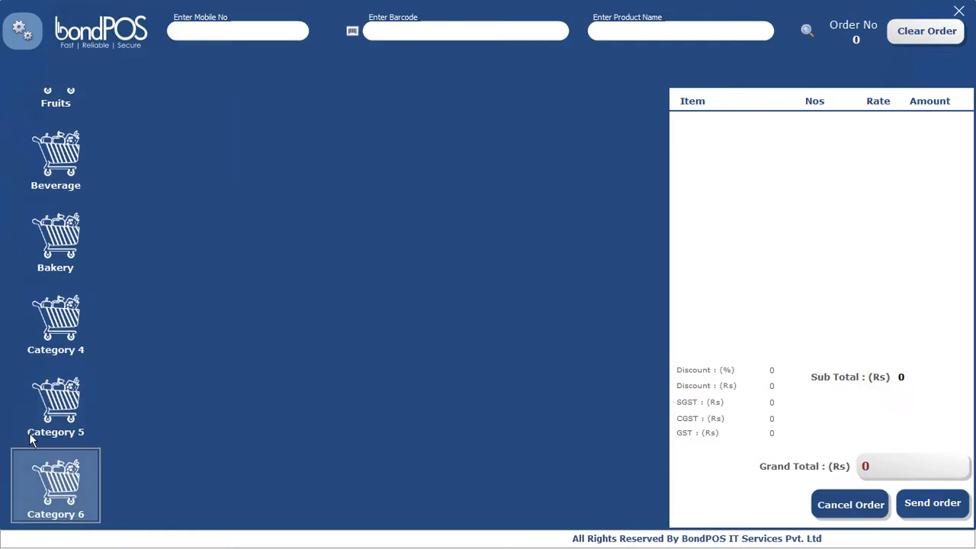
scroll(70, 190, up, 1)
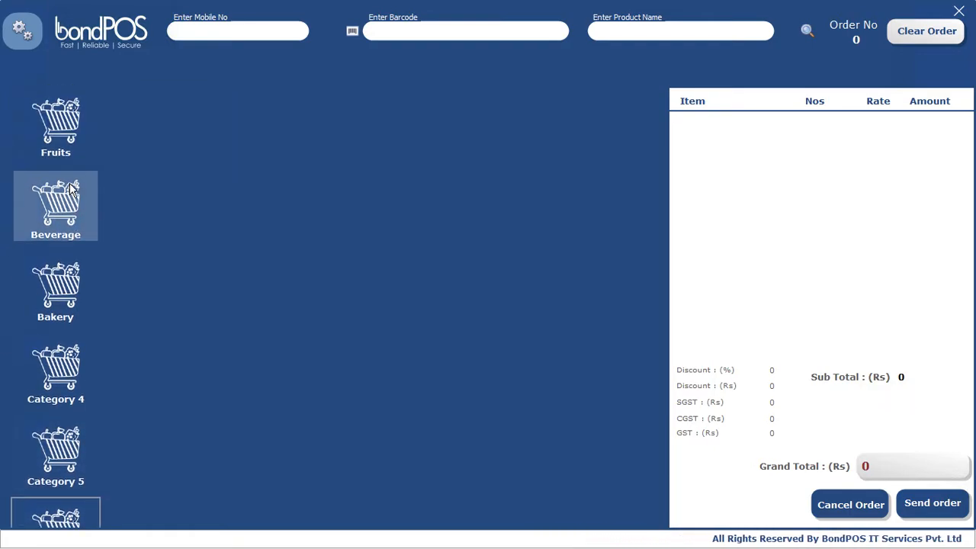
click(63, 134)
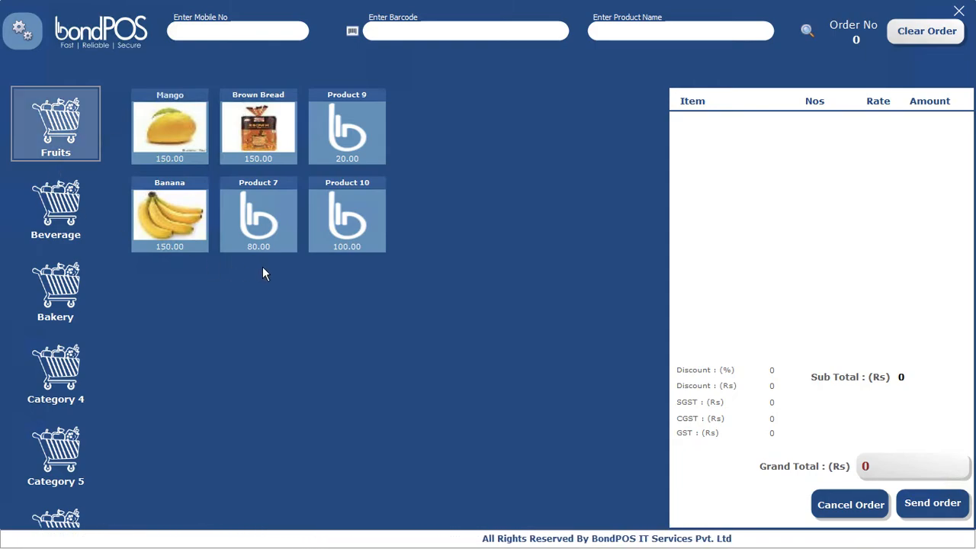
Step: Start an order with Mango and save a new customer's name and mobile number
click(178, 148)
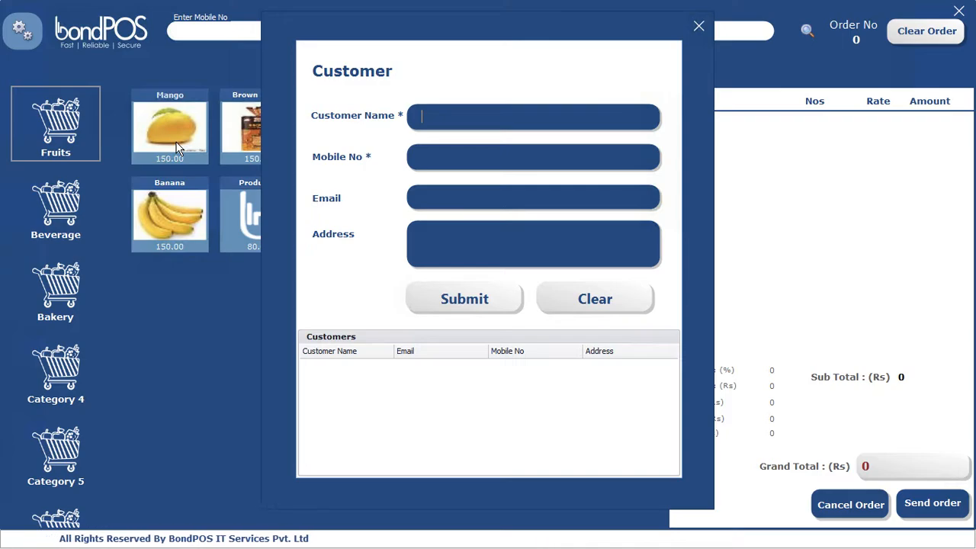
text(Demo1)
key(Tab)
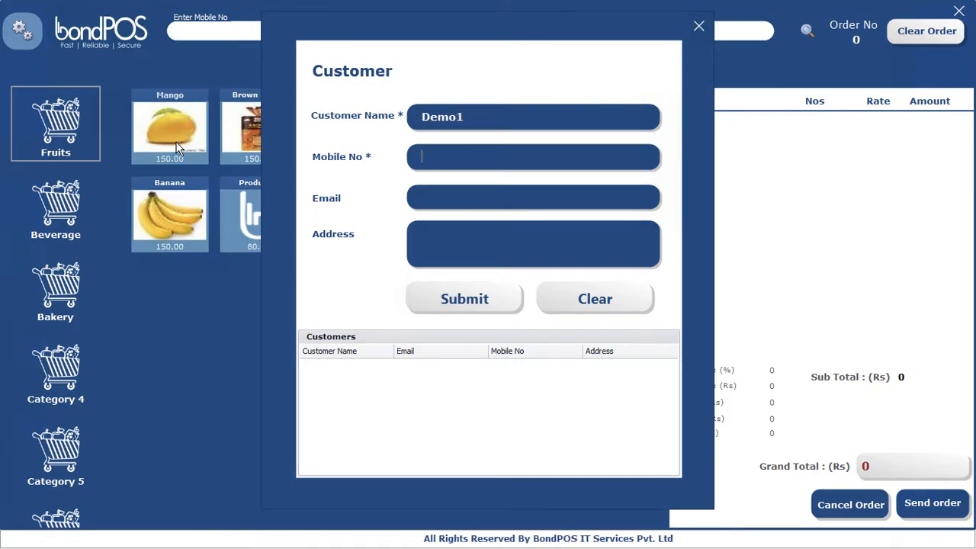
text(99999)
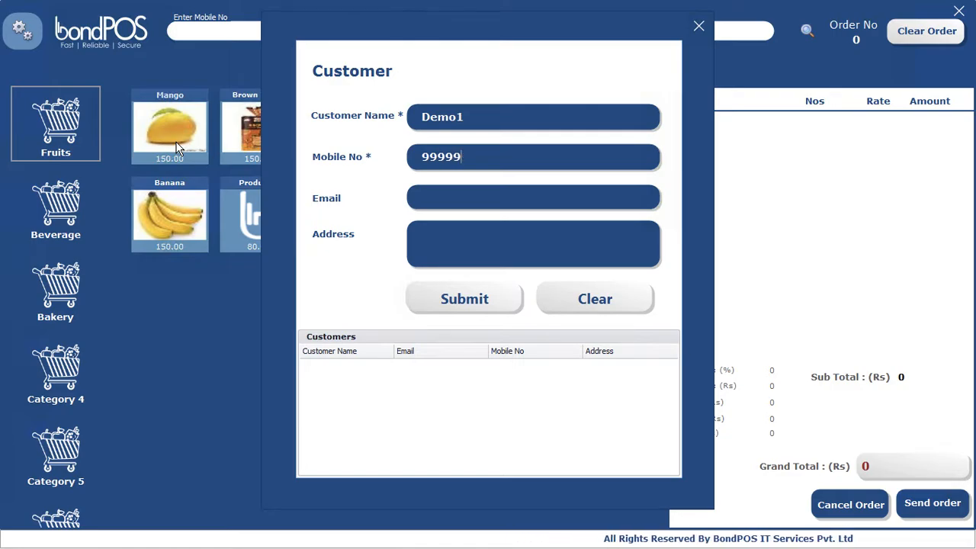
text(9999)
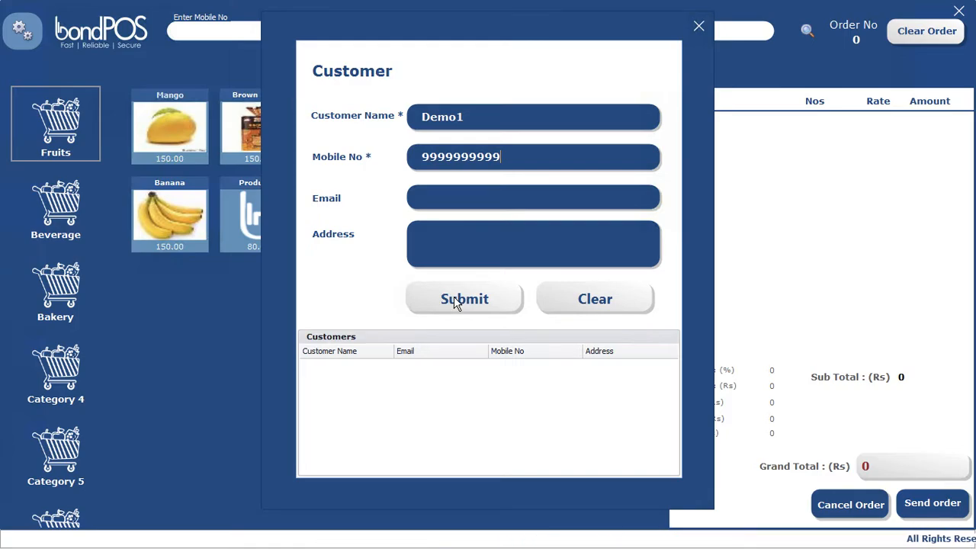
click(461, 299)
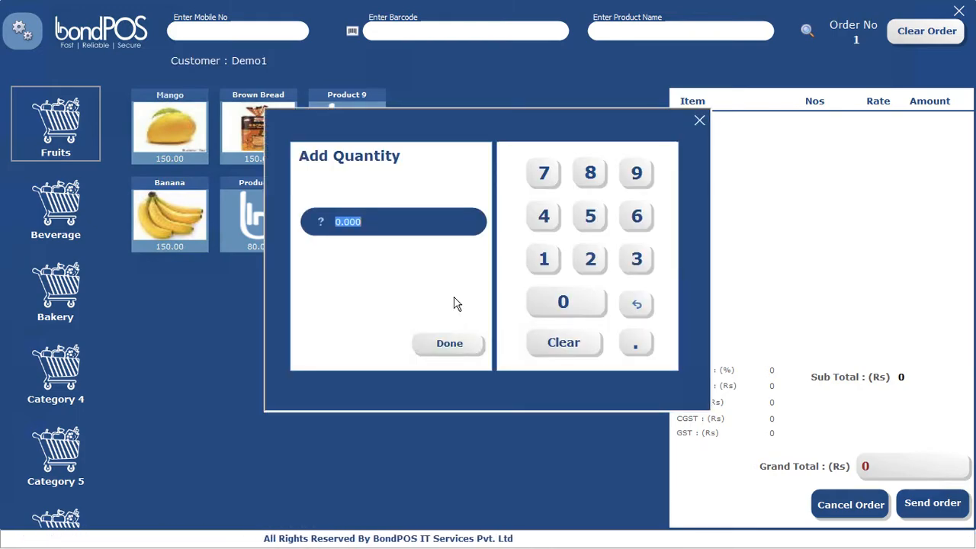
Step: Set the Mango quantity to 1.5 and add Pepsi, raising its quantity to 4
text(1.5)
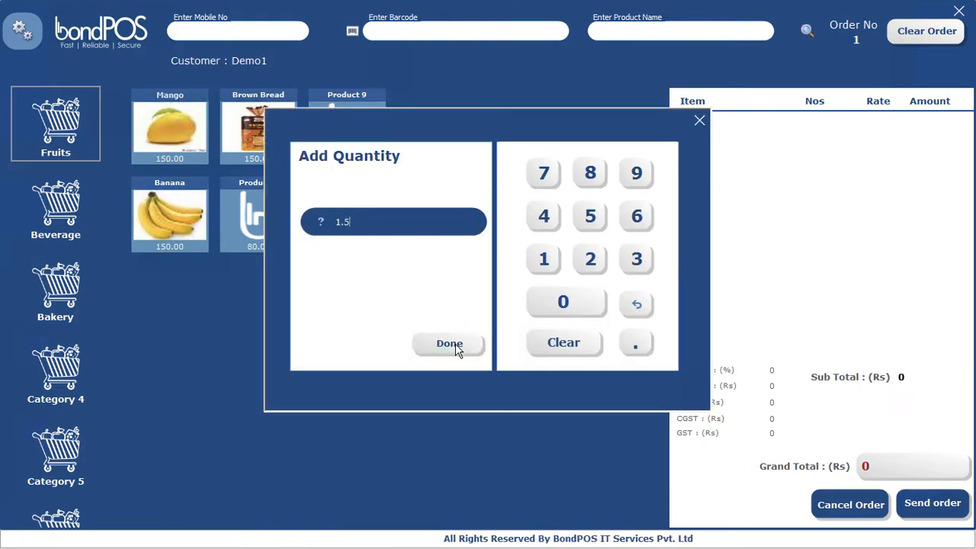
click(449, 344)
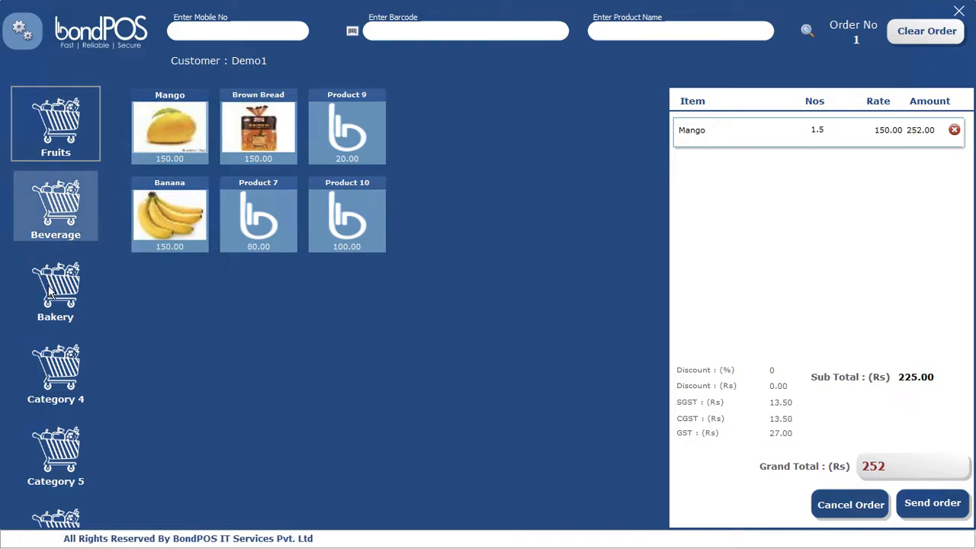
click(53, 205)
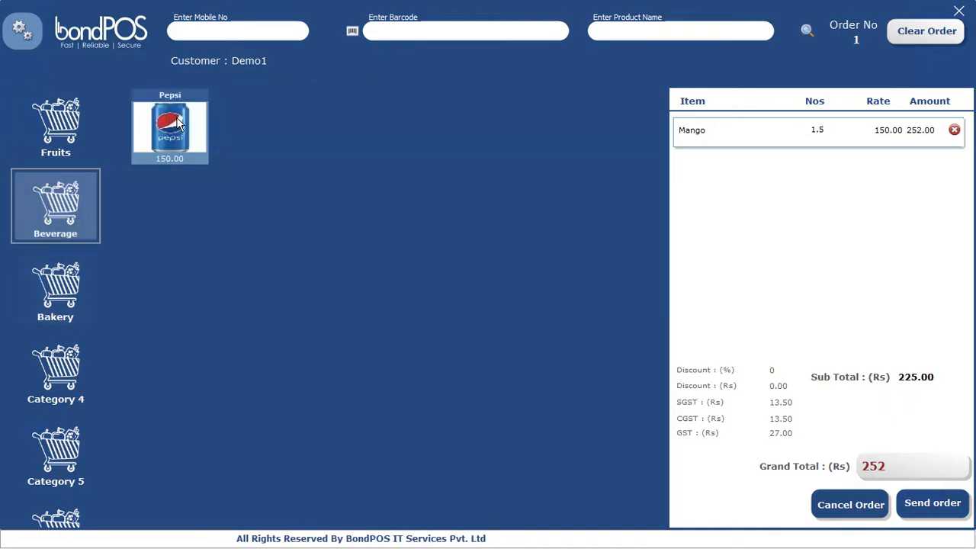
click(171, 132)
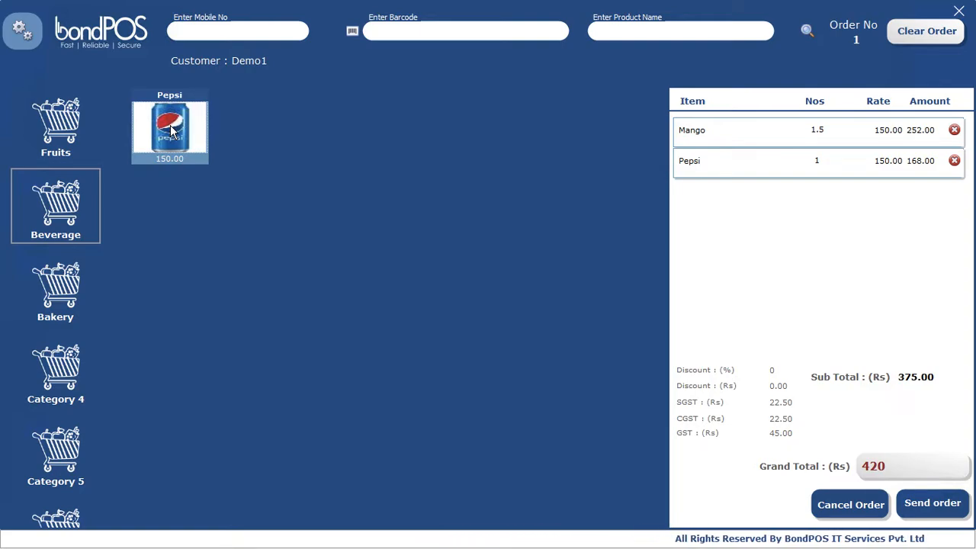
click(830, 161)
click(841, 161)
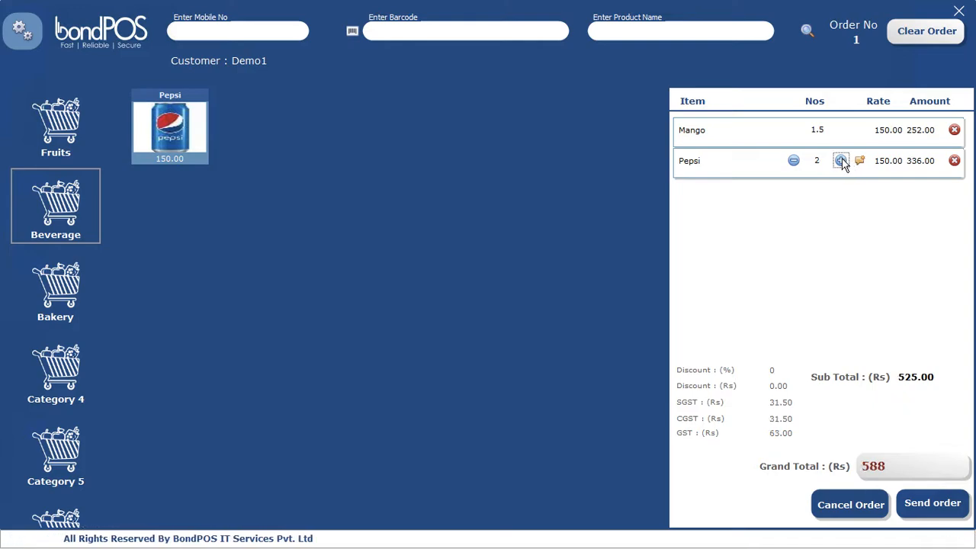
click(841, 161)
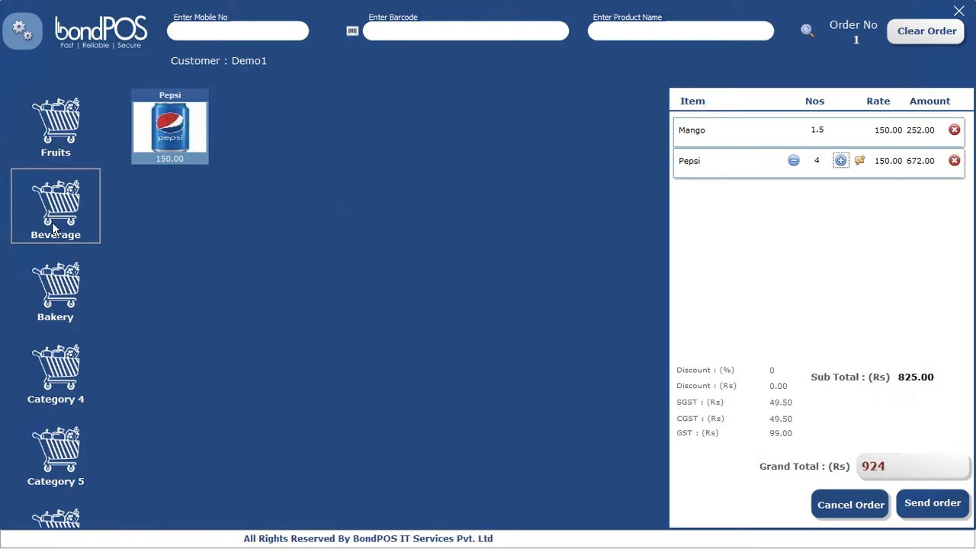
Step: Add White Bread from Bakery and Brown Bread from Fruits to the order
click(55, 286)
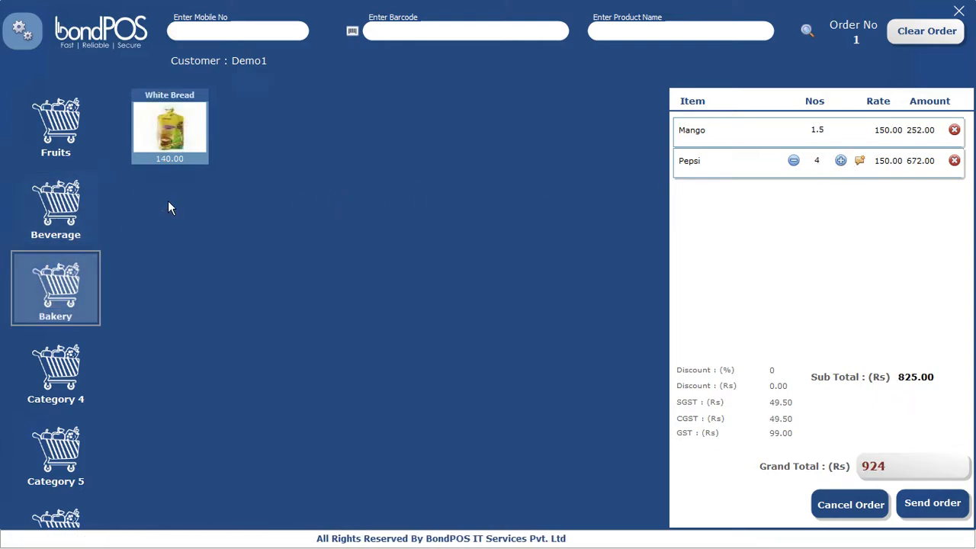
click(166, 137)
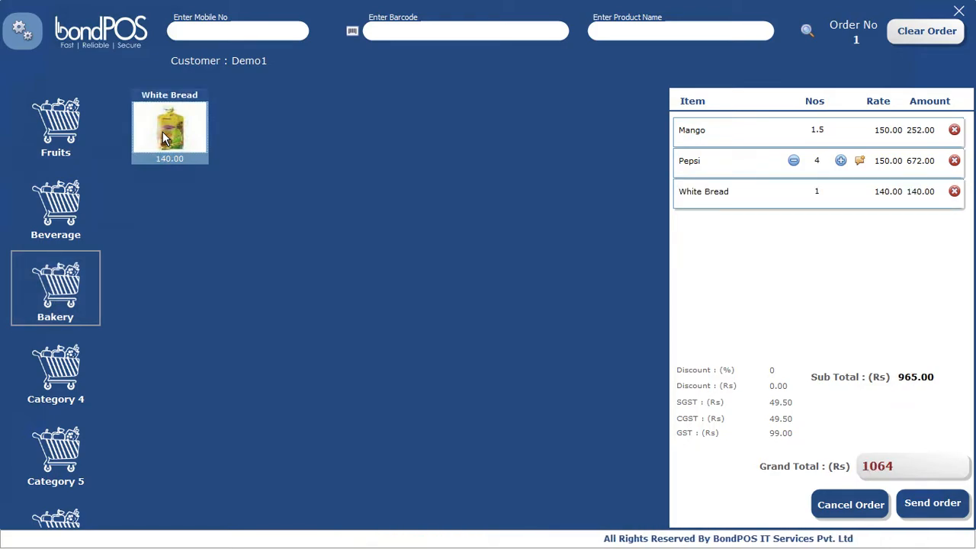
click(59, 384)
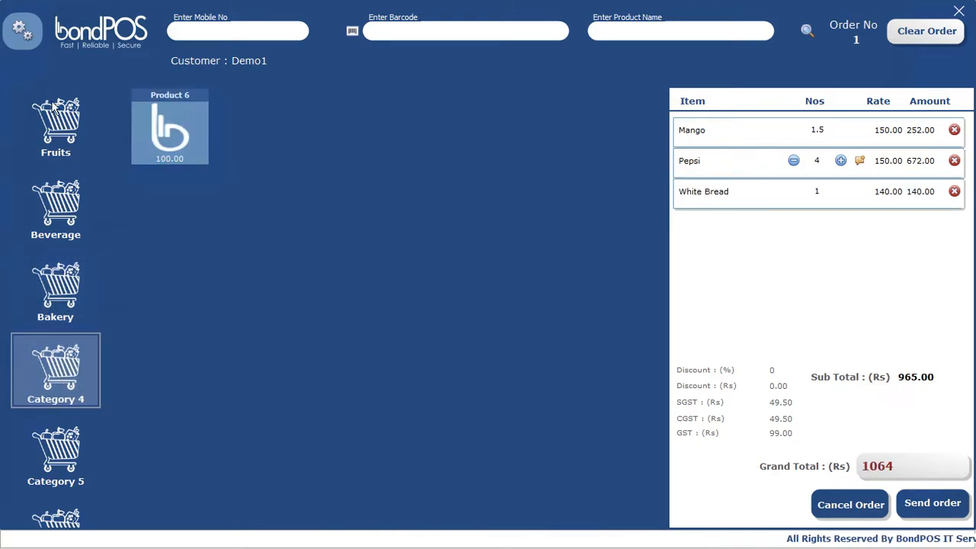
click(62, 133)
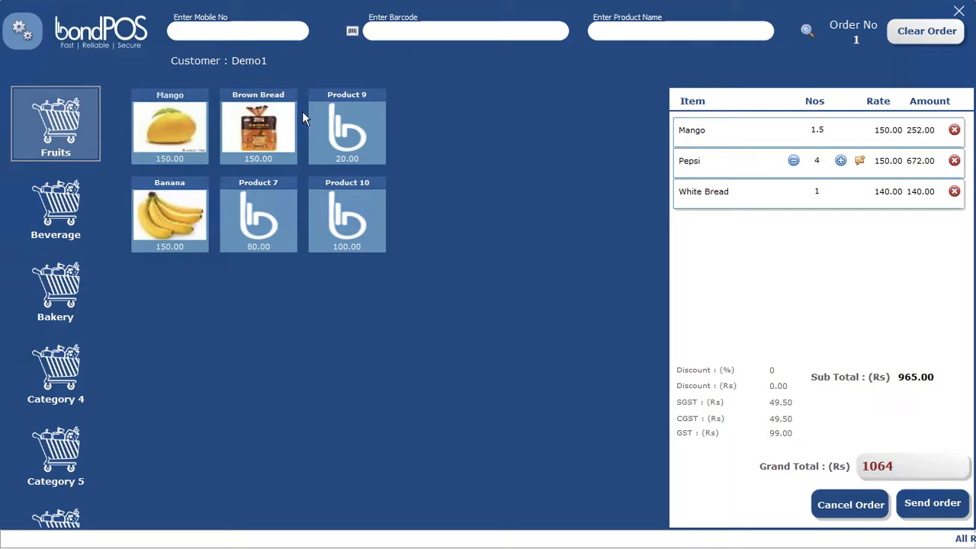
click(262, 128)
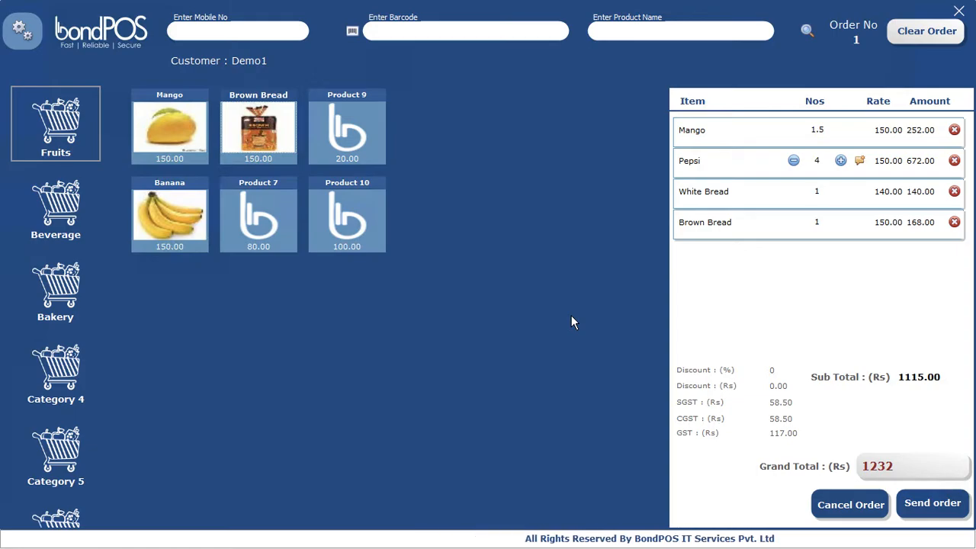
Step: Send order 1 on to payment and choose Credit as the payment method
click(951, 507)
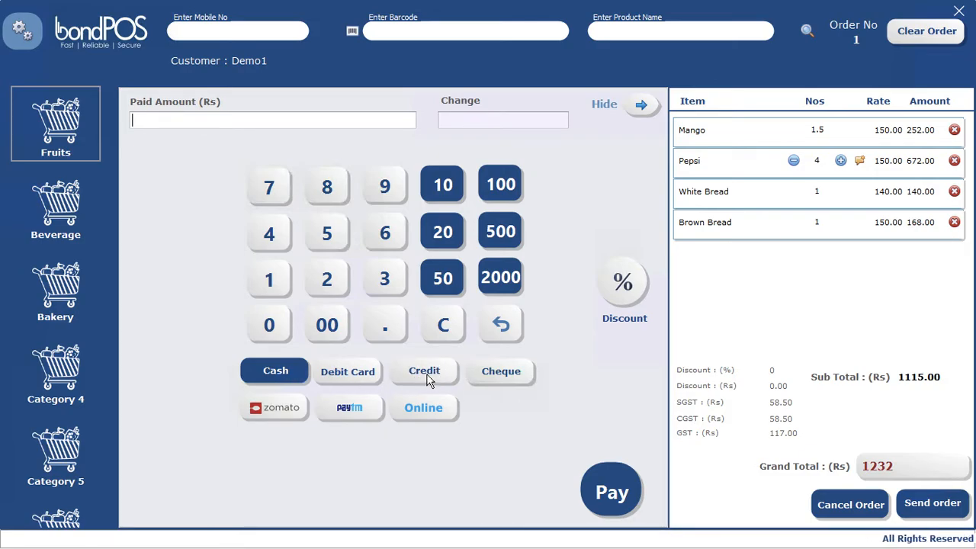
click(425, 373)
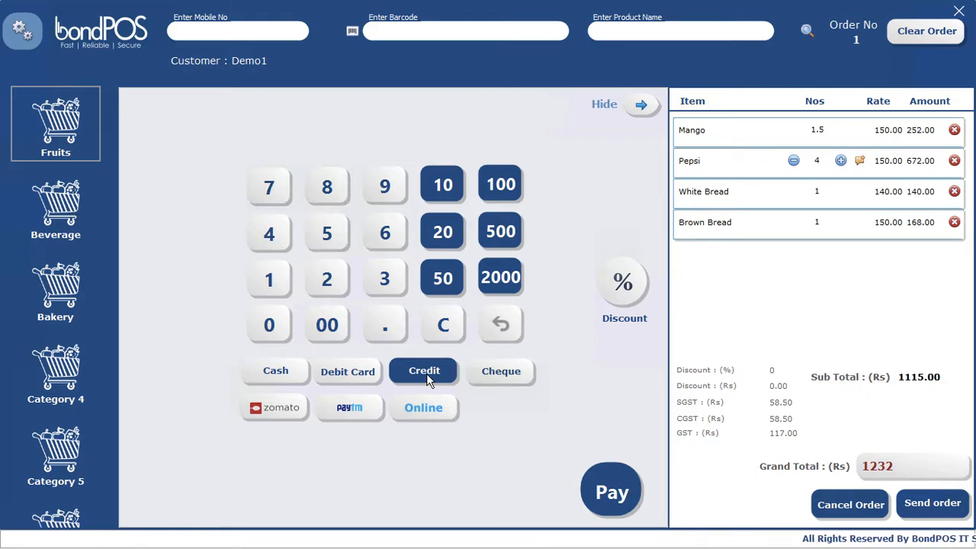
Step: Enter a 10% discount for order 1 in the Add Discount dialog
click(624, 282)
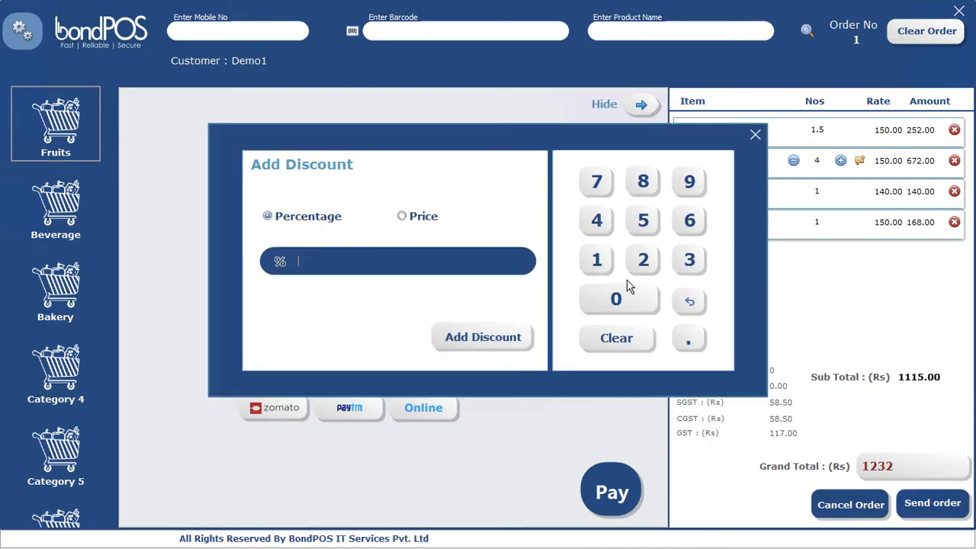
click(597, 268)
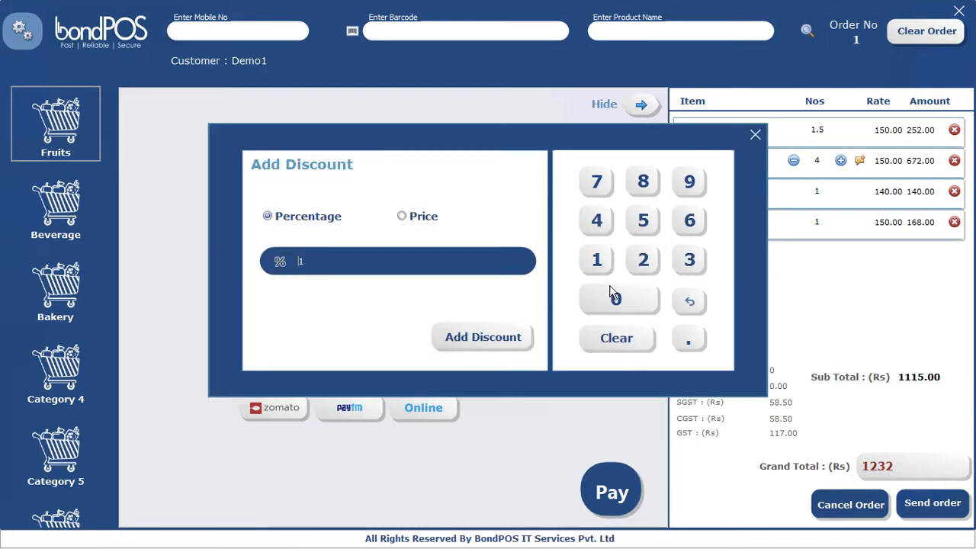
click(611, 296)
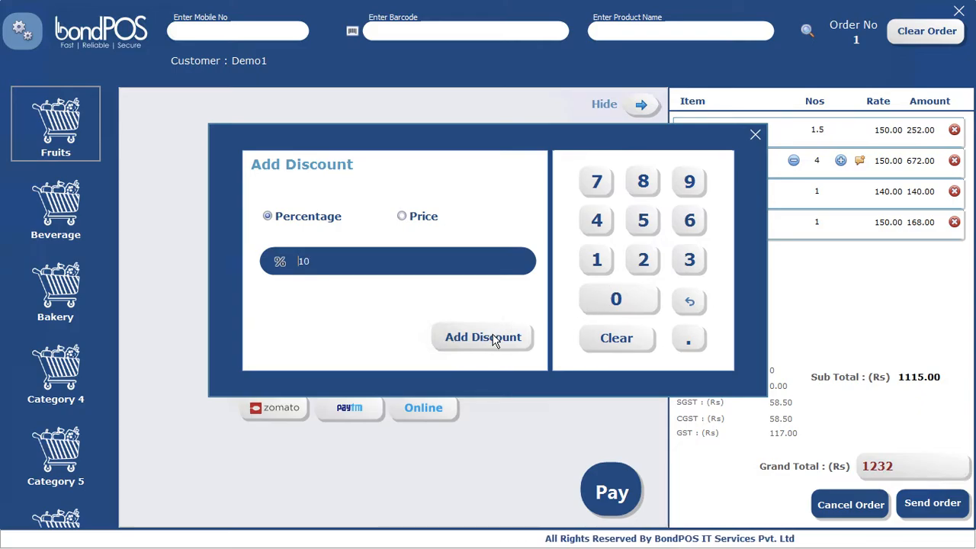
click(488, 337)
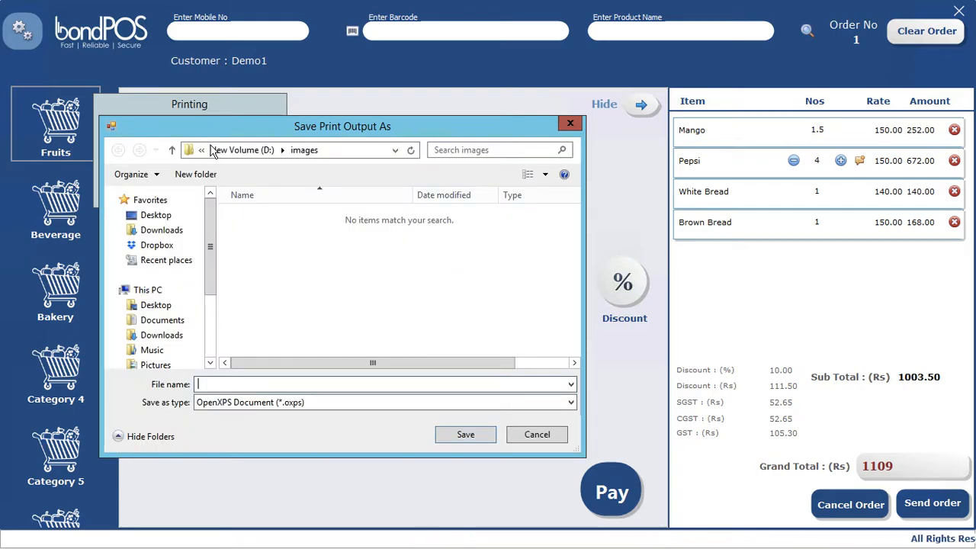
Step: Save the order 1 receipt as file 1 on the New Volume (D:) drive
click(229, 151)
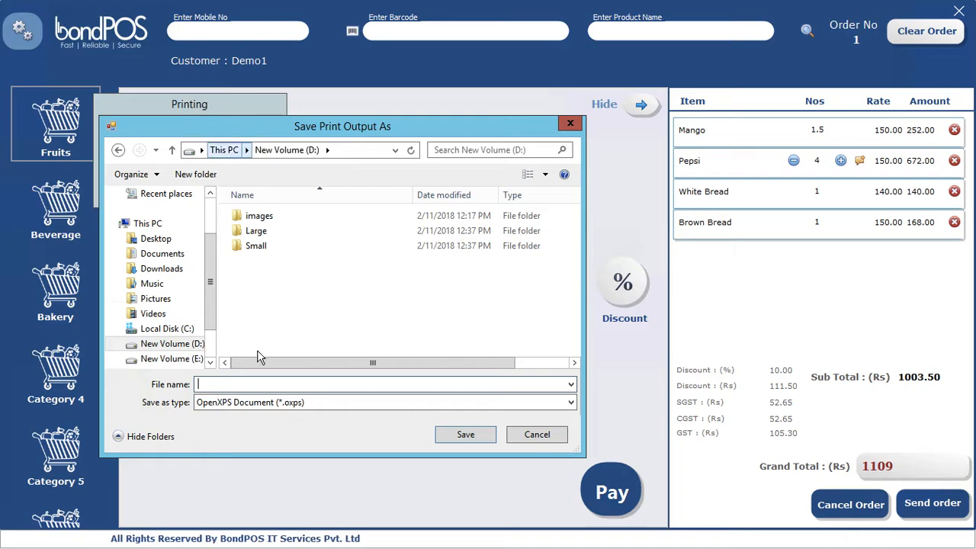
text(1)
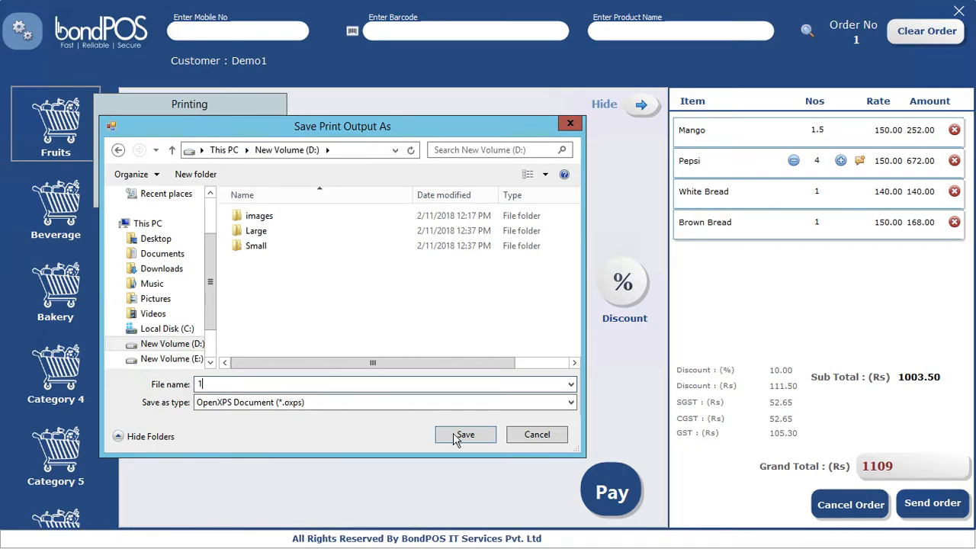
click(465, 436)
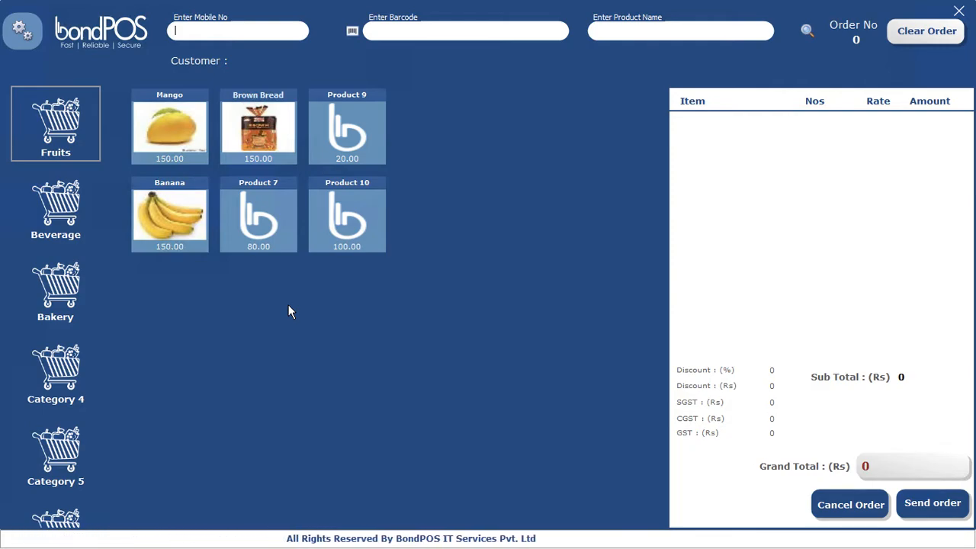
Step: Look up the registered customer by their mobile number and attach them to the new order
text(9999999999)
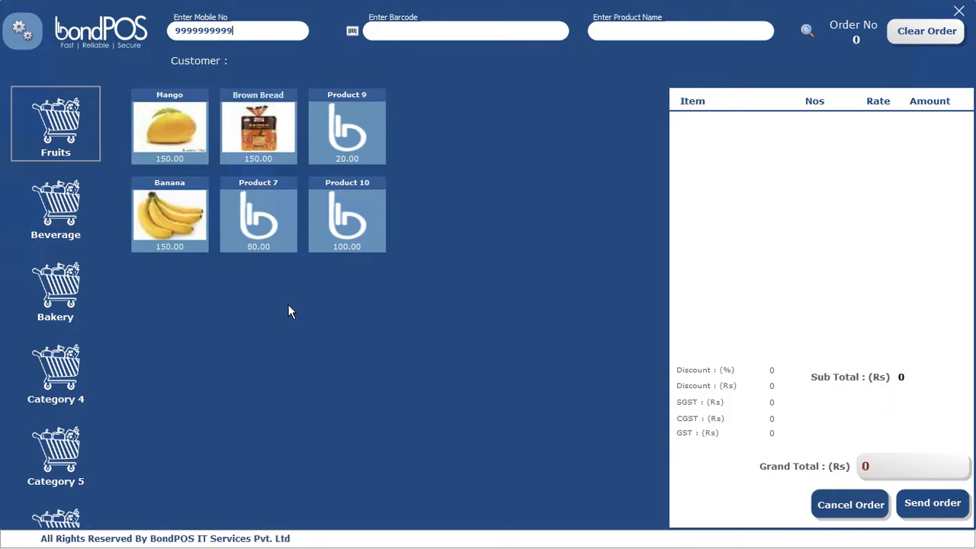
key(Return)
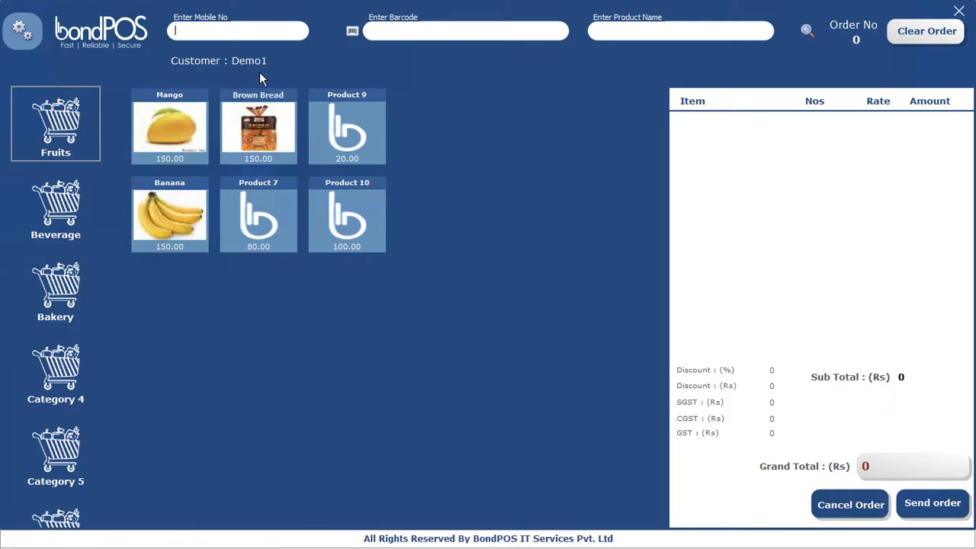
Step: Add one Brown Bread and 1.75 of Mango, bringing the grand total to Rs 462
click(262, 138)
click(177, 113)
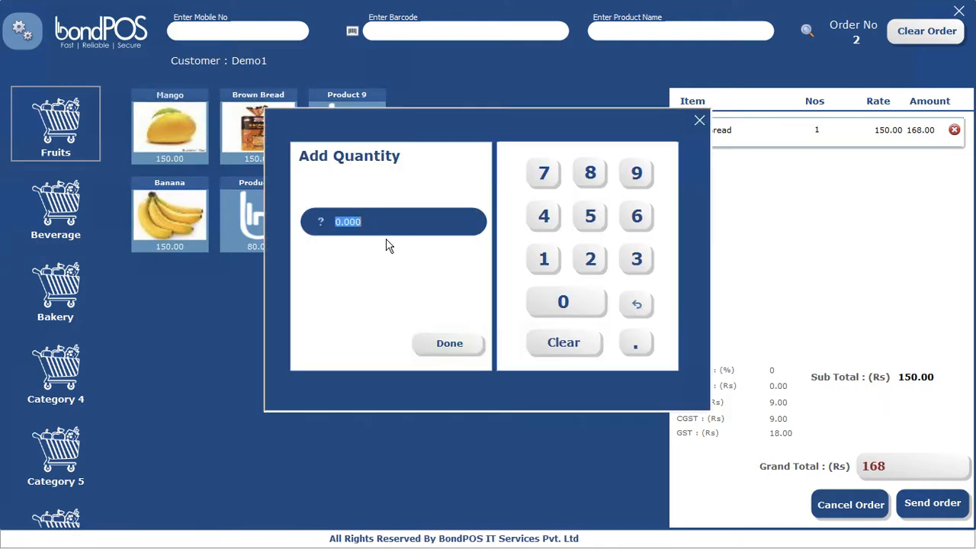
text(1.75)
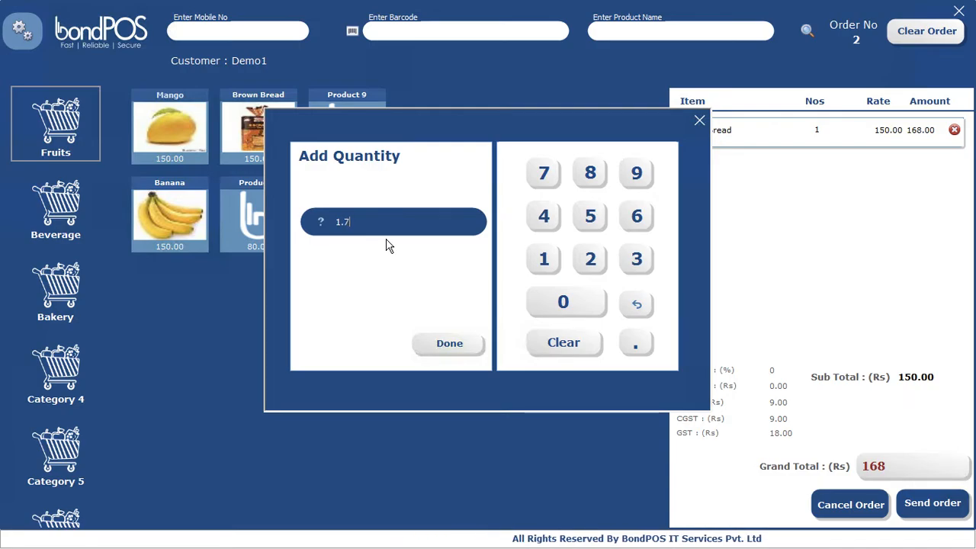
click(453, 343)
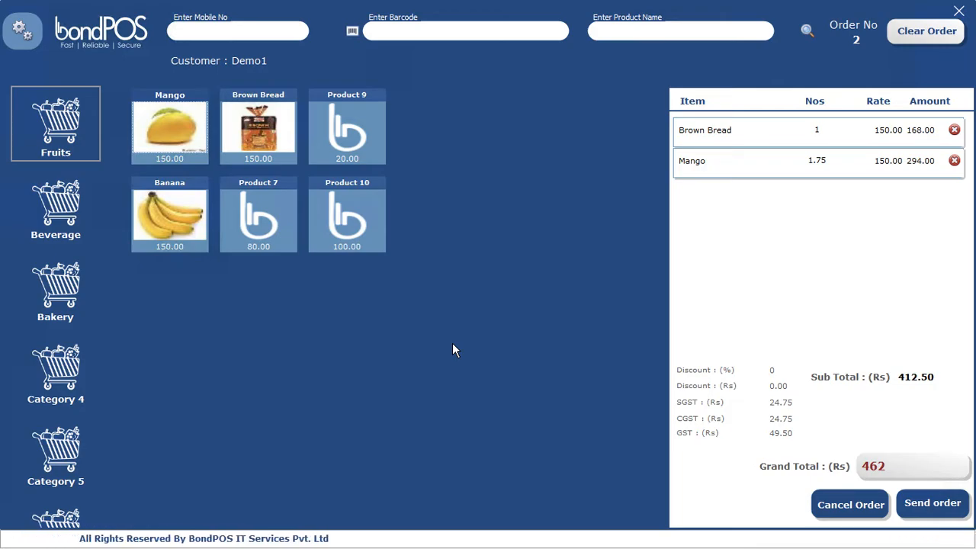
Step: Search products for 'pepsi' and add Pepsi to the order
click(645, 30)
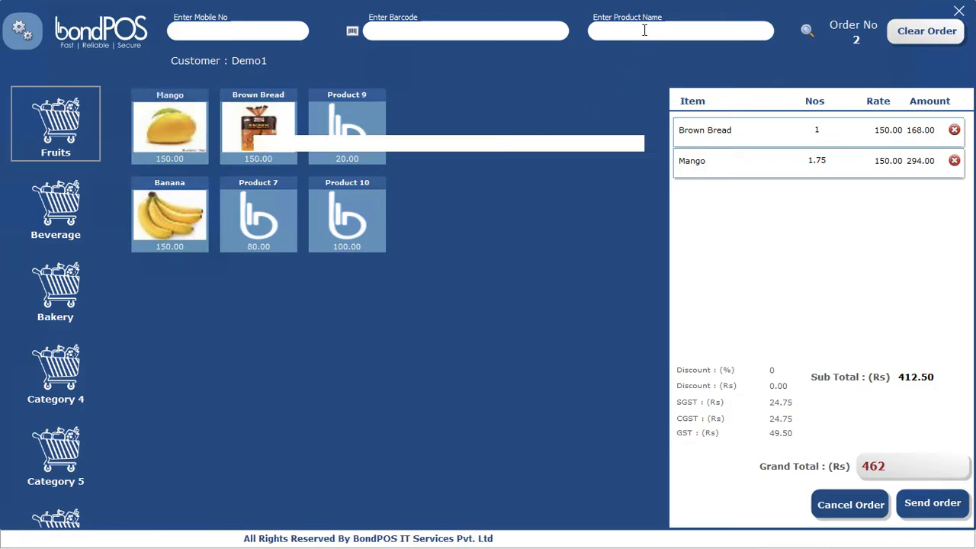
text(pepso)
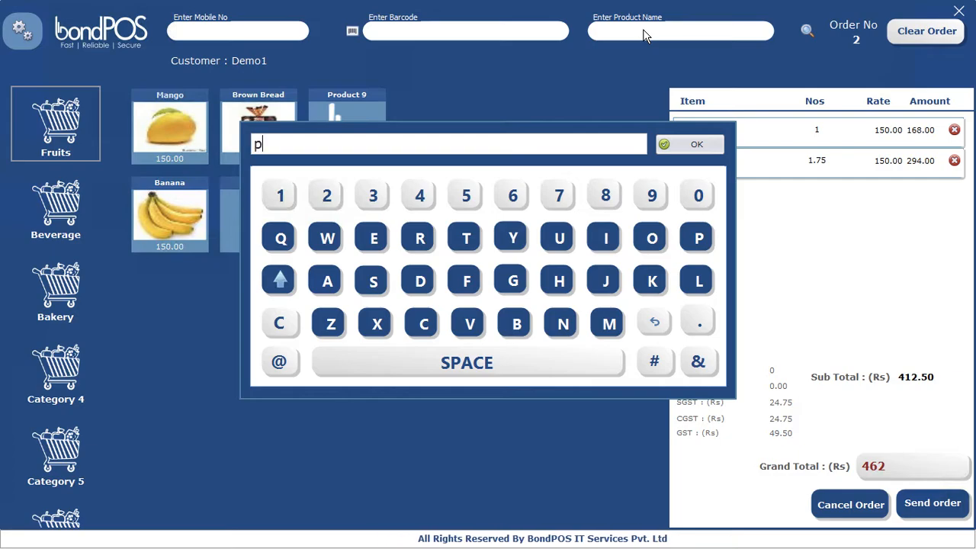
key(BackSpace)
key(BackSpace)
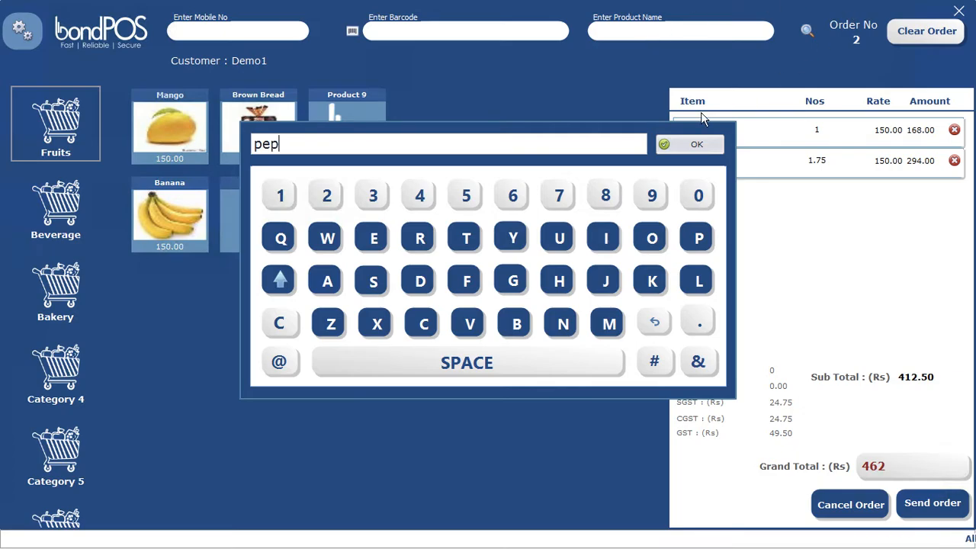
click(692, 145)
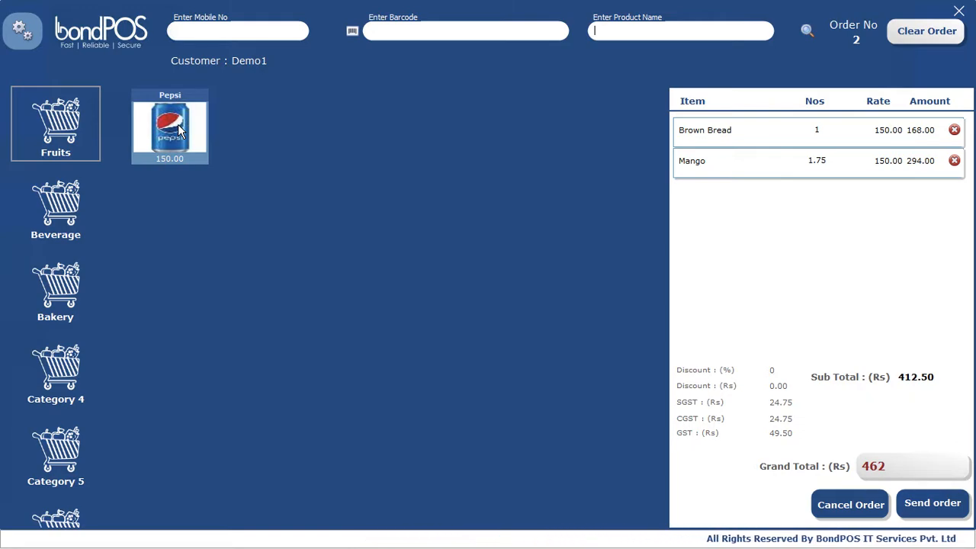
click(180, 131)
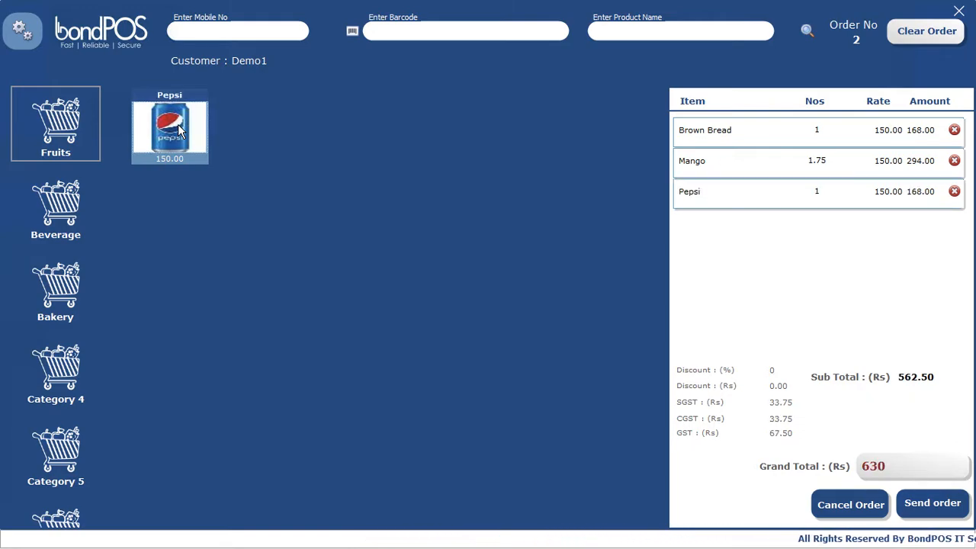
Step: Search products for '10' and add Product 10 to the order
click(624, 30)
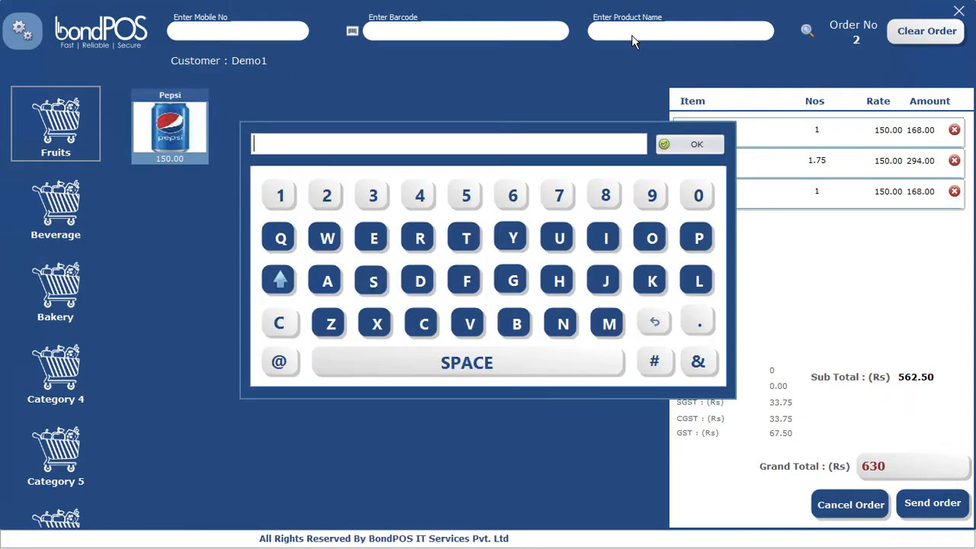
text(10)
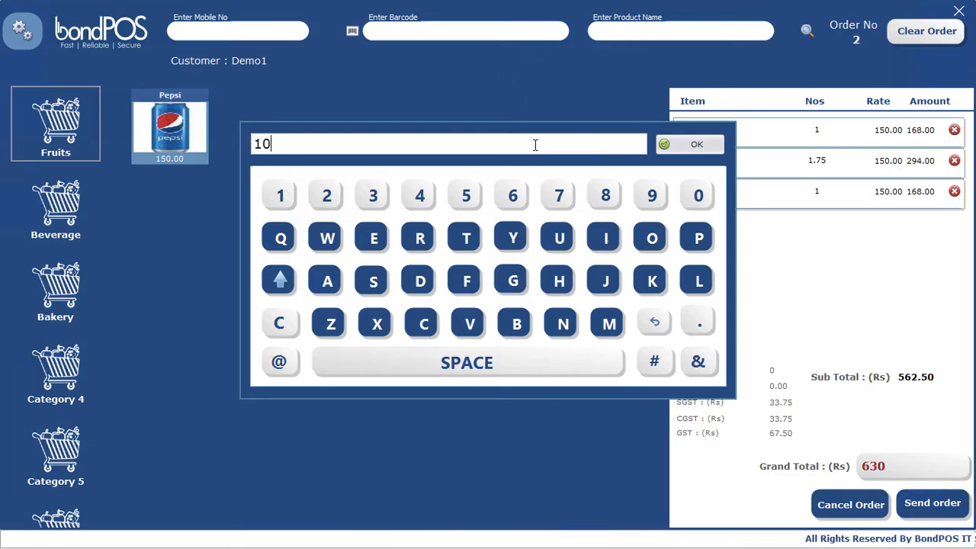
key(Return)
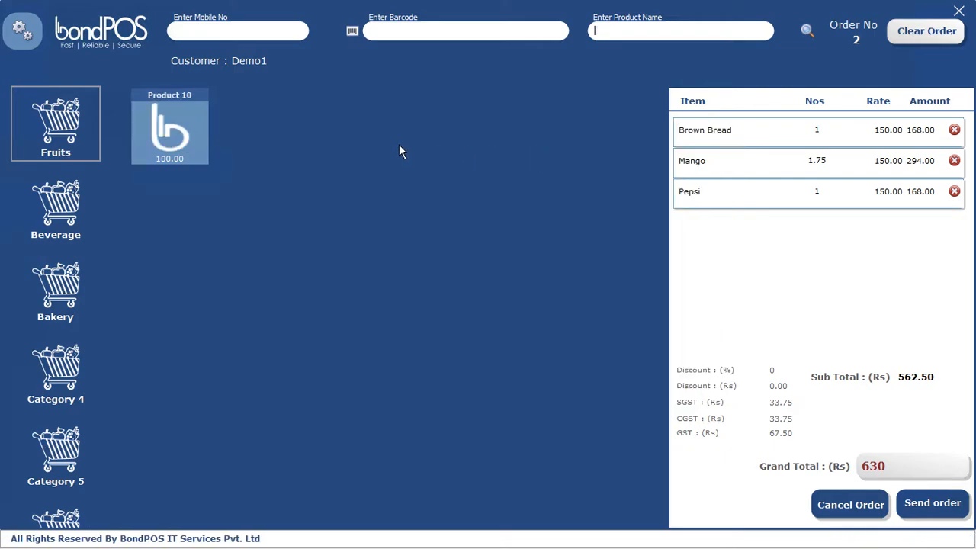
click(174, 133)
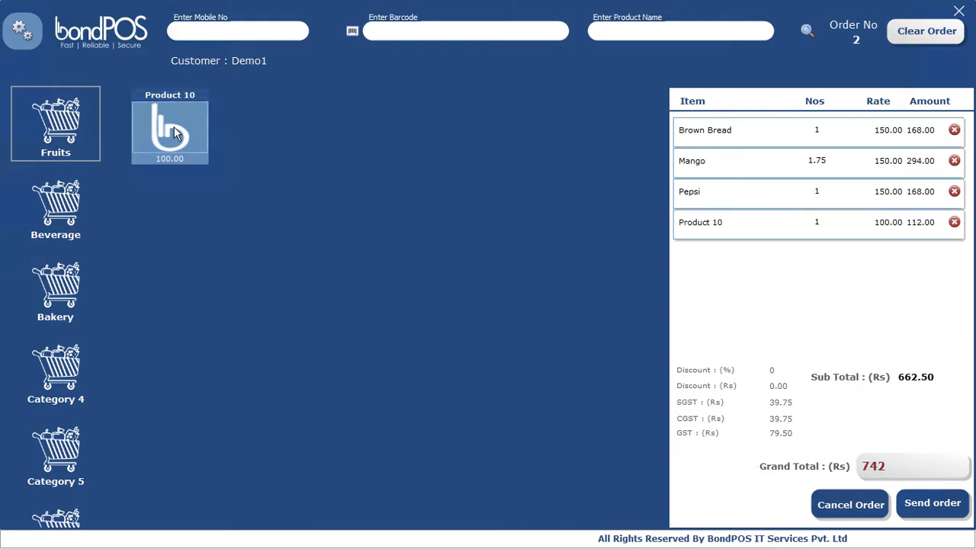
Step: Add 1.98 of Mango by entering barcode 123
click(436, 32)
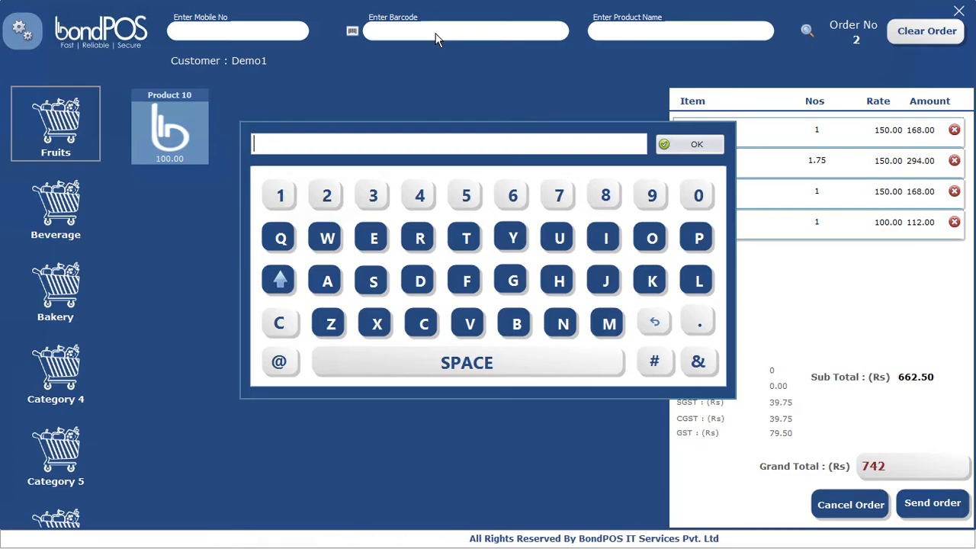
text(123)
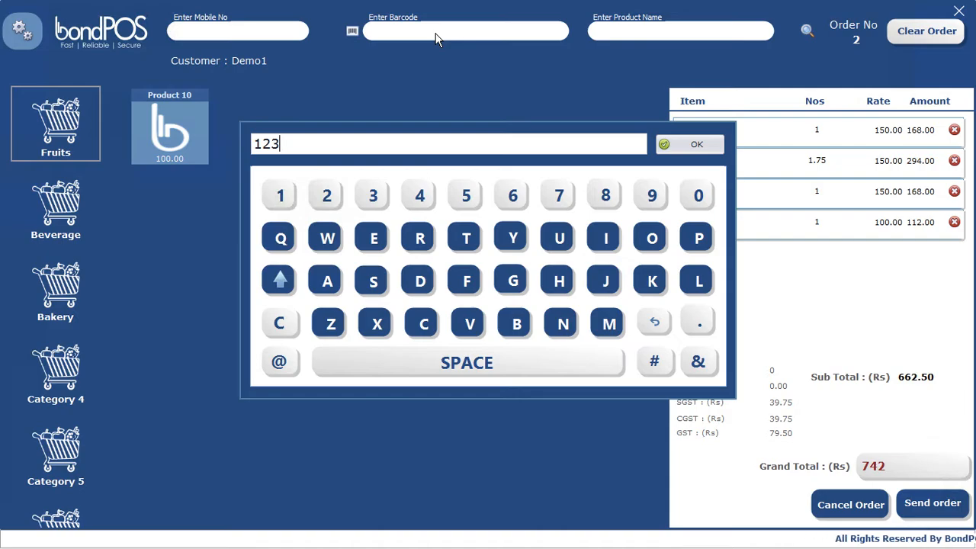
click(695, 145)
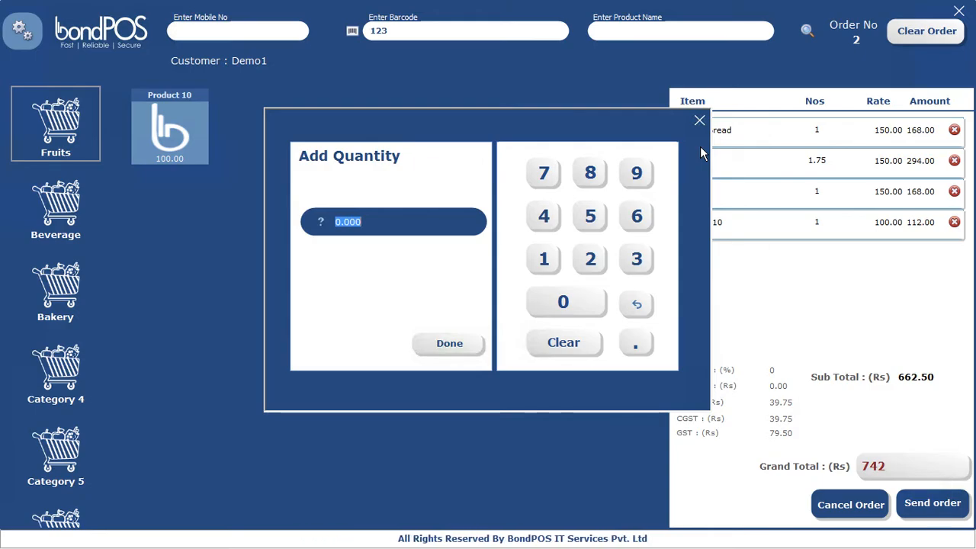
text(1.98)
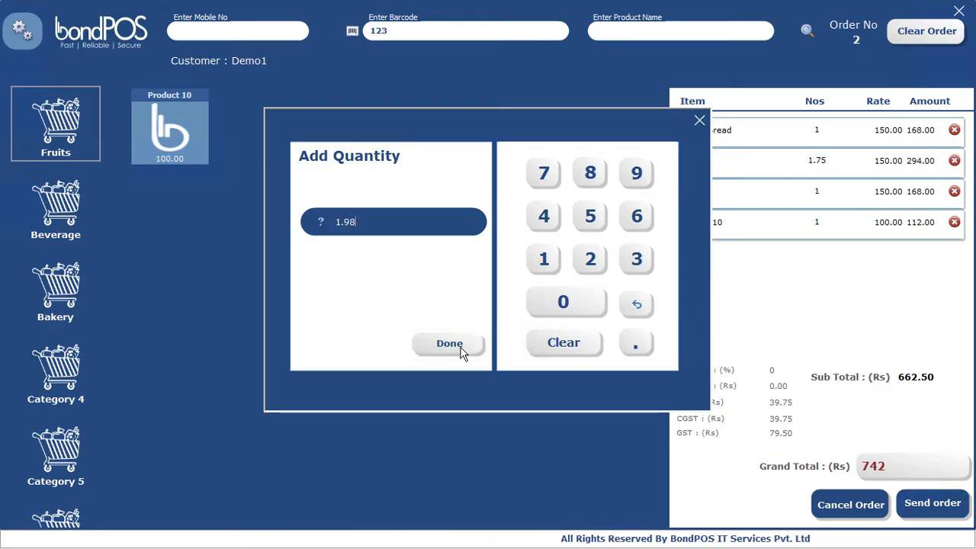
click(450, 344)
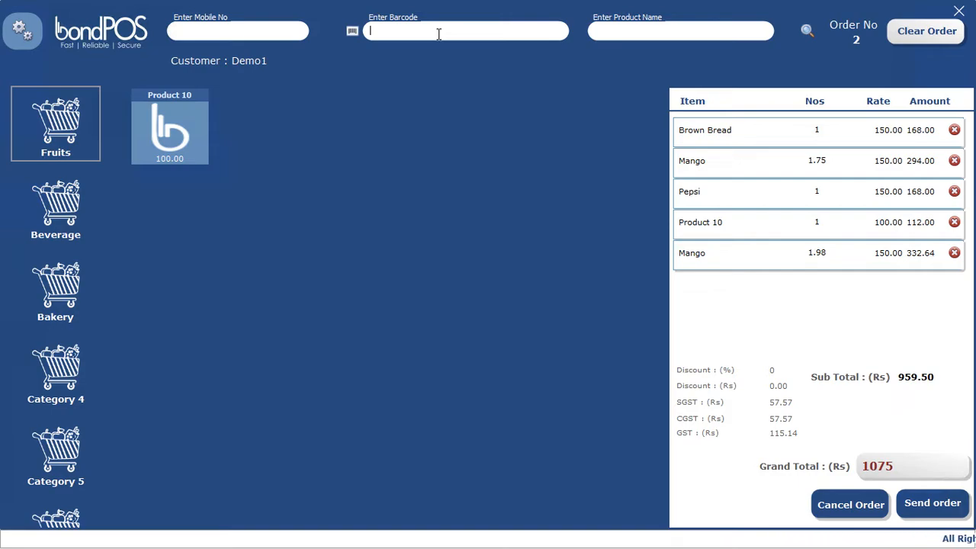
Step: Remove the extra Pepsi line and add White Bread by barcode 456, totalling Rs 1215
text(345)
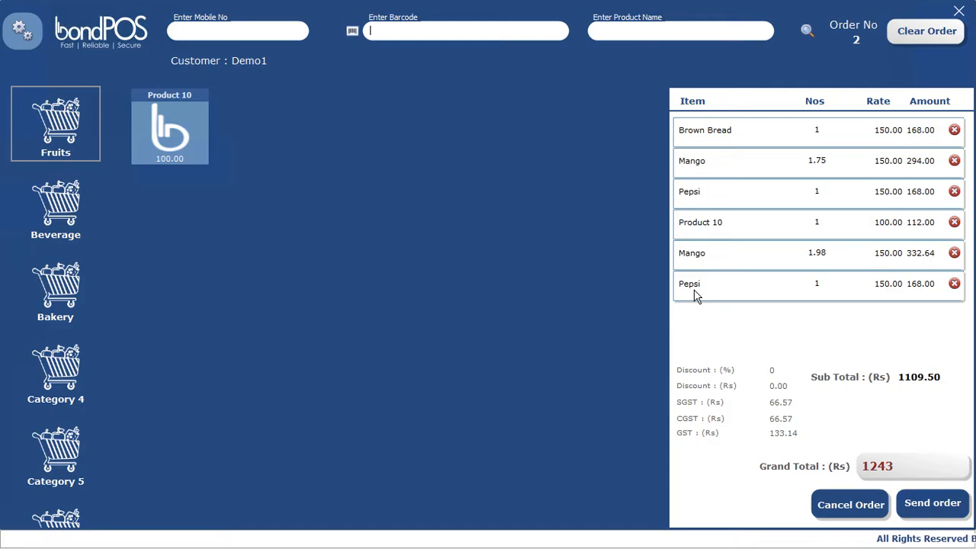
click(954, 287)
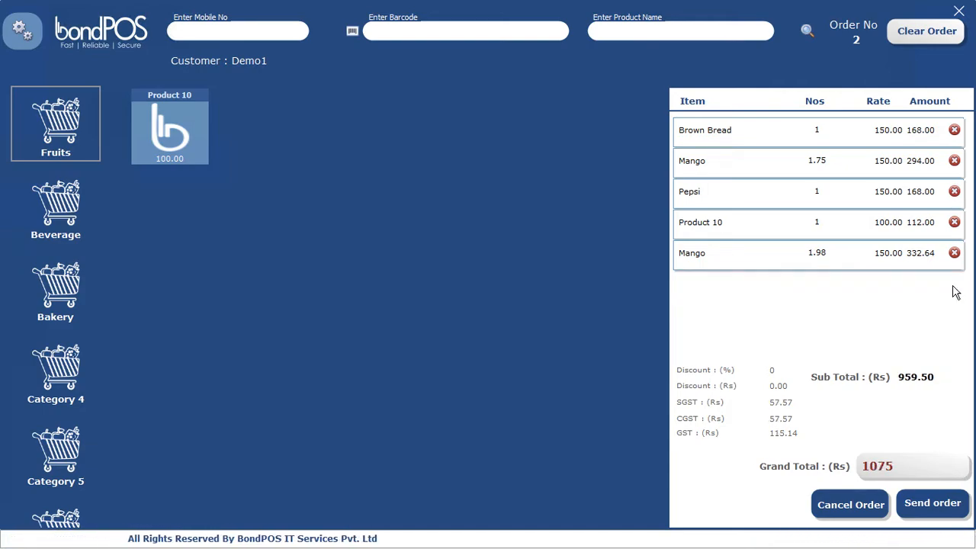
click(469, 30)
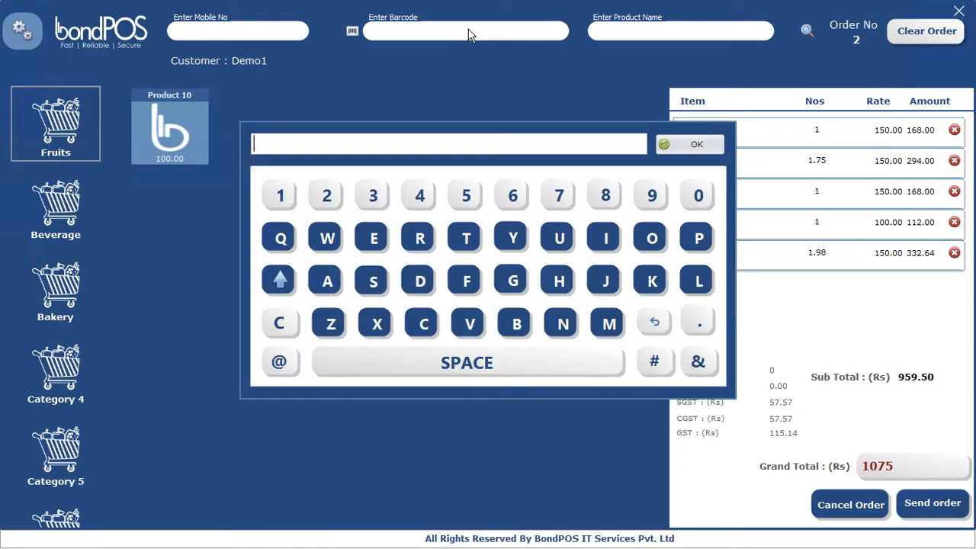
text(456)
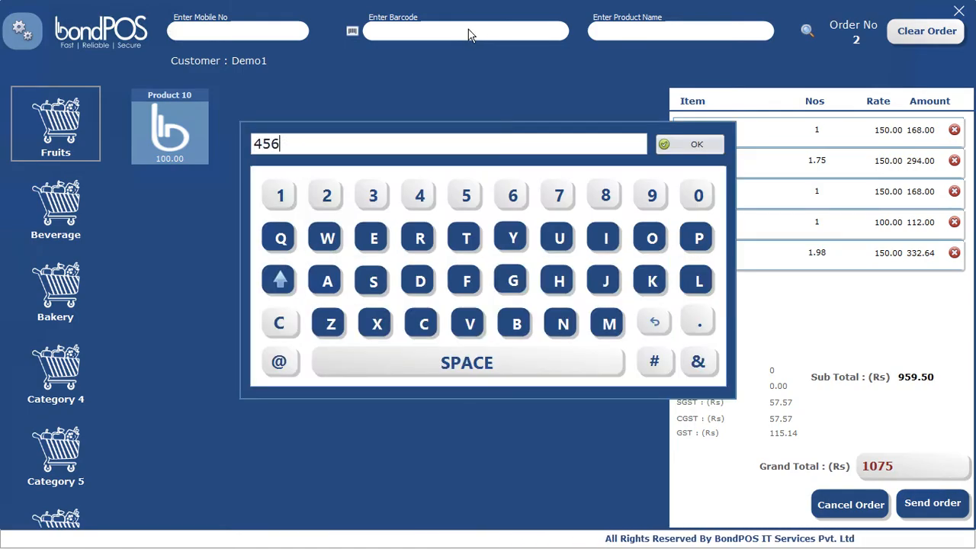
click(696, 145)
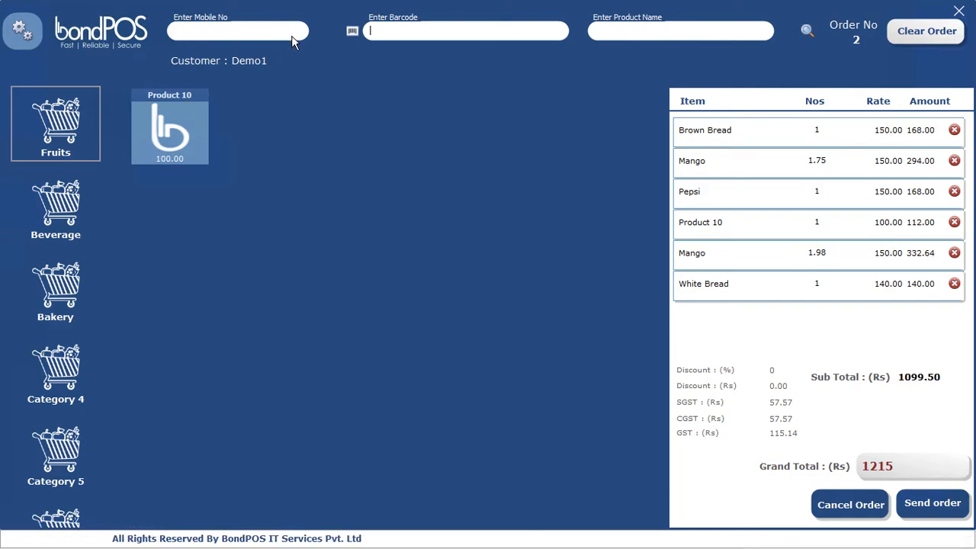
Step: Pay the Rs 1215 order with Rs 2000 cash (Rs 785 change) and save the receipt as file 2
click(929, 502)
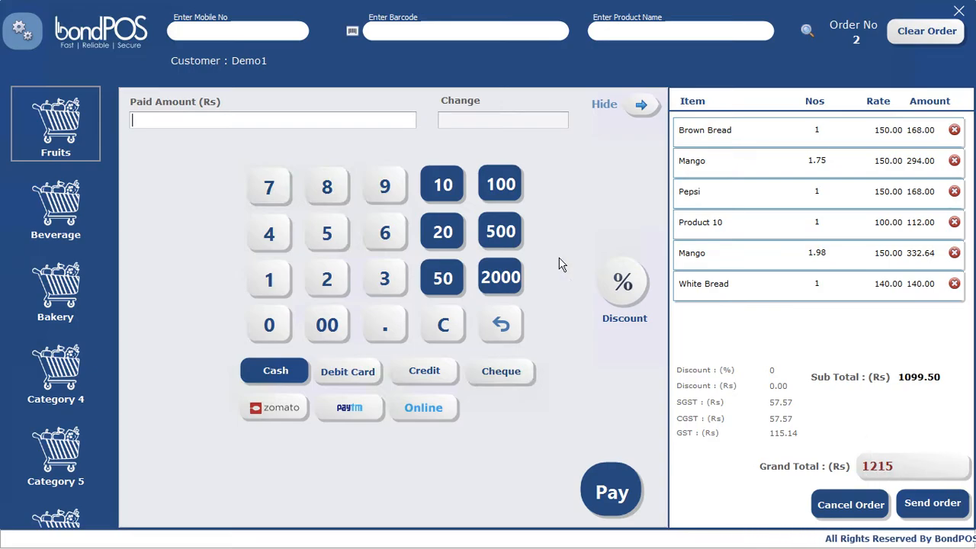
click(502, 280)
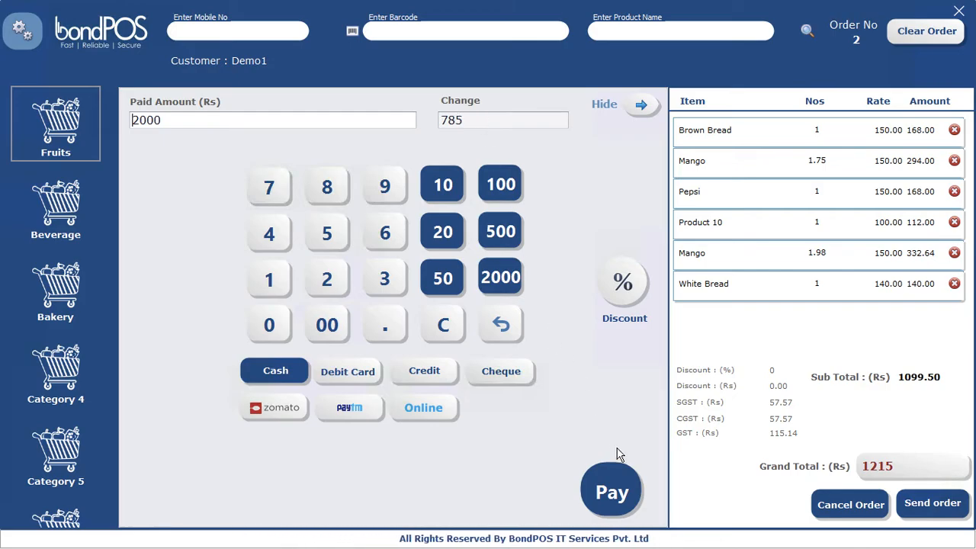
click(614, 492)
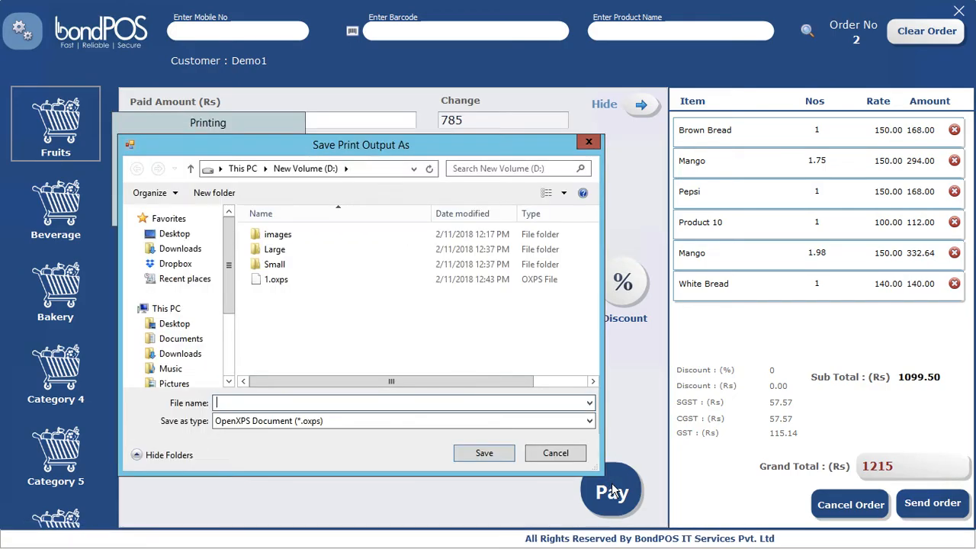
text(2)
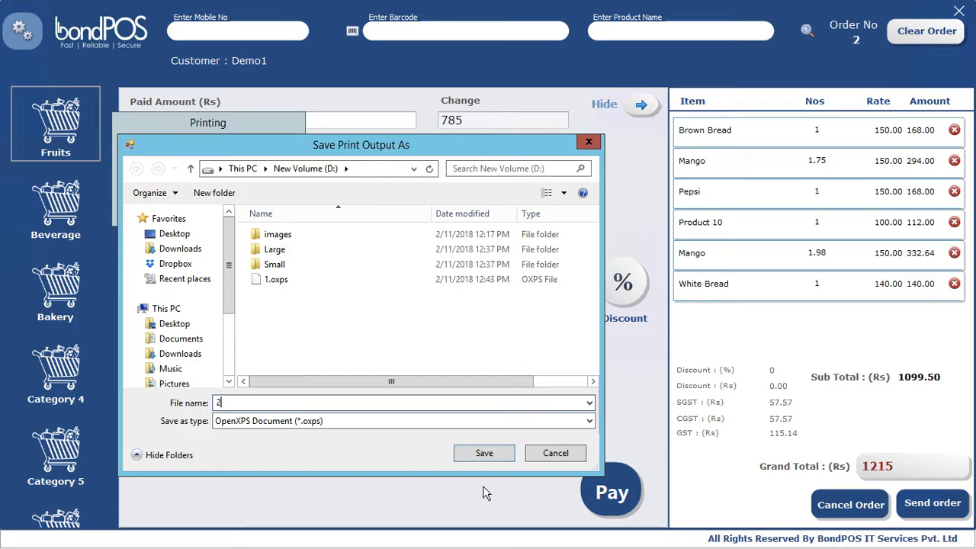
click(485, 453)
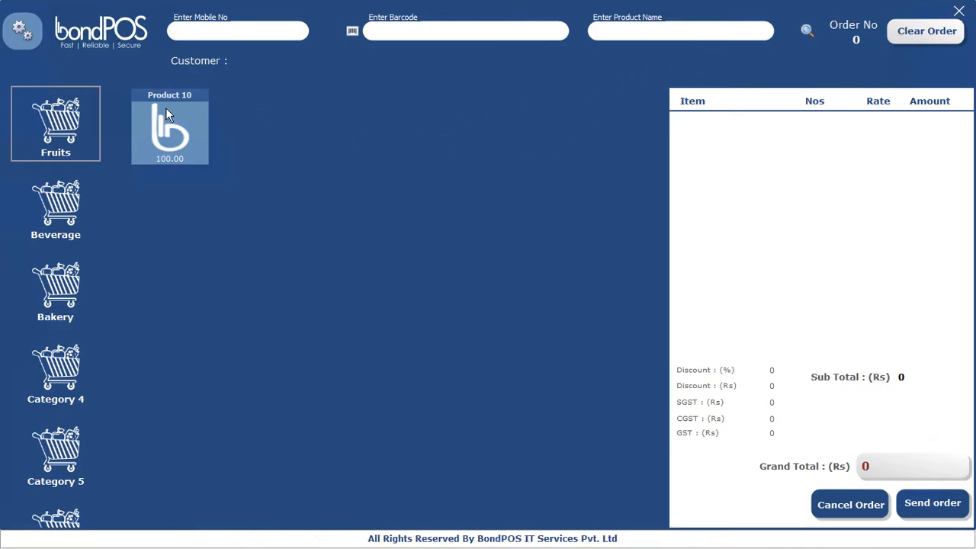
Step: Pick Banana from Fruits and register a new customer with their name and mobile number
click(42, 126)
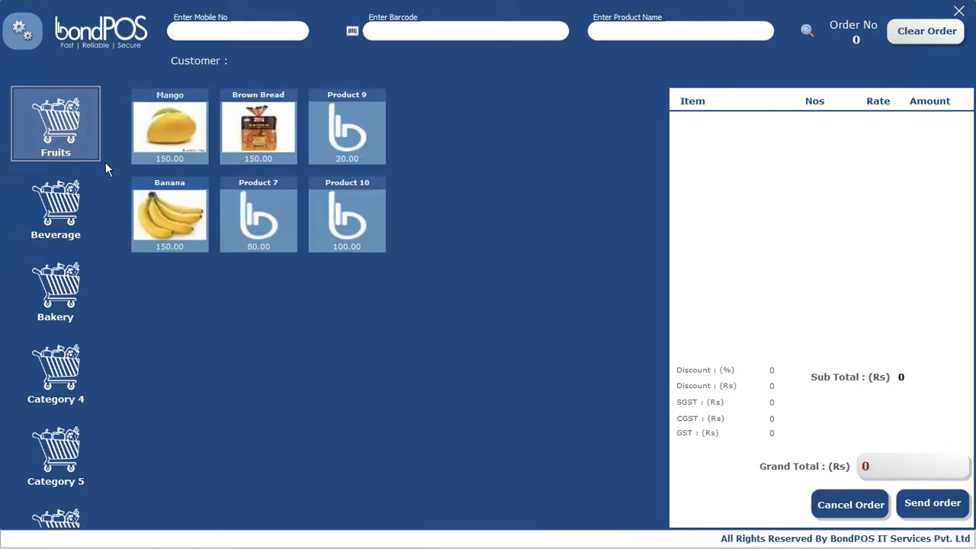
click(173, 218)
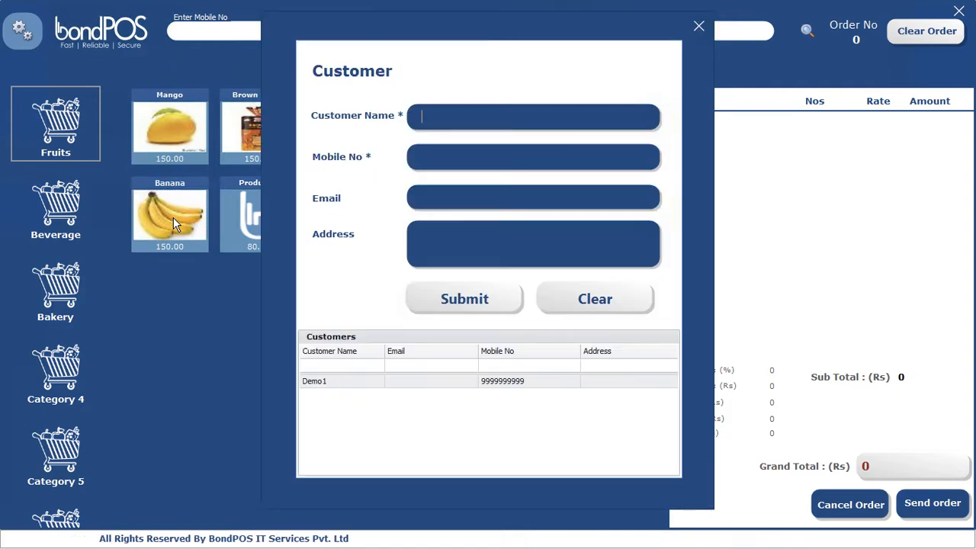
text(Demo2)
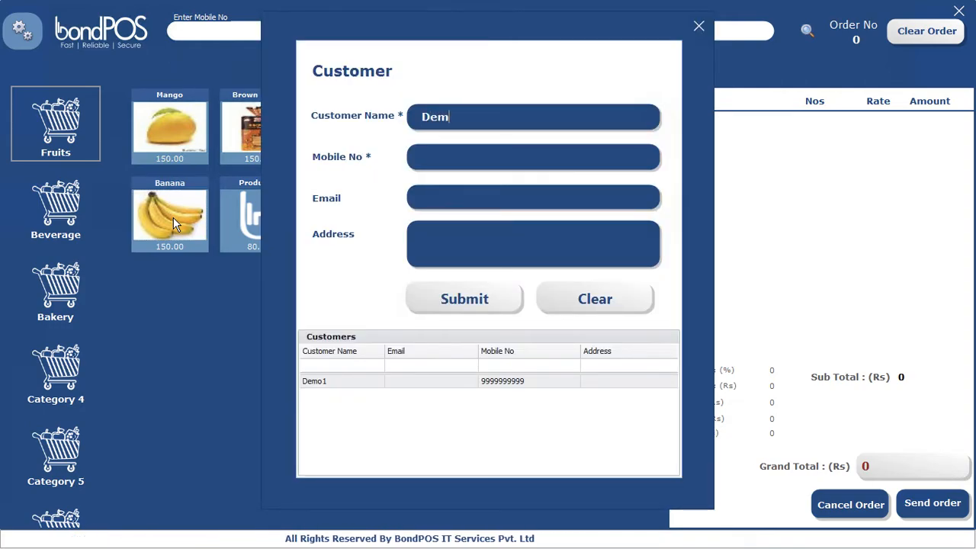
key(Tab)
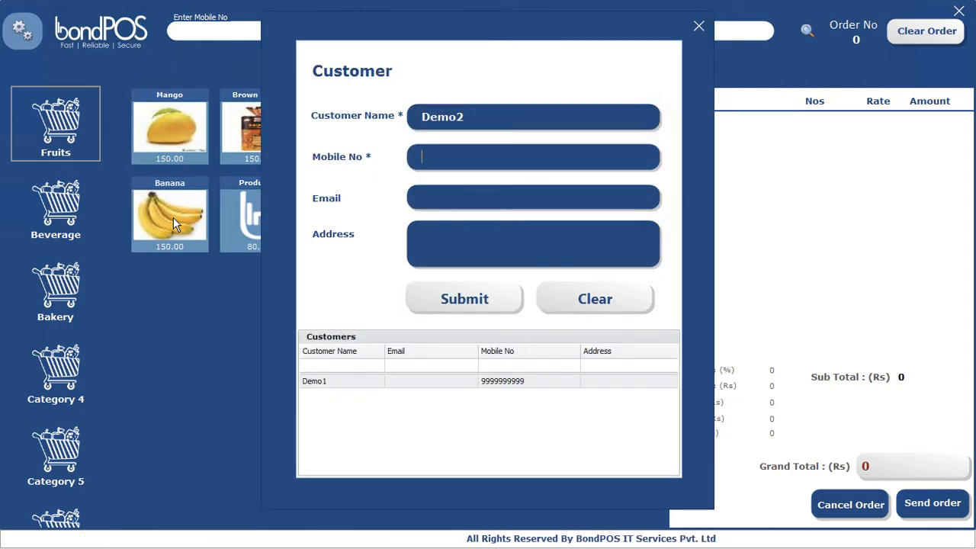
text(888)
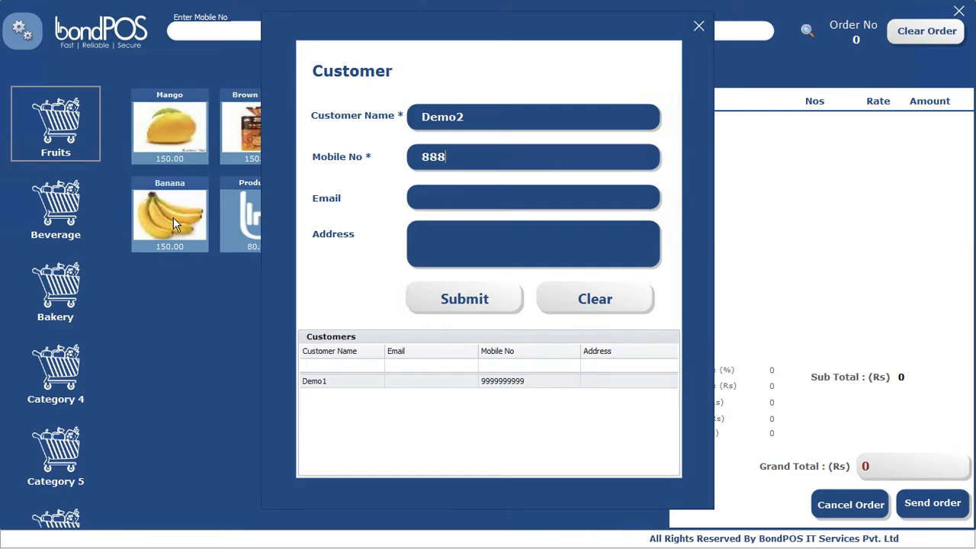
text(888)
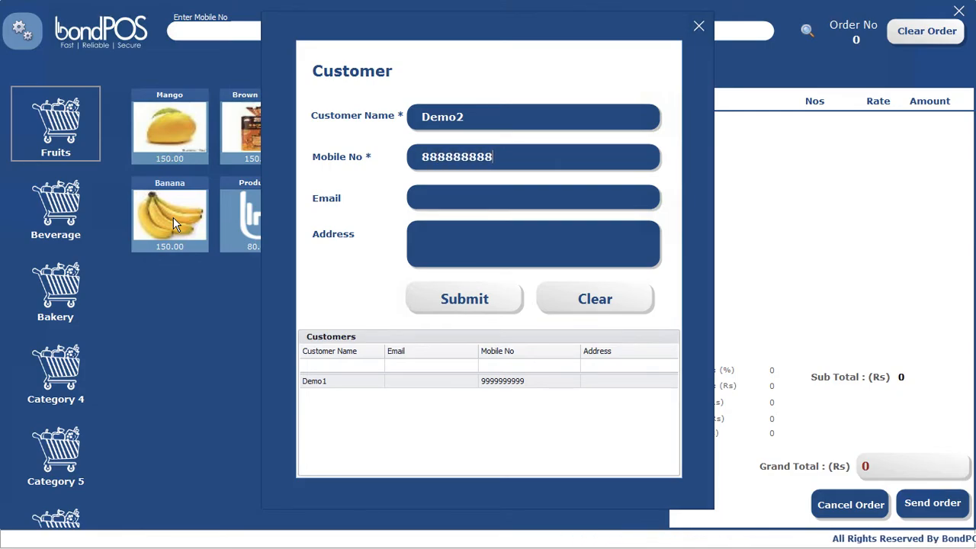
click(448, 299)
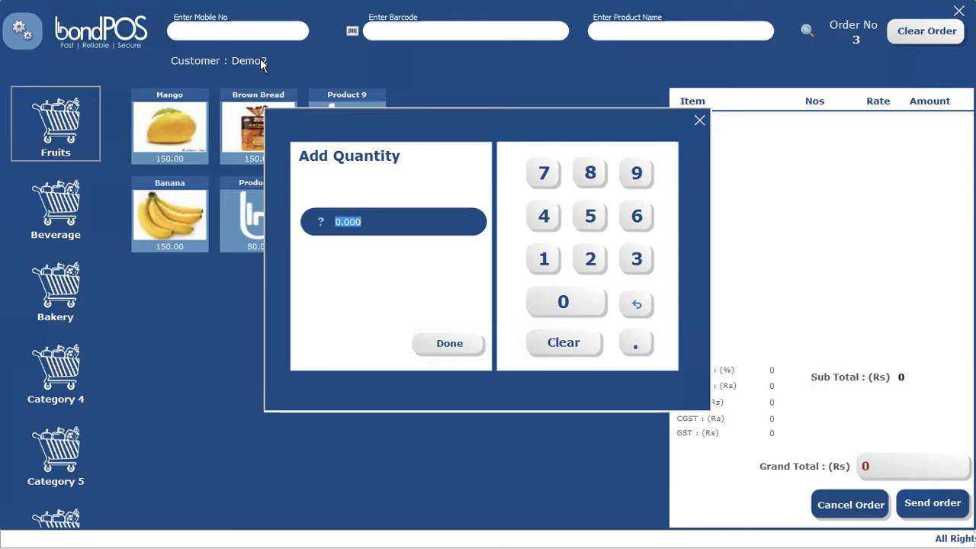
Step: Bill order 3 of five bananas (Rs 885) on credit and save the payment slip
text(5)
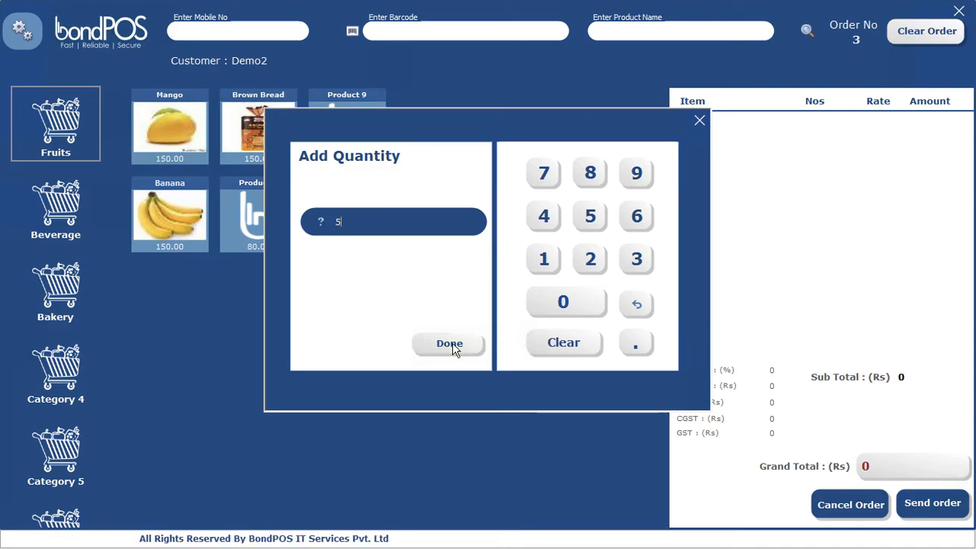
click(452, 345)
click(933, 505)
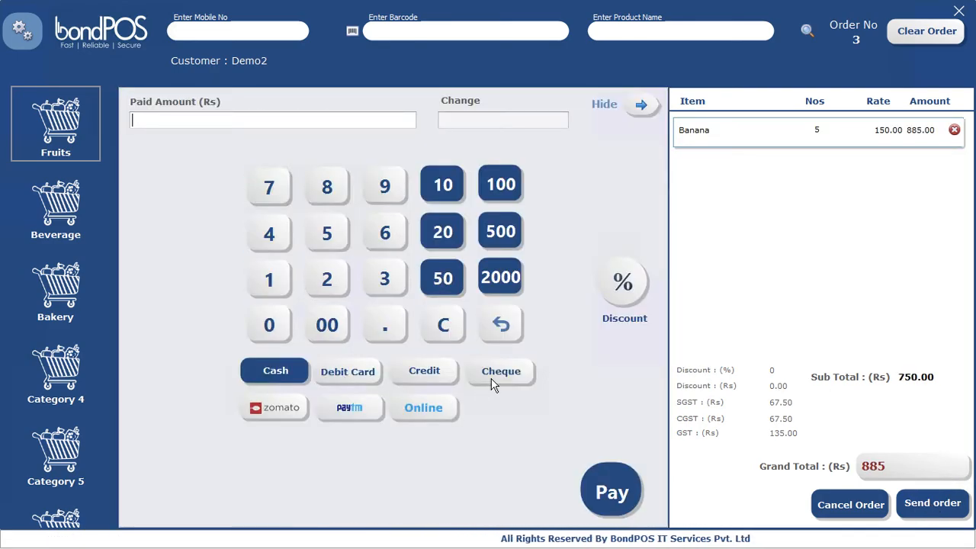
click(433, 379)
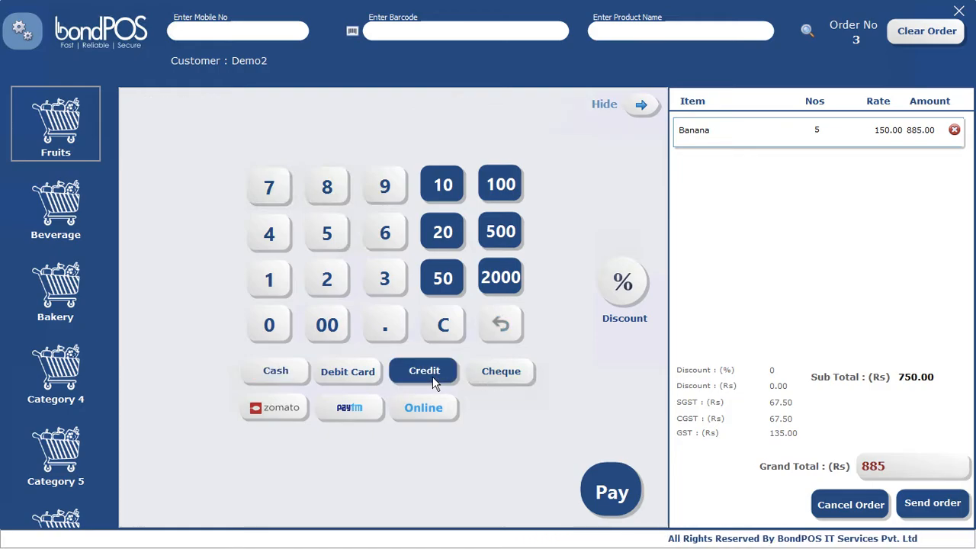
click(612, 492)
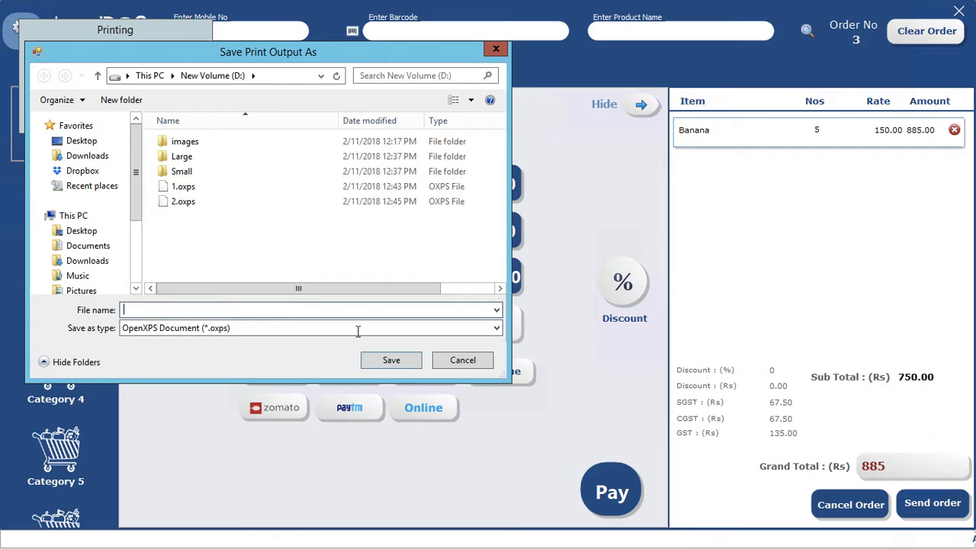
click(393, 364)
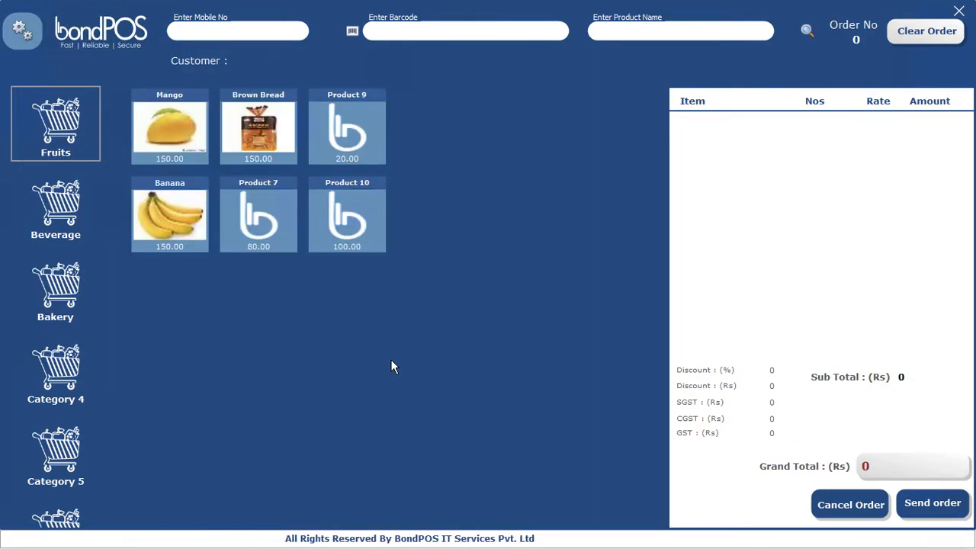
Step: Add Product 10 to a new order and assign the previously added customer
click(265, 140)
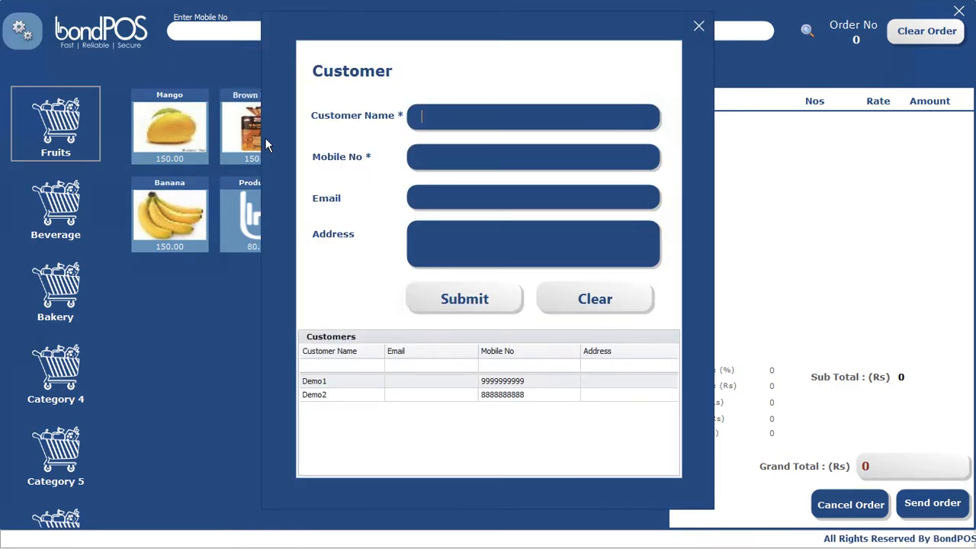
click(698, 29)
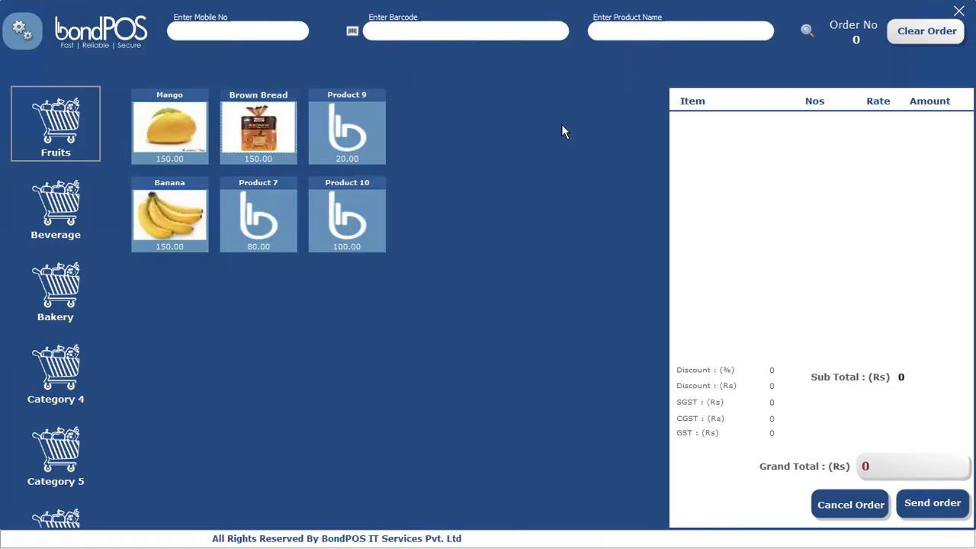
click(342, 220)
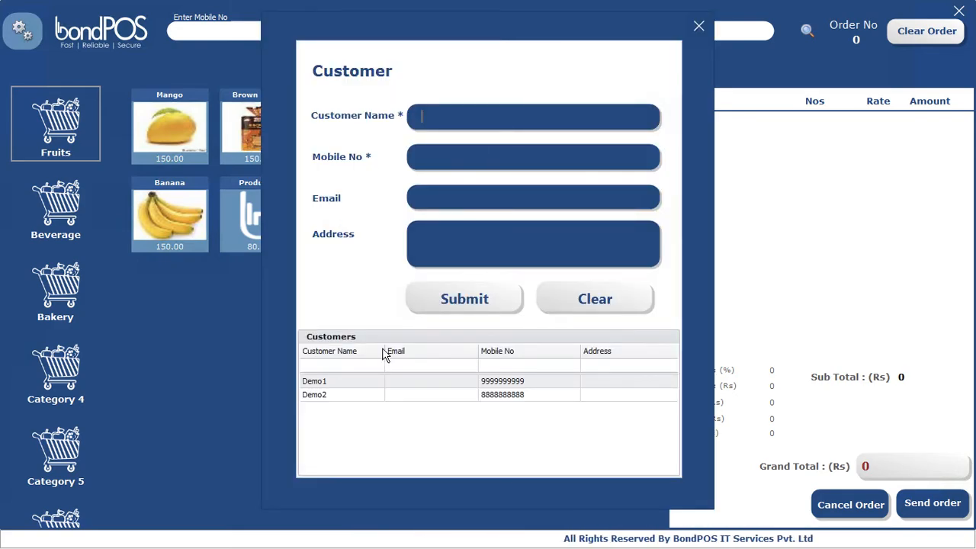
click(324, 397)
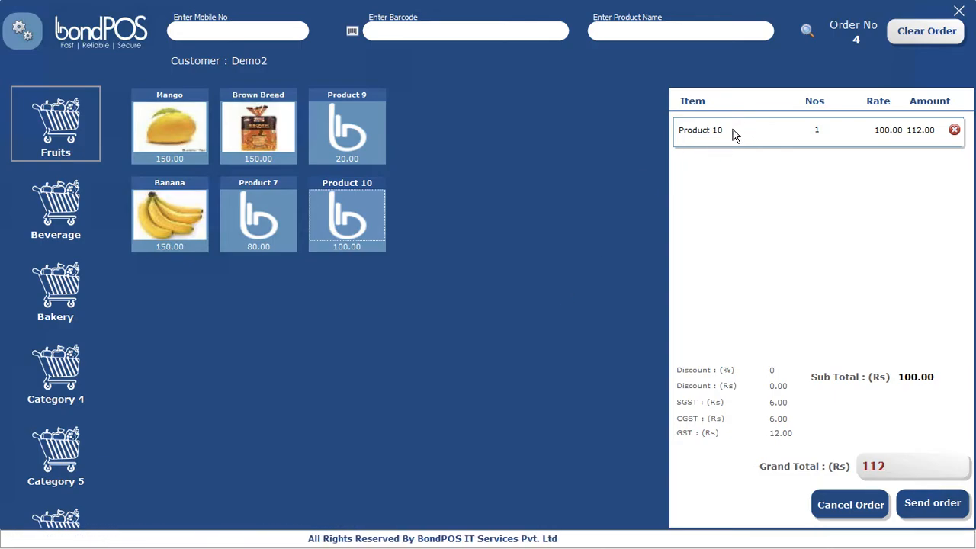
Step: Attach the note 'Can exchange or return tomorrow' to the Product 10 line
click(787, 131)
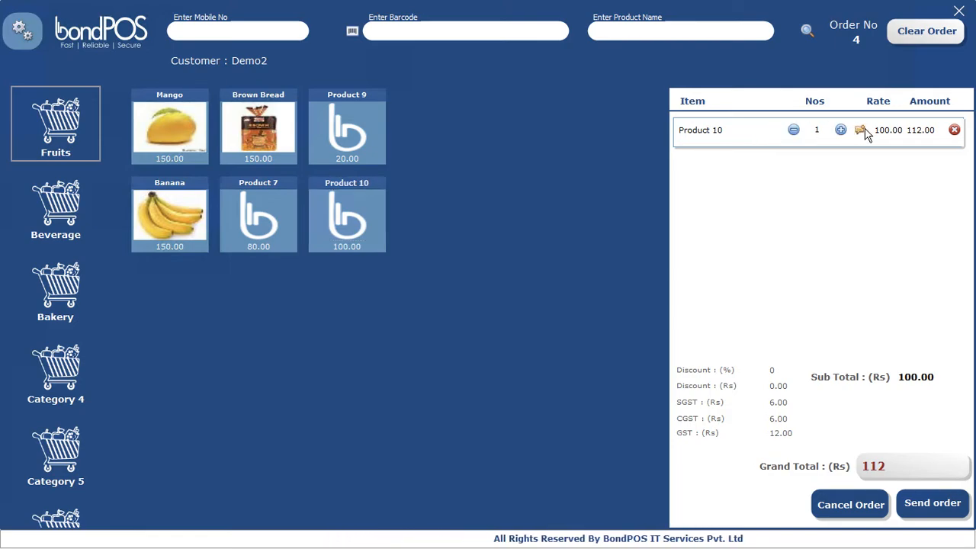
click(862, 131)
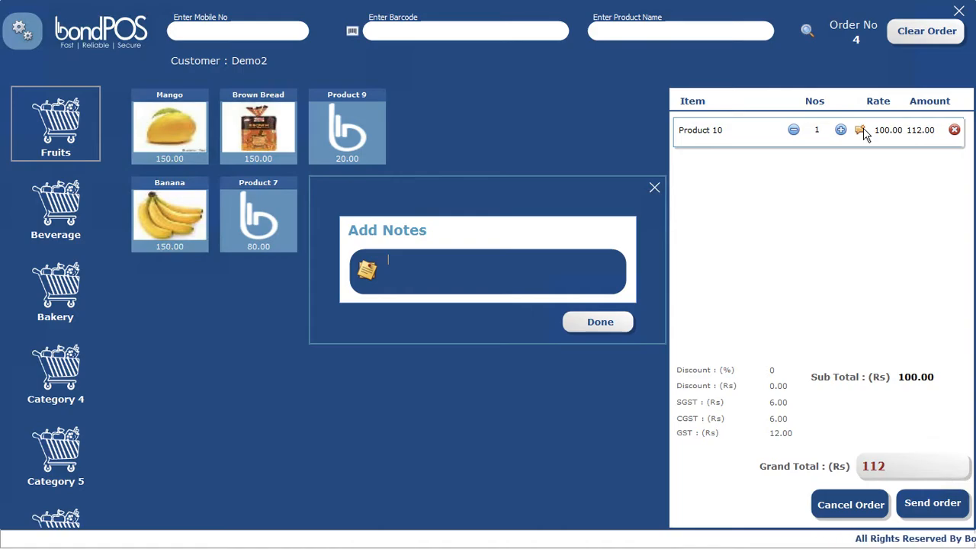
text(Can )
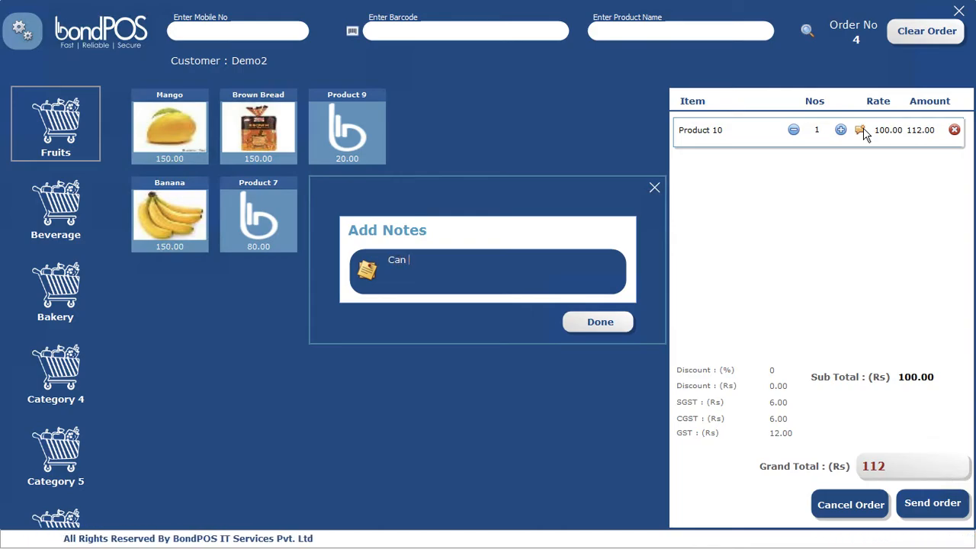
text(ex)
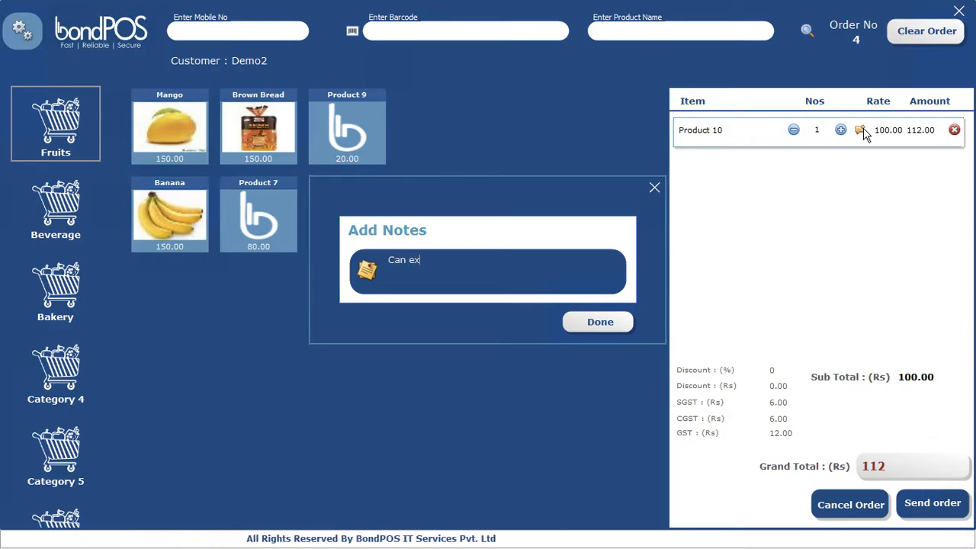
text(change o)
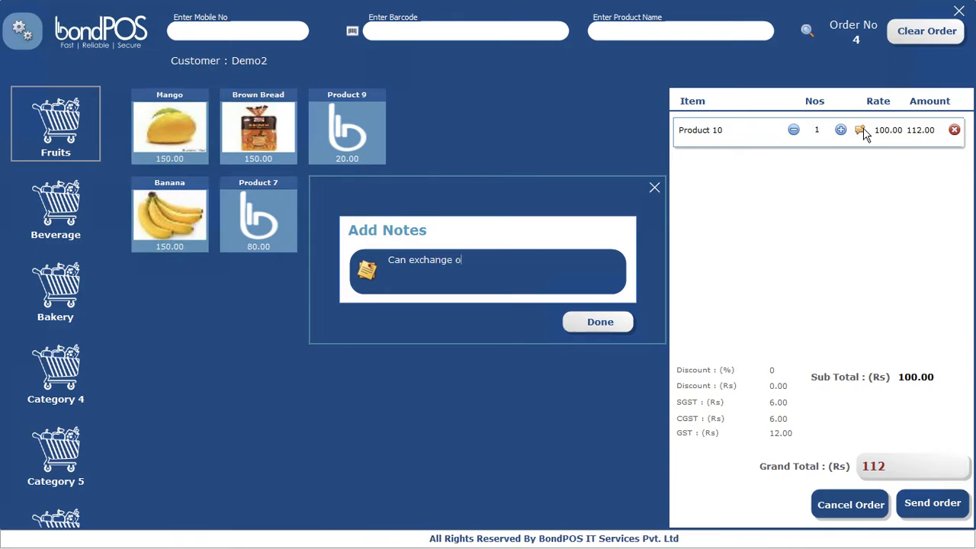
text(r return tomorrow)
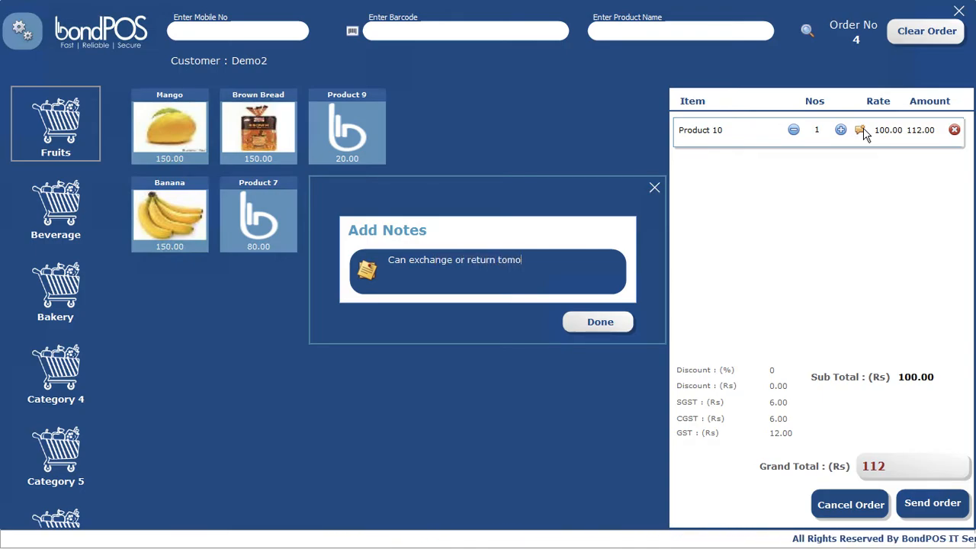
click(600, 322)
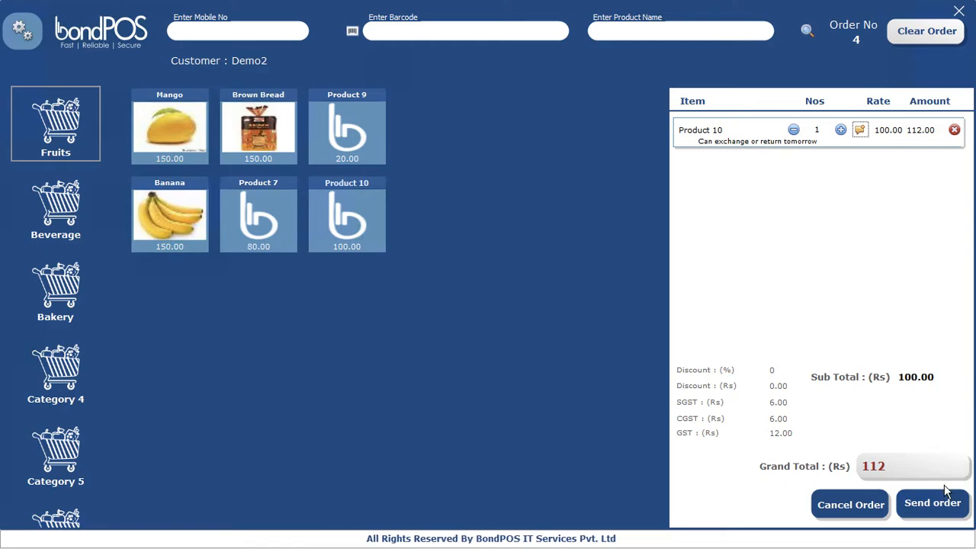
Step: Pay order 4 with Rs 200 cash for Rs 88 change and save the receipt as file 4
click(943, 508)
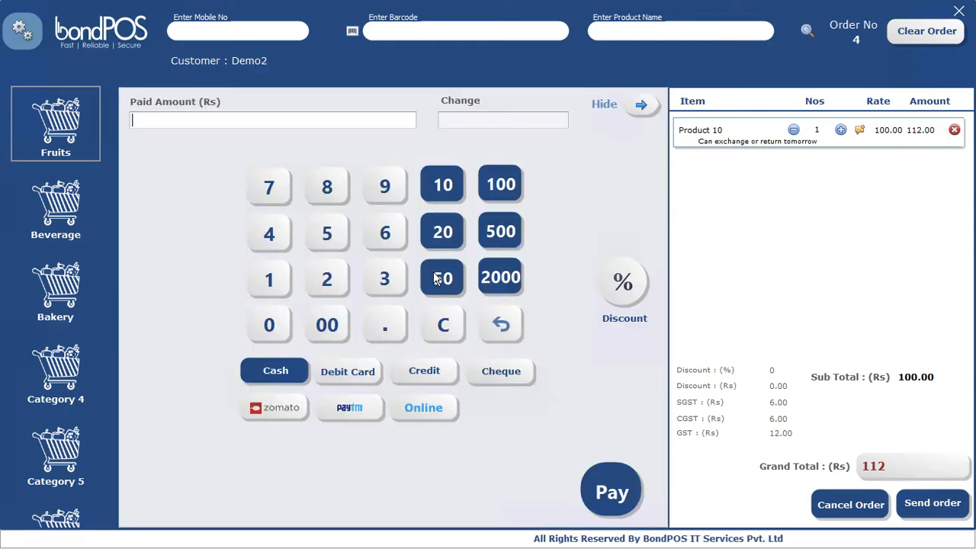
click(501, 187)
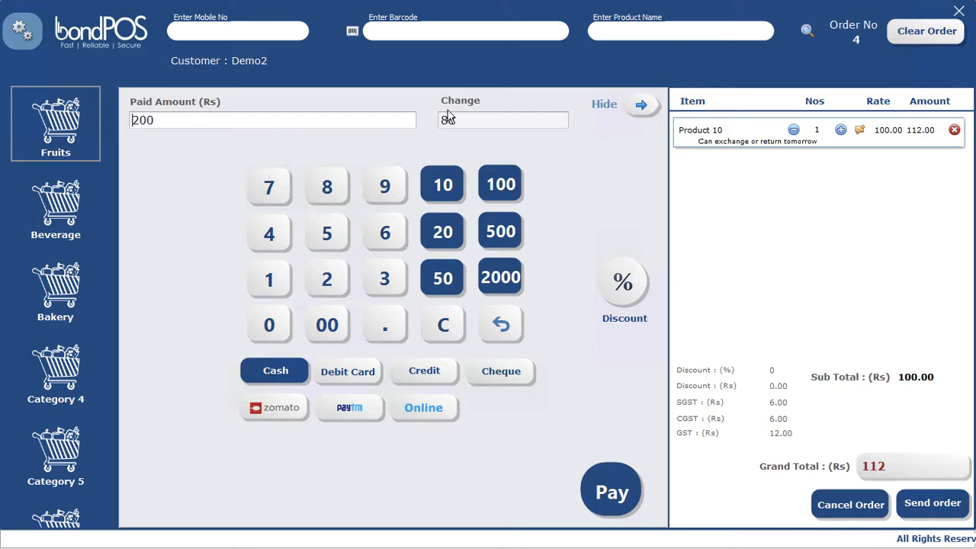
click(619, 490)
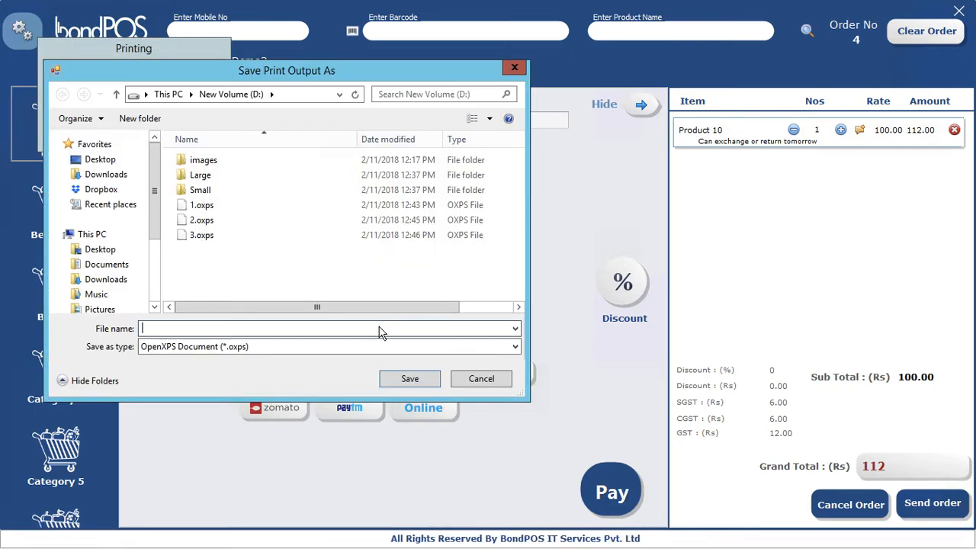
text(4)
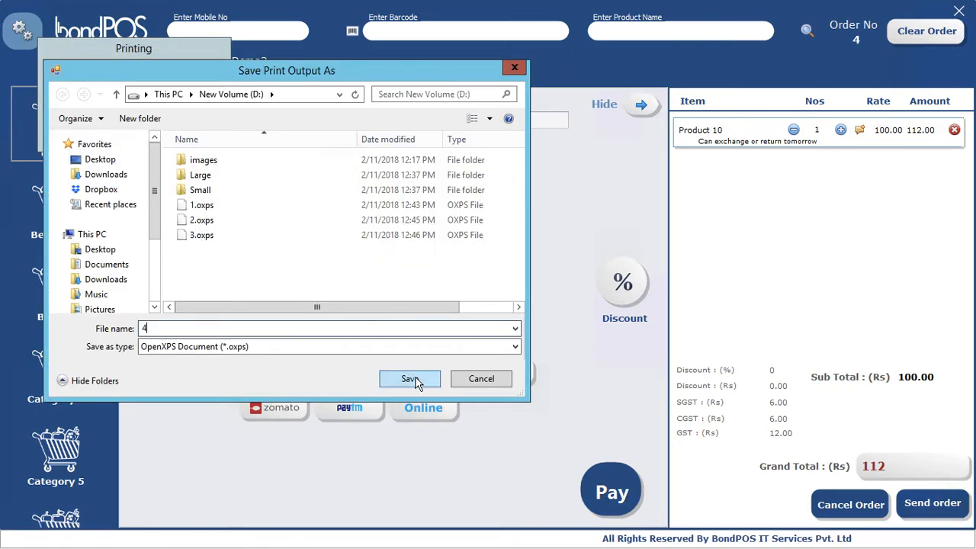
click(412, 378)
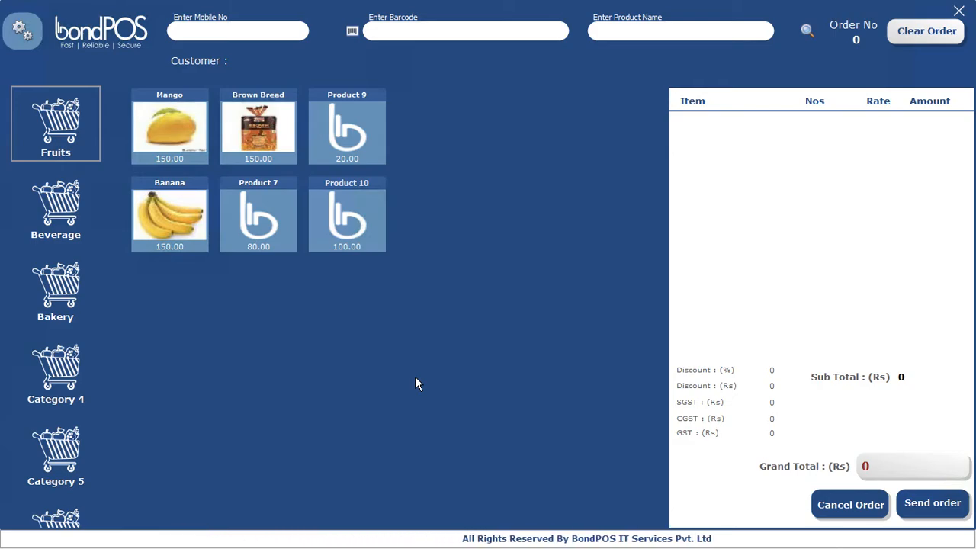
Step: Cancel the Product 10 item from order 2 and save the receipt as 5.oxps
click(844, 507)
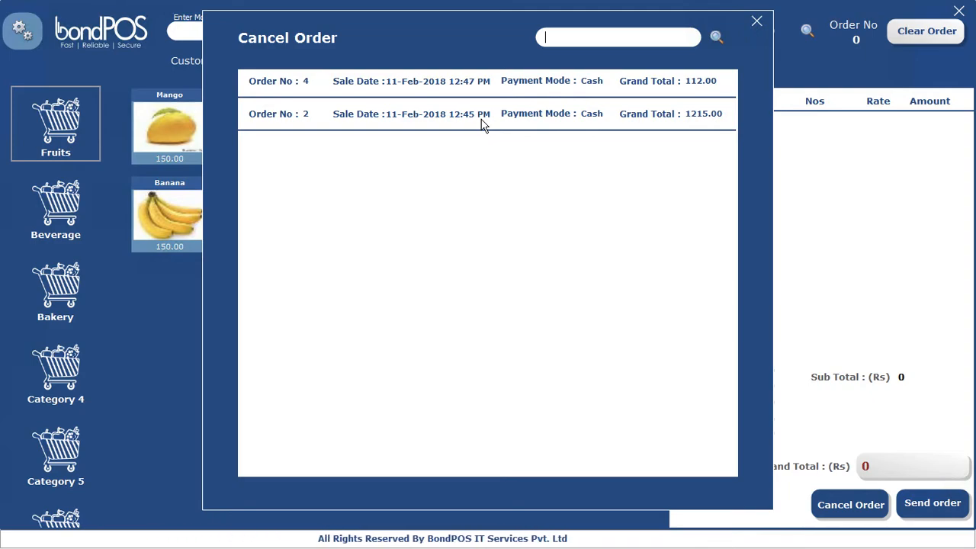
click(349, 119)
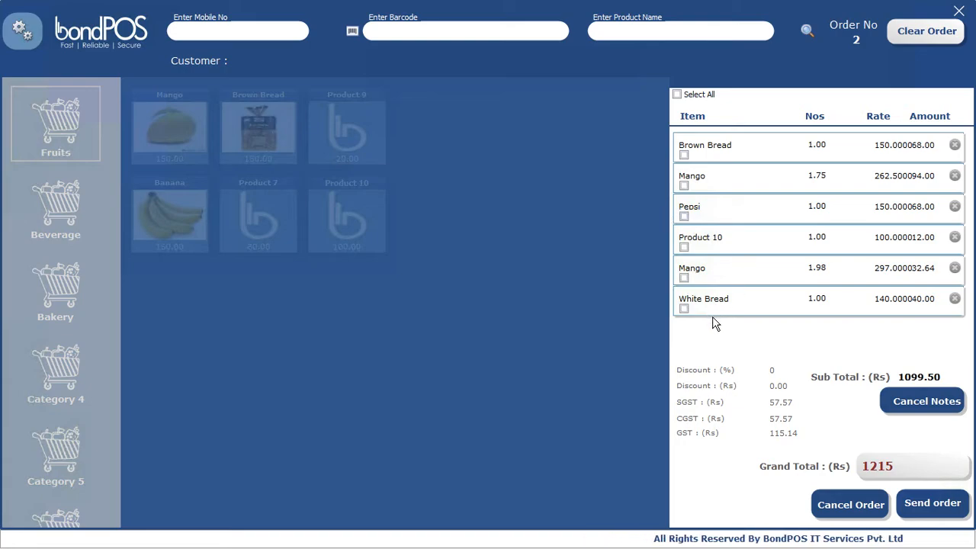
click(850, 516)
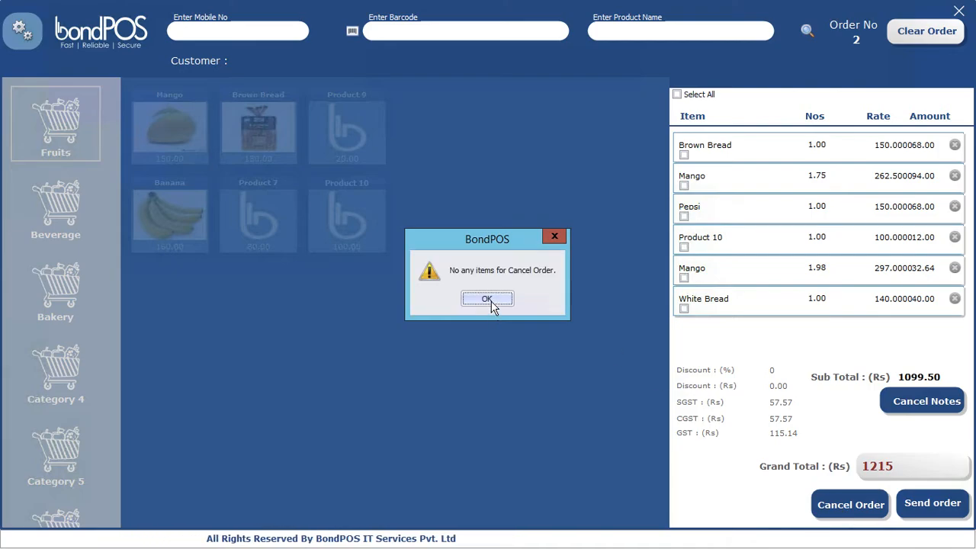
click(491, 301)
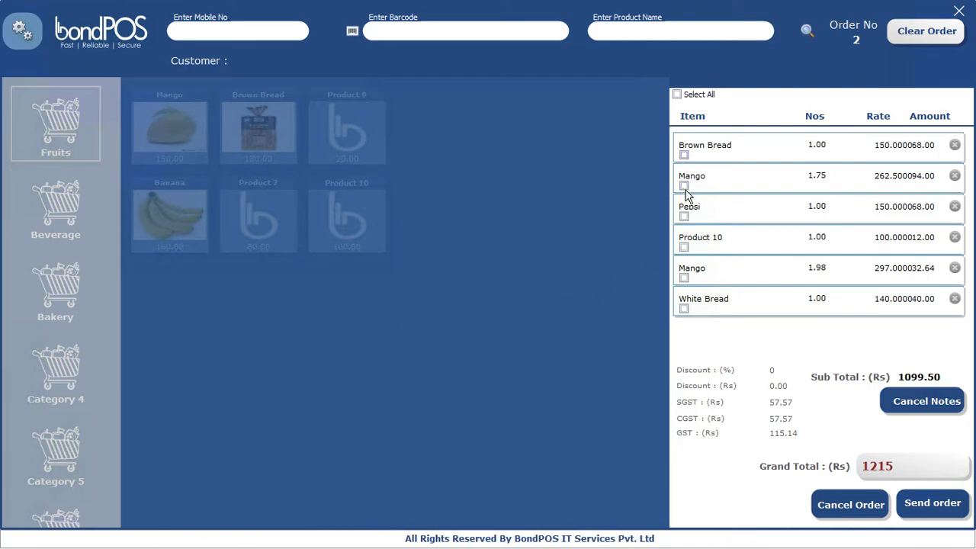
click(684, 247)
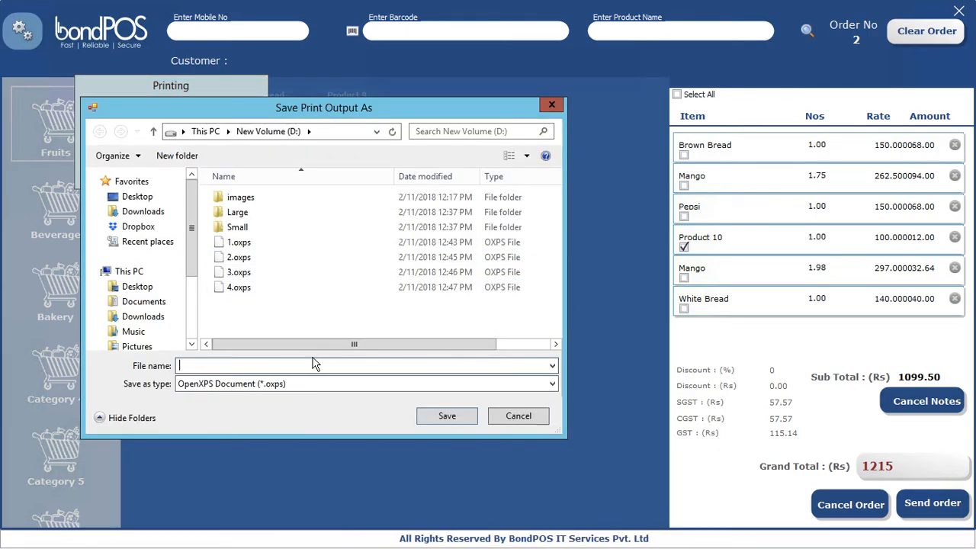
text(5)
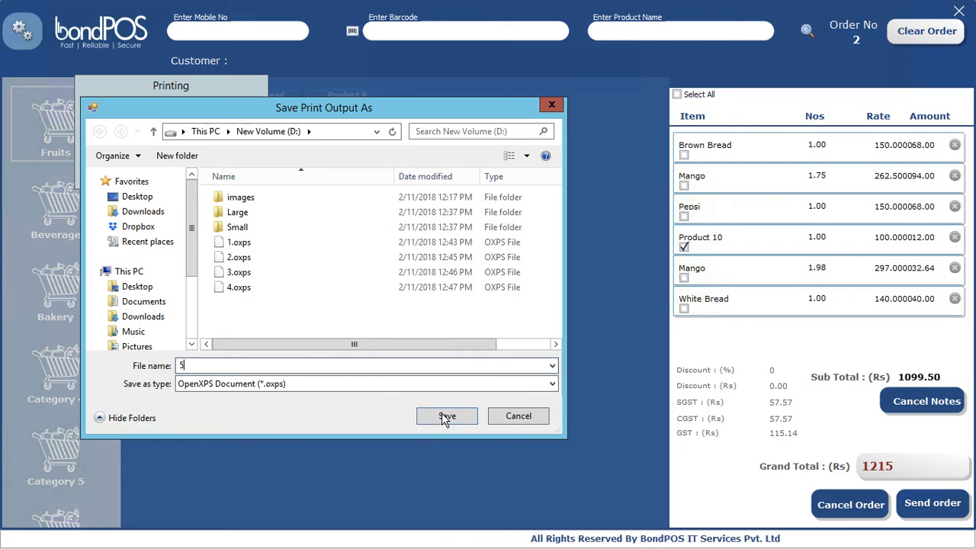
click(444, 417)
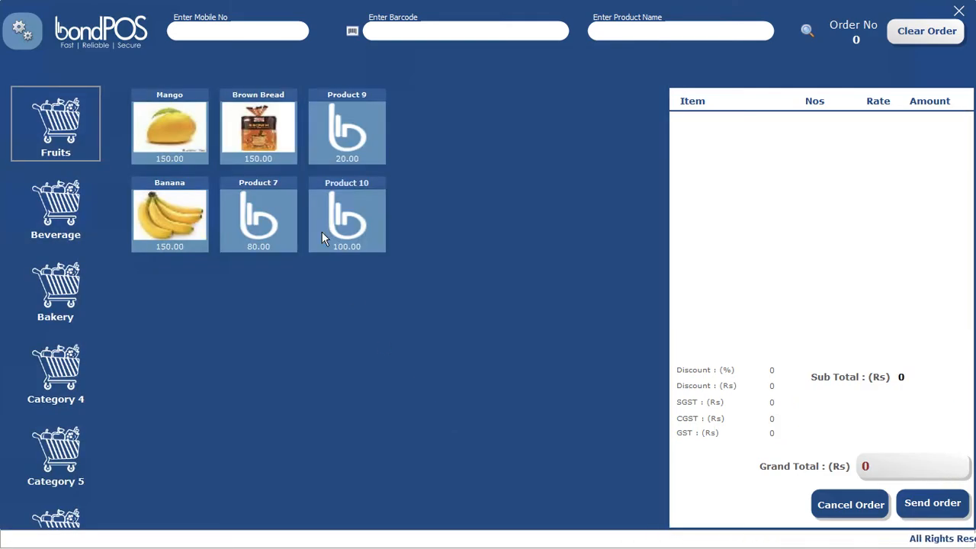
Step: Load order 4 from the cancel list, then clear it to an empty order
click(845, 506)
click(430, 79)
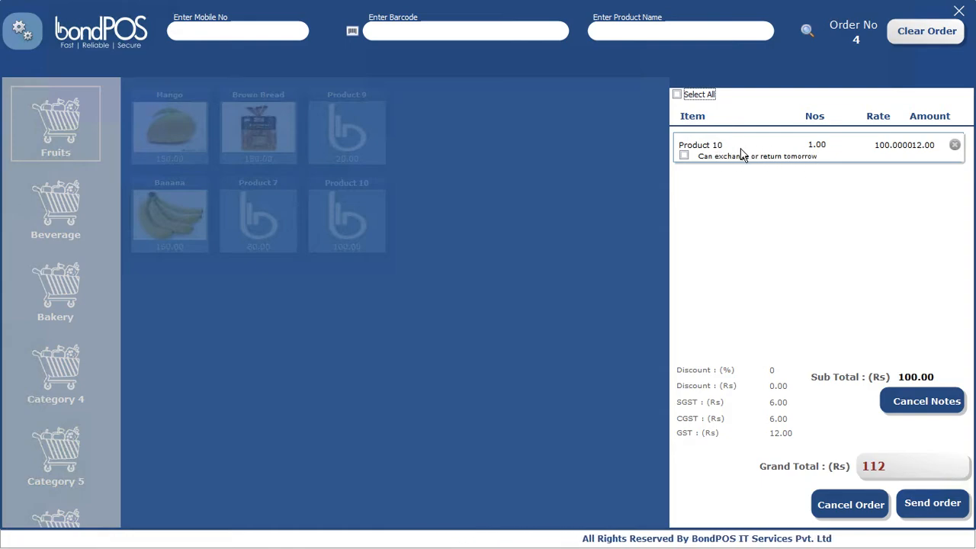
click(915, 34)
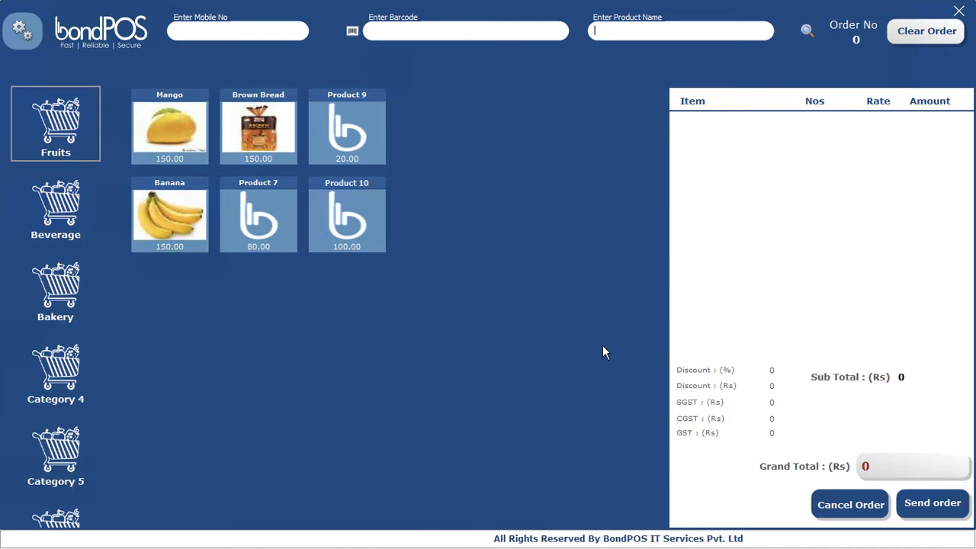
Step: Record a 500 payment against the first demo customer's 1109.00 credit bill due
click(22, 38)
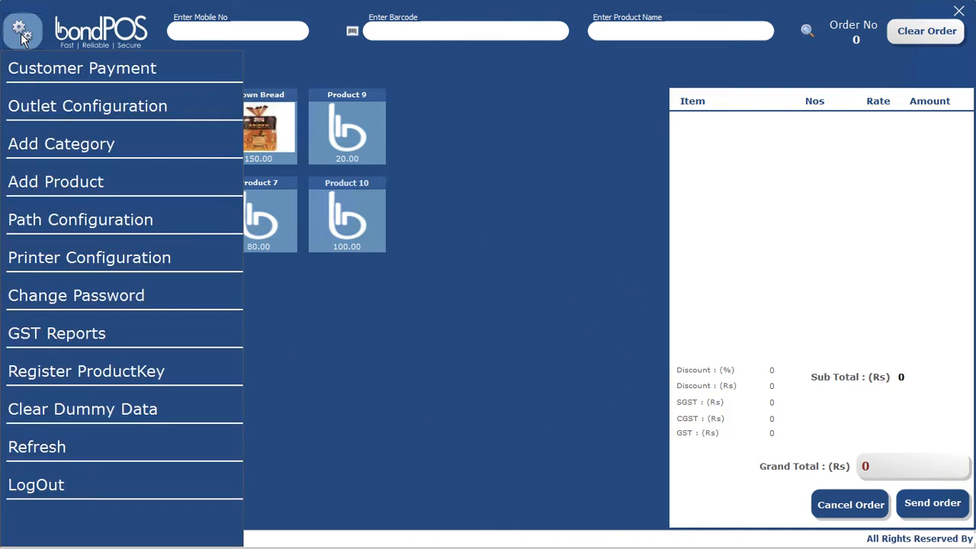
click(52, 69)
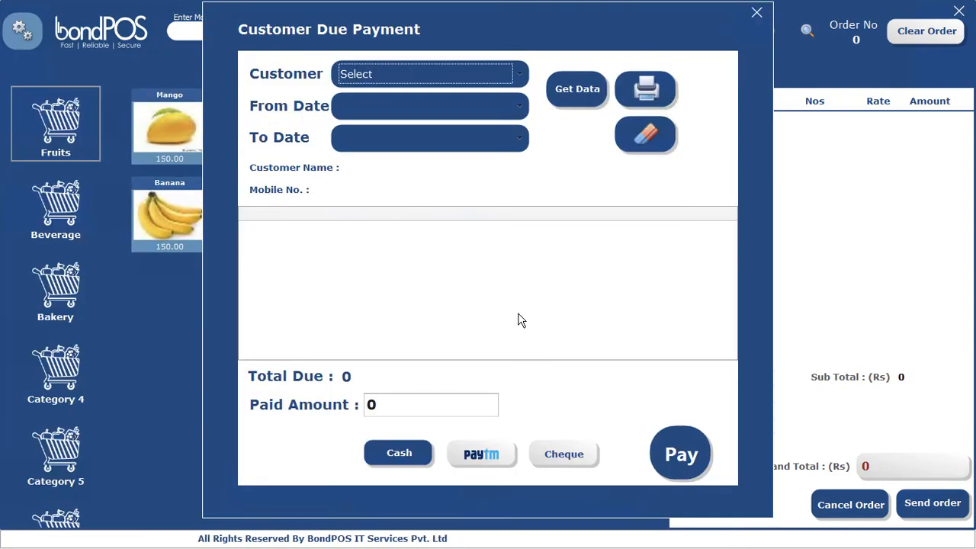
click(520, 80)
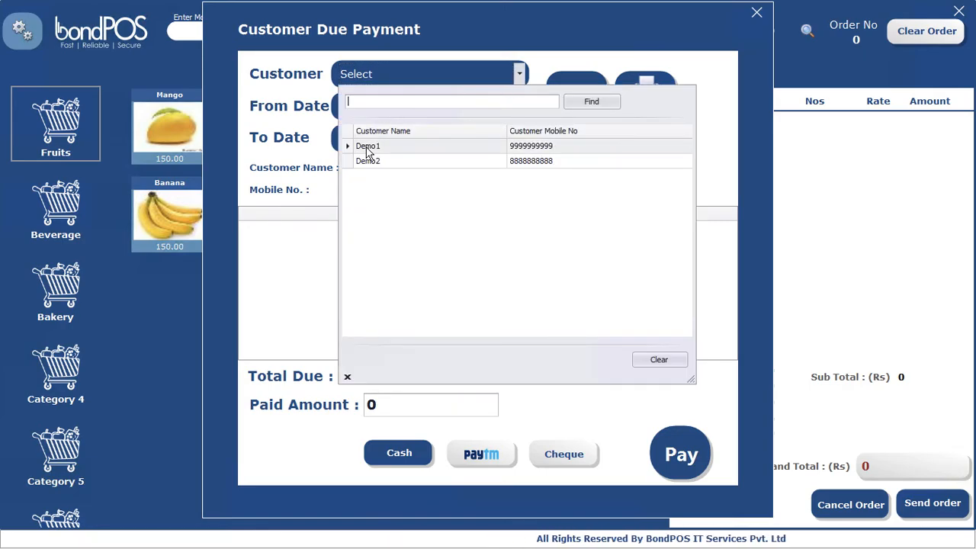
click(368, 149)
click(593, 91)
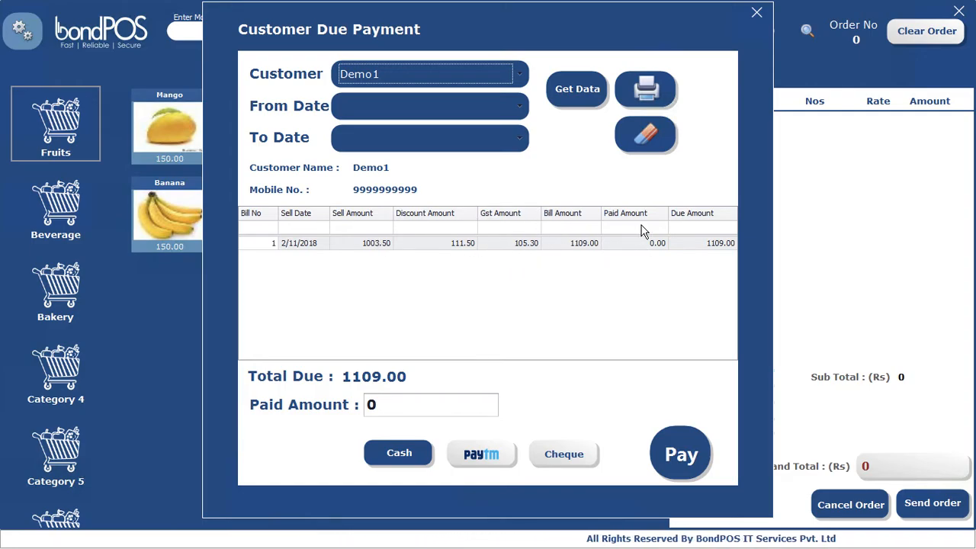
click(409, 404)
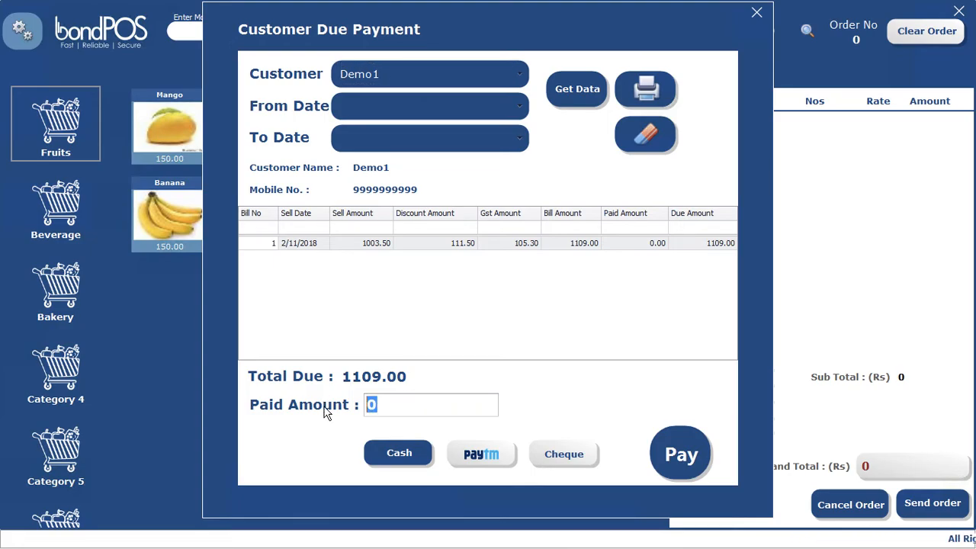
click(674, 462)
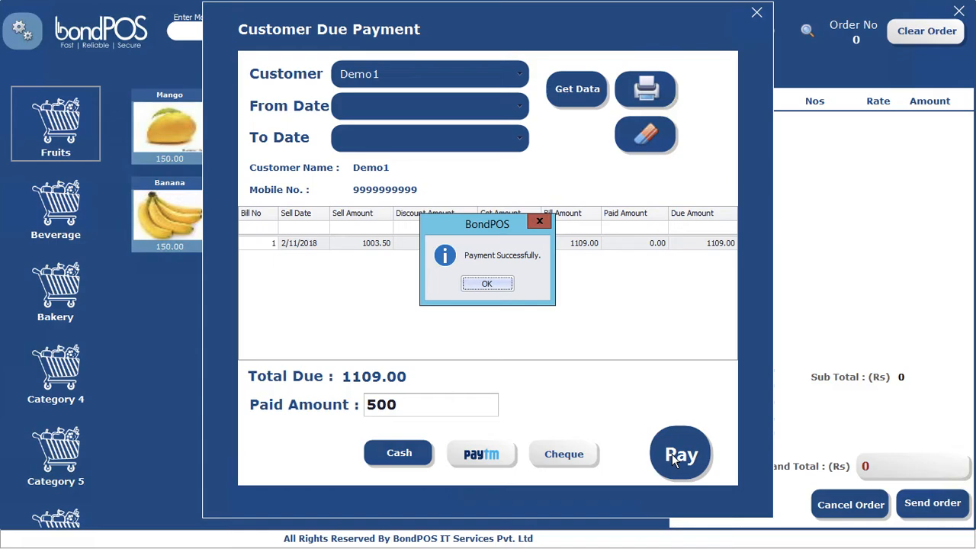
click(487, 285)
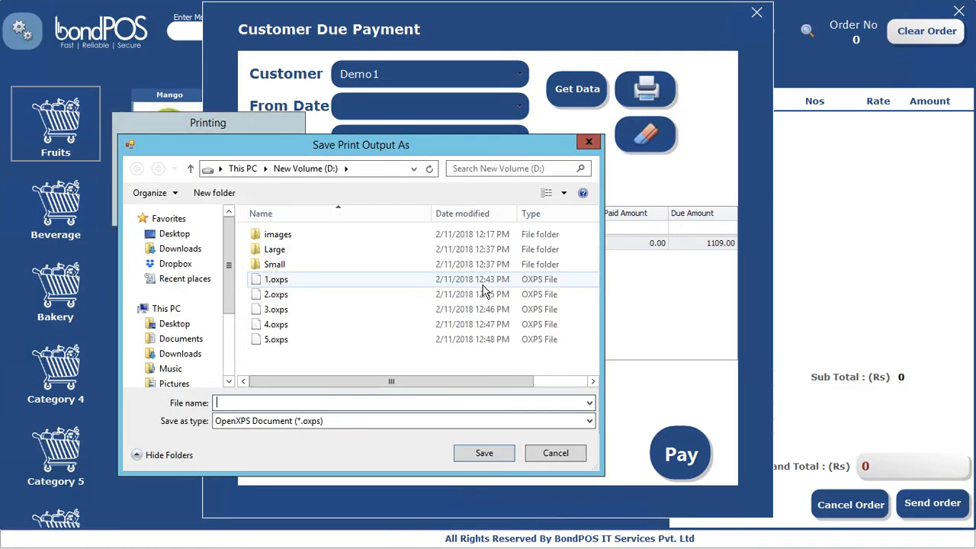
Step: Save the payment receipt as 6 and the first demo customer's 609.00 outstanding receipt as 7
text(6)
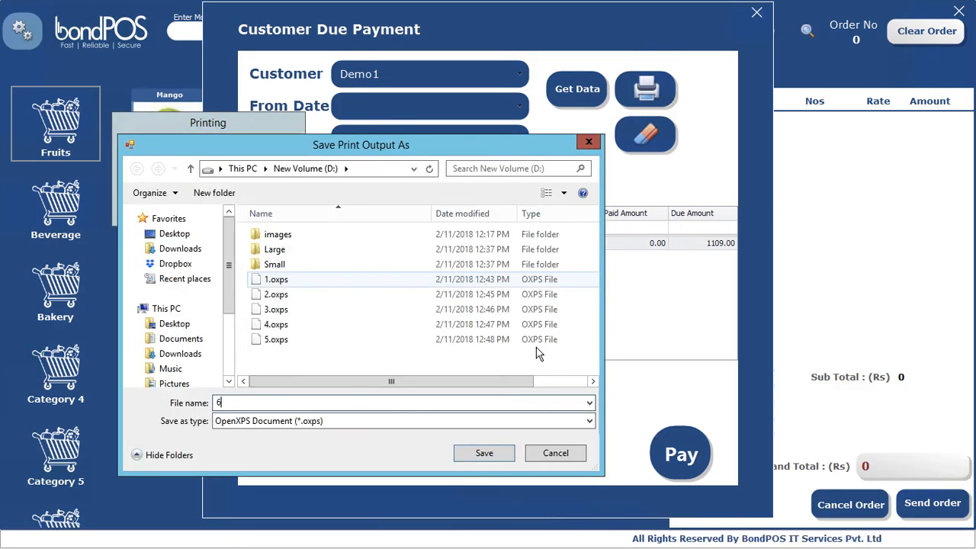
click(493, 455)
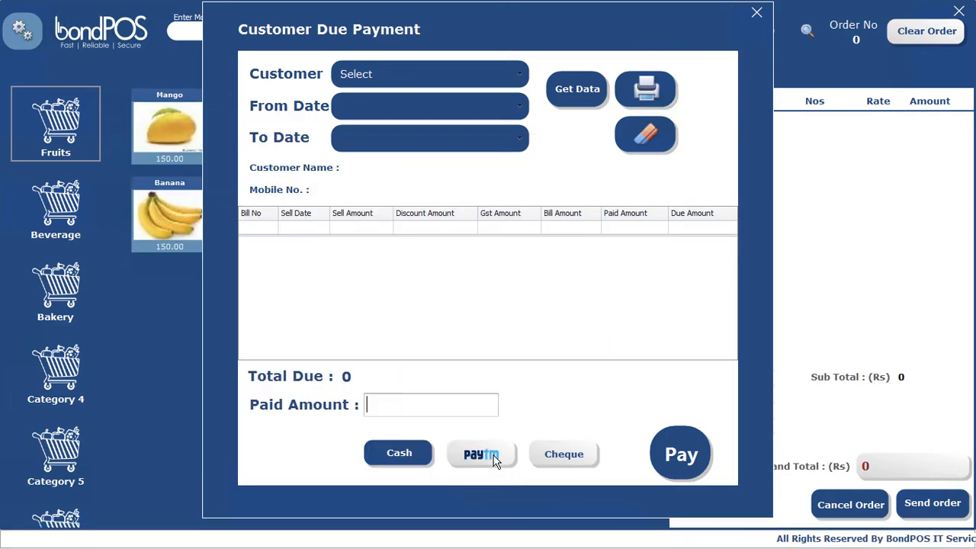
click(519, 73)
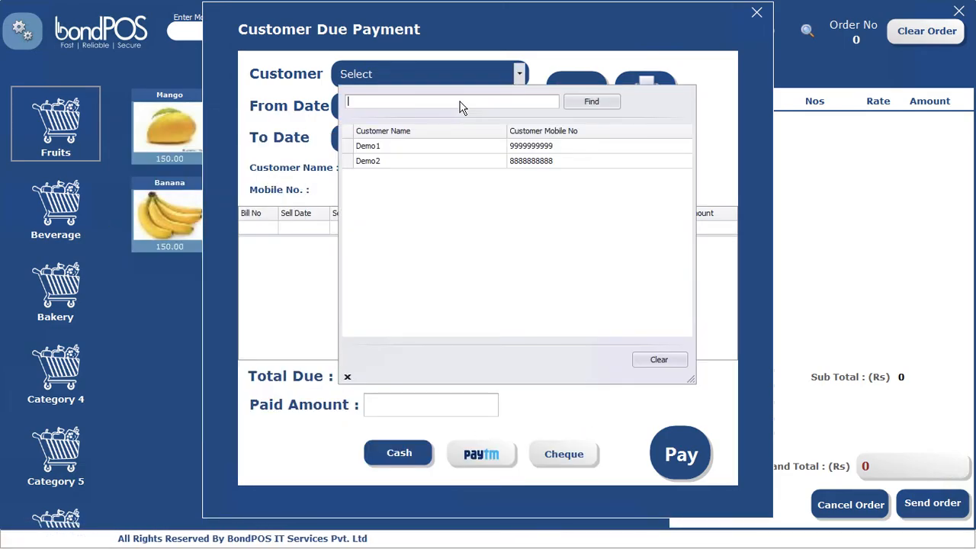
click(412, 150)
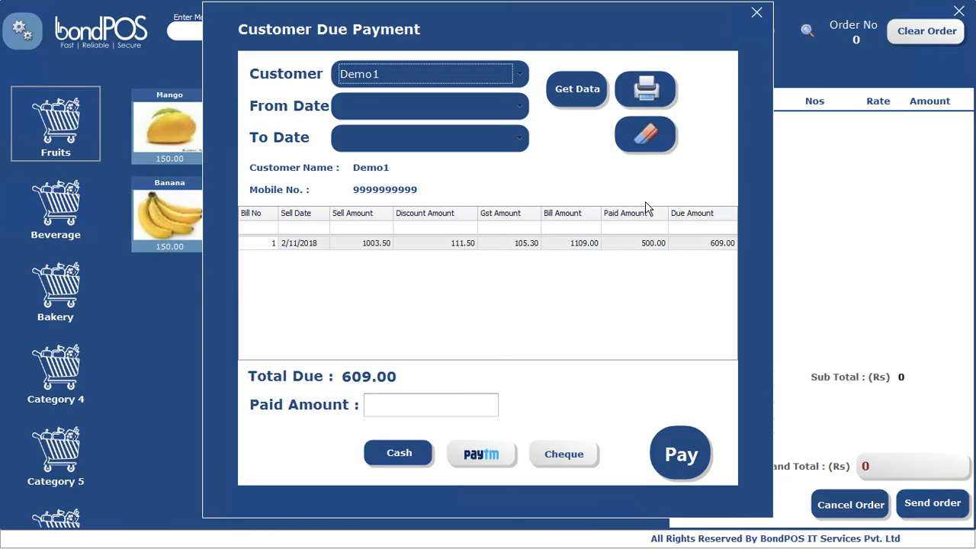
click(650, 93)
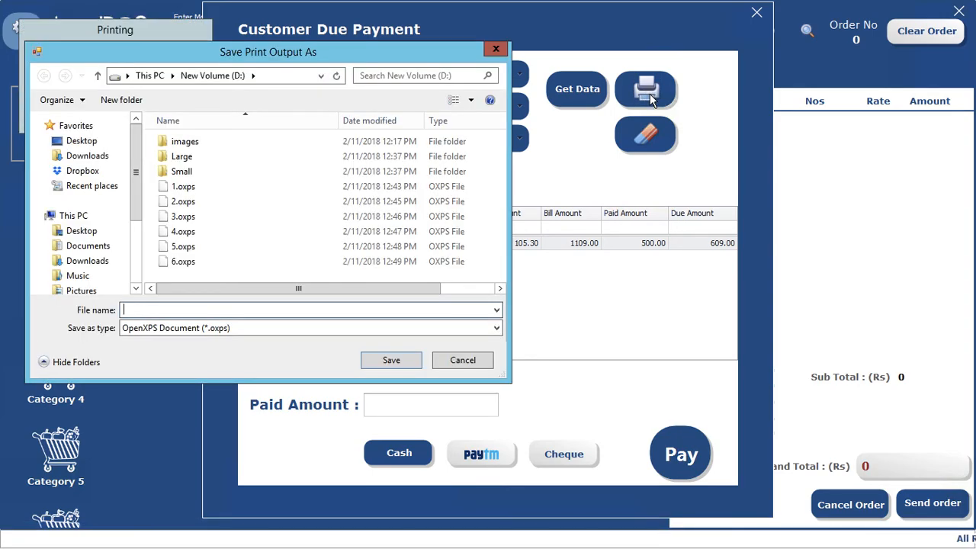
text(7)
click(391, 365)
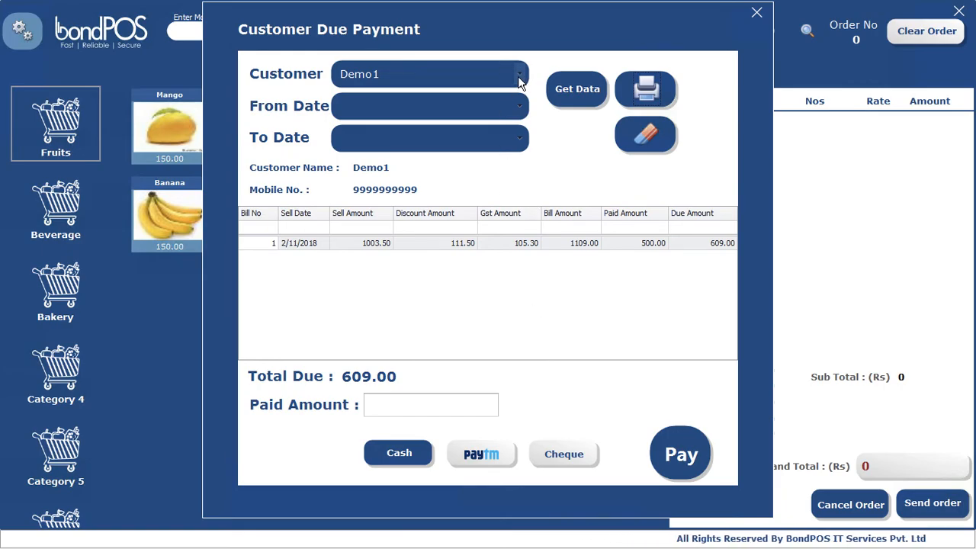
Step: Check the second demo customer's 885.00 due on bill 3, then close Customer Due Payment
click(644, 140)
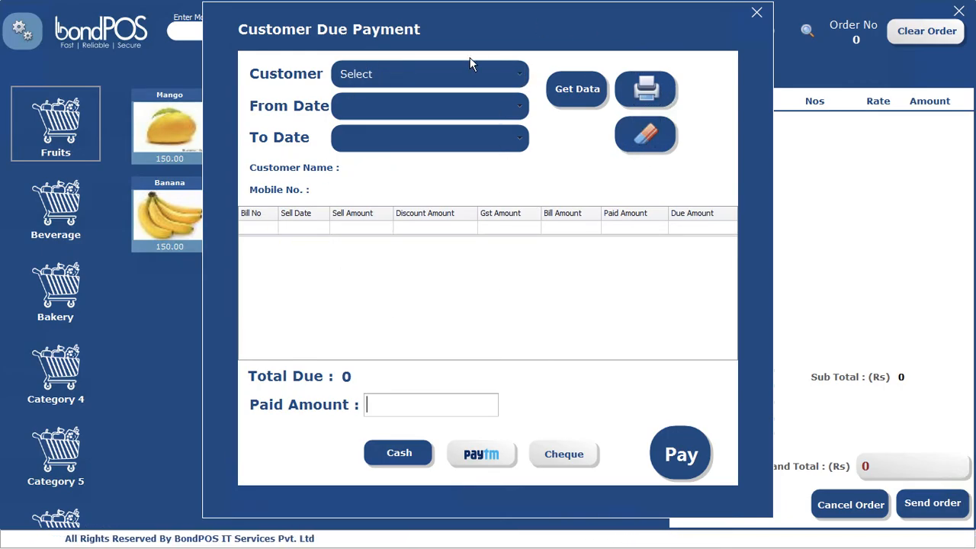
click(521, 73)
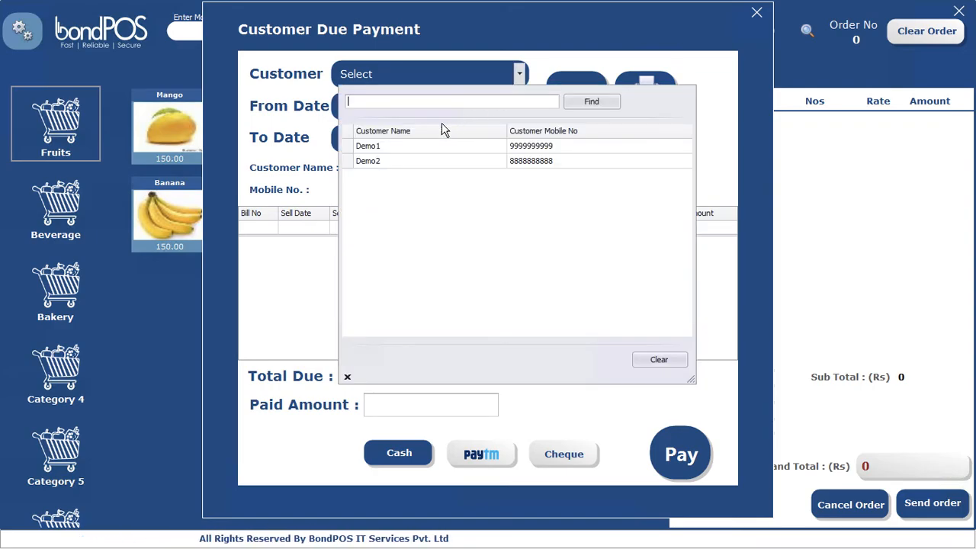
double_click(385, 161)
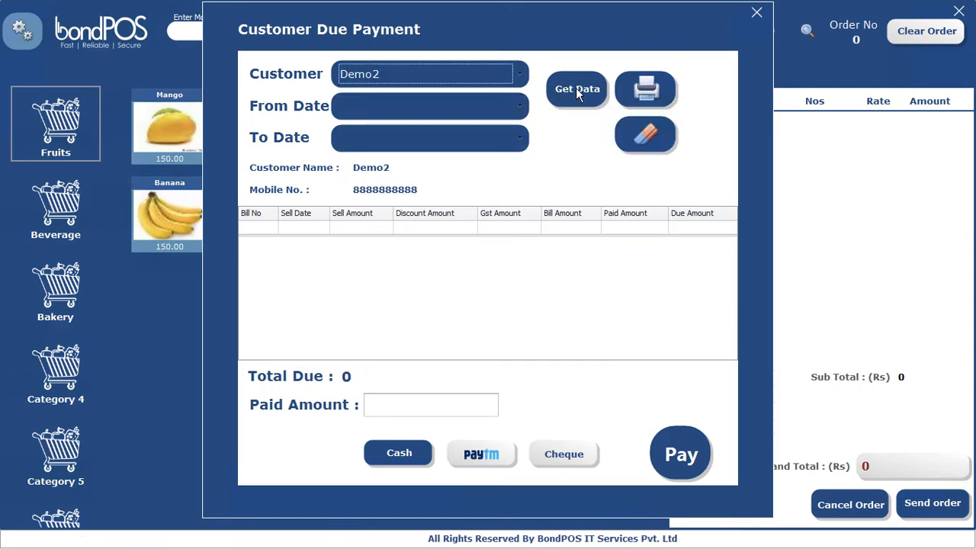
click(578, 90)
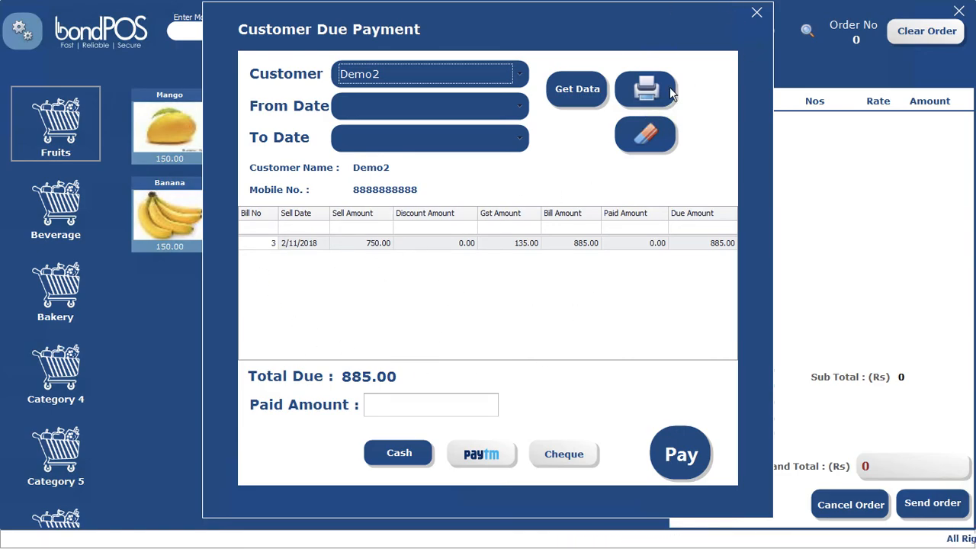
click(648, 138)
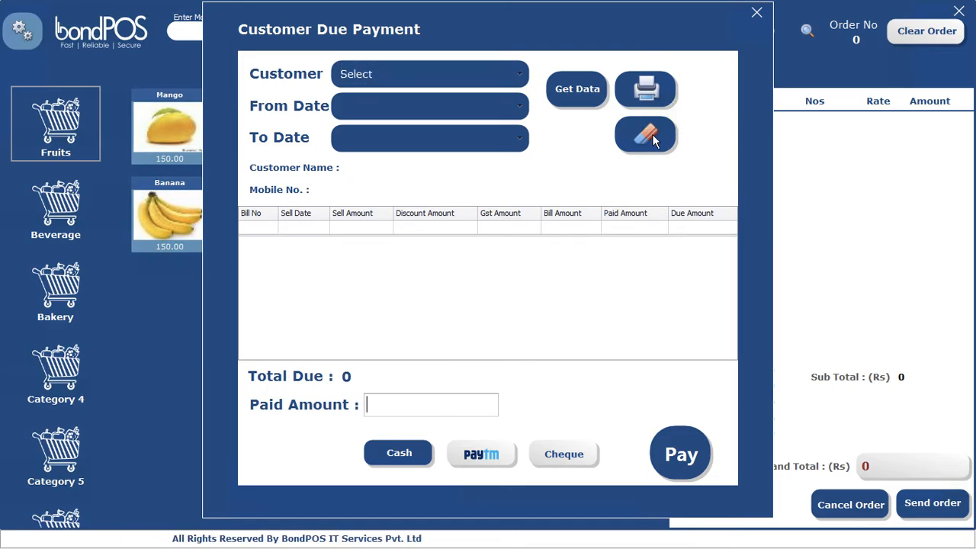
click(578, 88)
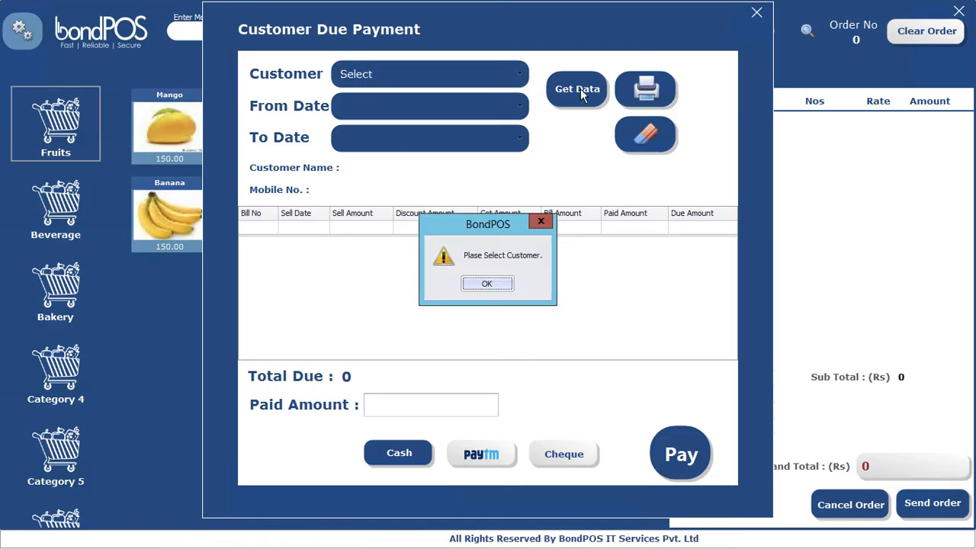
click(486, 283)
click(522, 73)
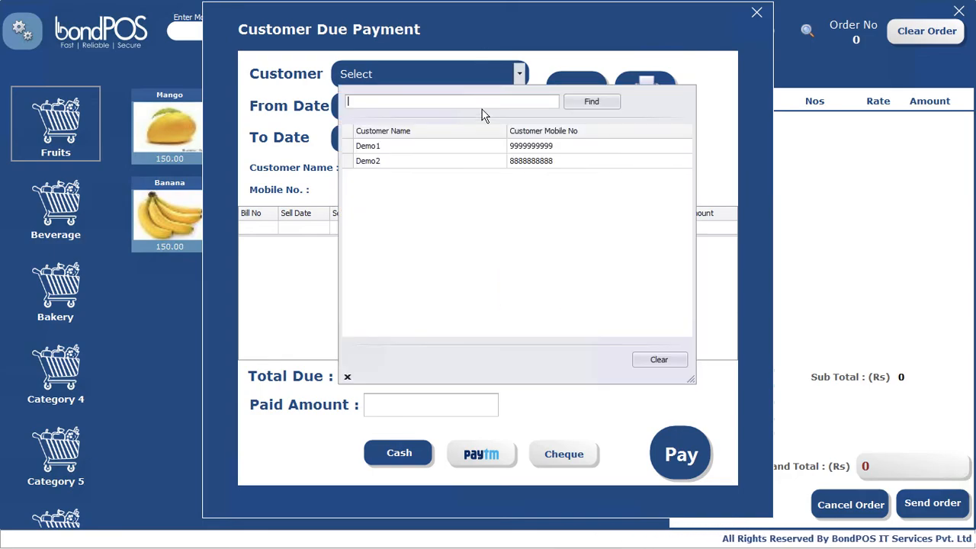
double_click(383, 164)
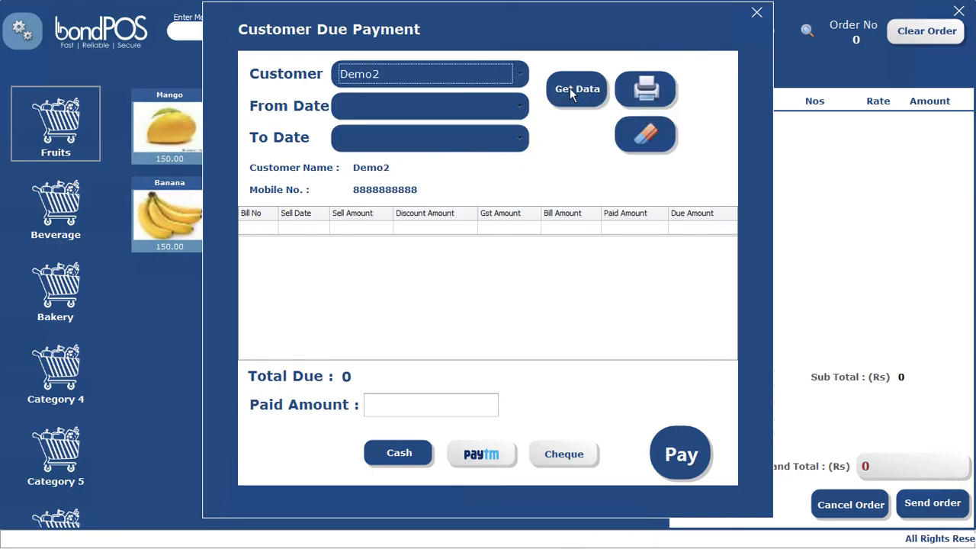
click(572, 91)
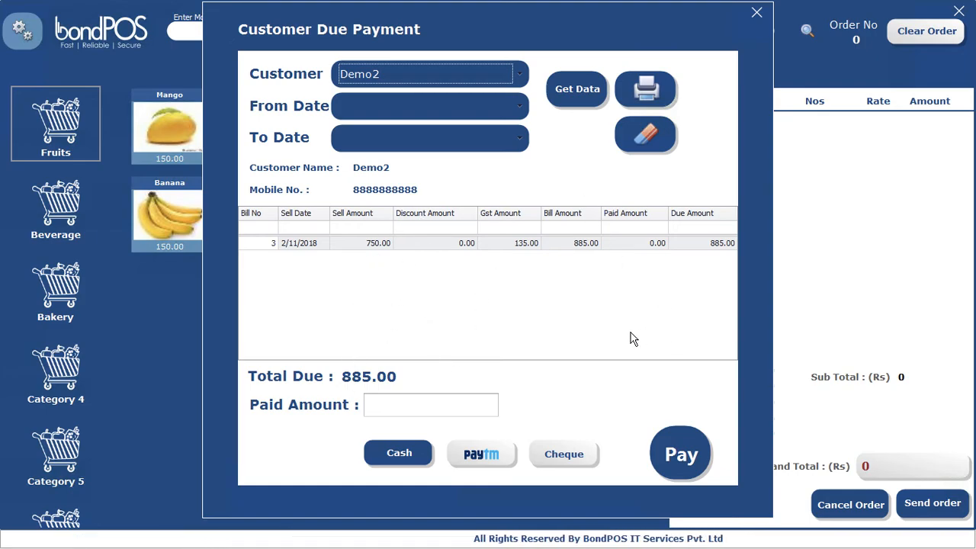
click(757, 14)
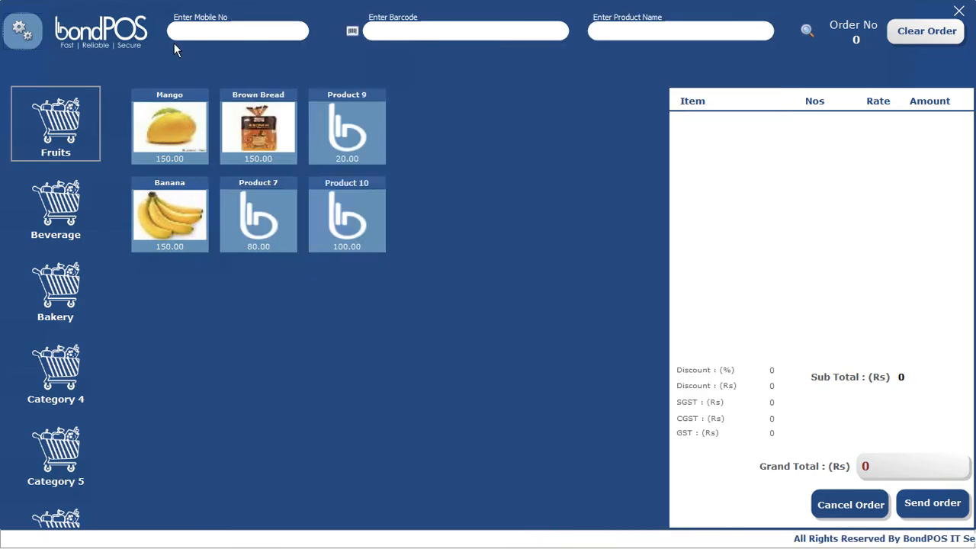
Step: Open the GST Report for 11-Feb-2018, showing net sale 2853.00 and GST difference 218.06
click(21, 35)
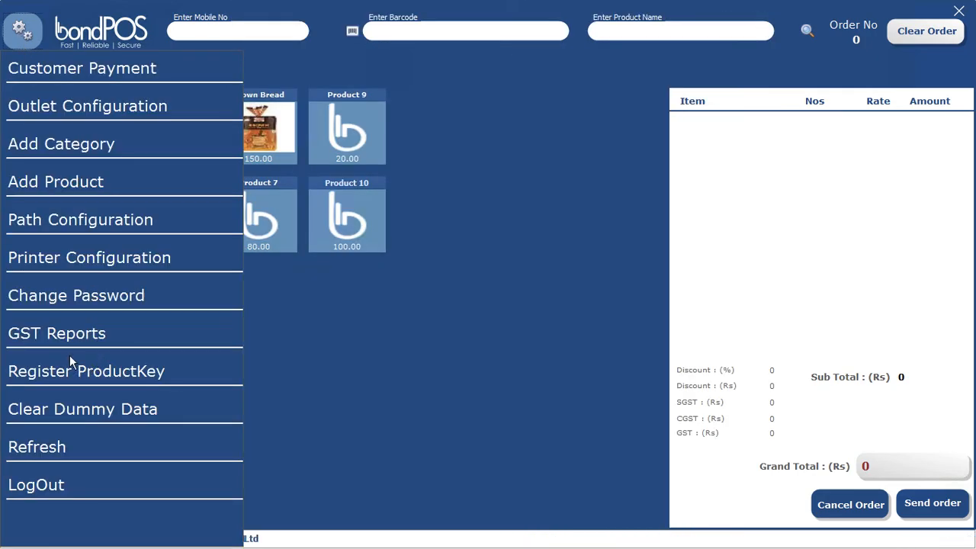
click(57, 336)
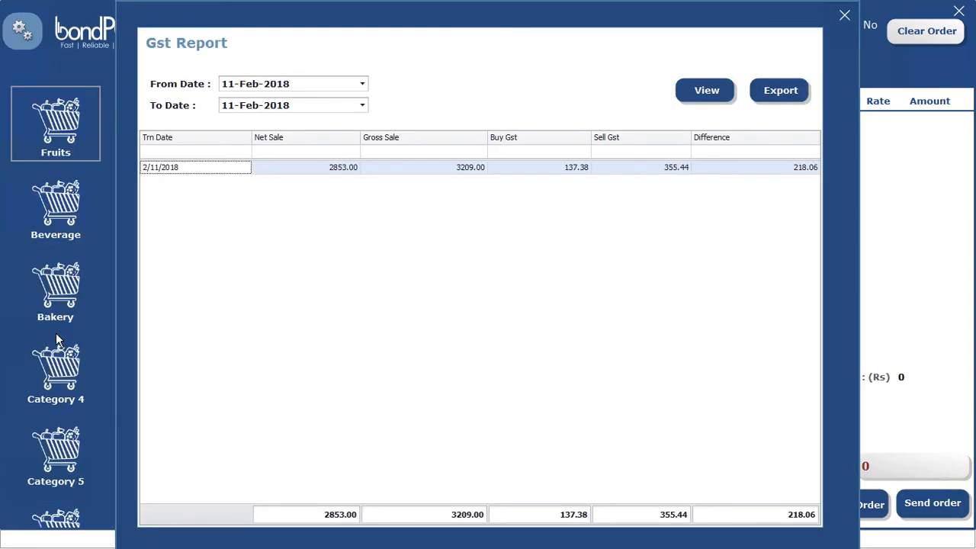
click(363, 84)
click(409, 89)
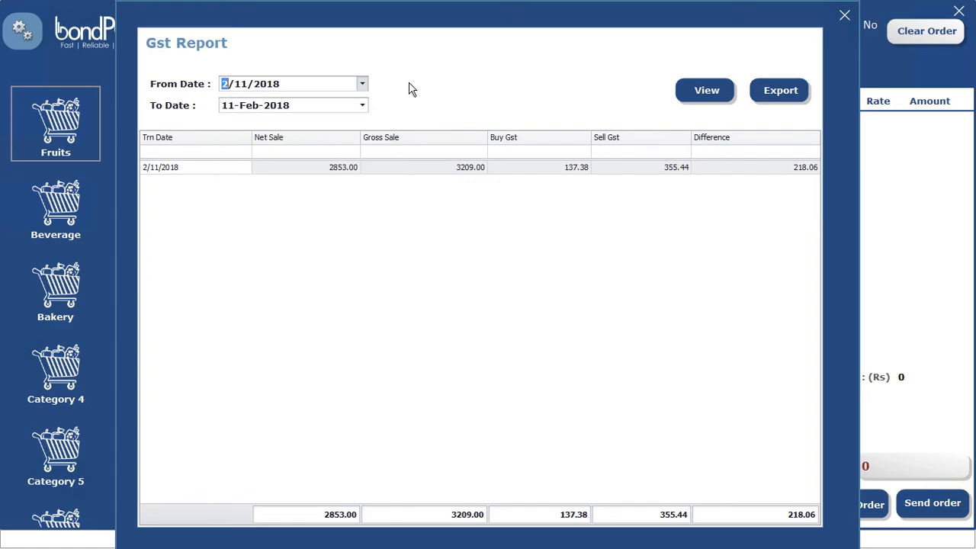
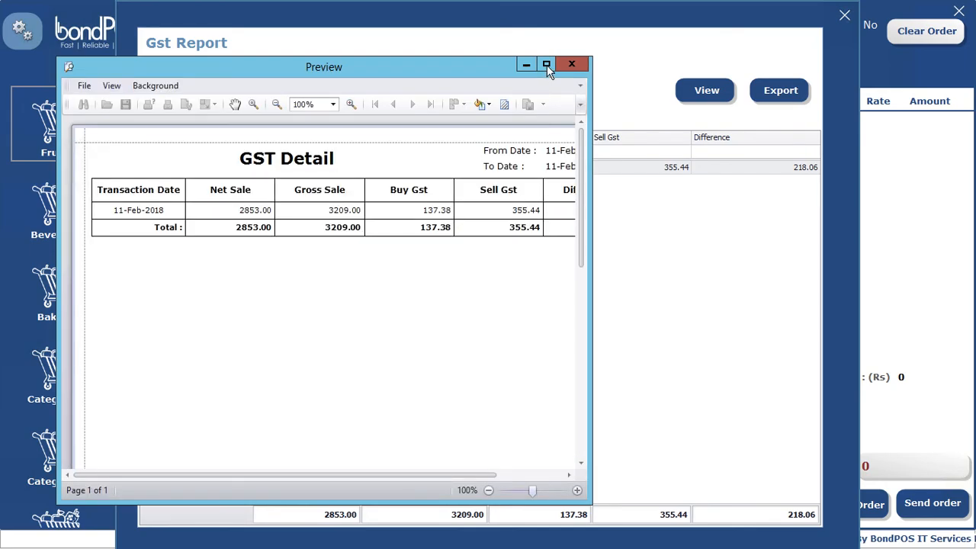
Step: Export the maximized GST Detail report as GST Feb.xlsx to drive D with default XLSX options
click(547, 65)
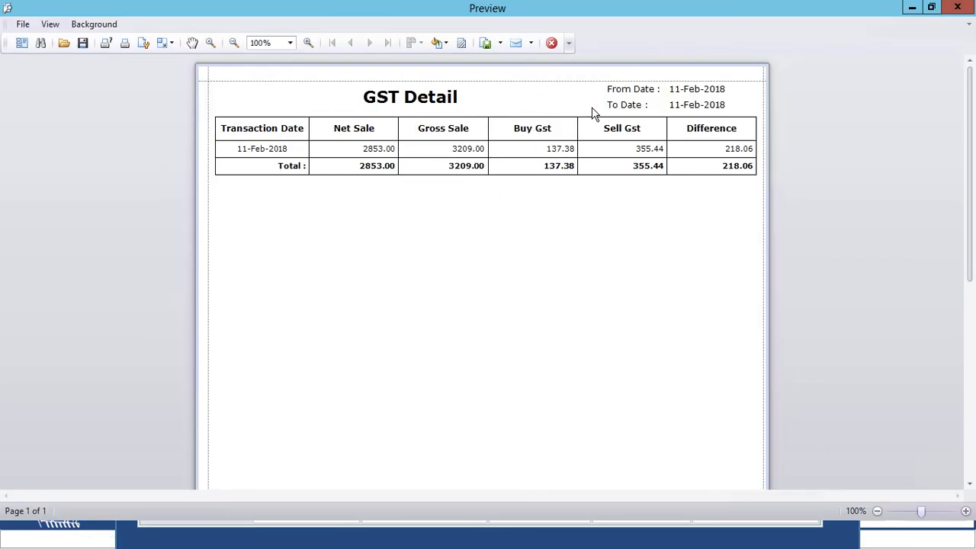
click(500, 44)
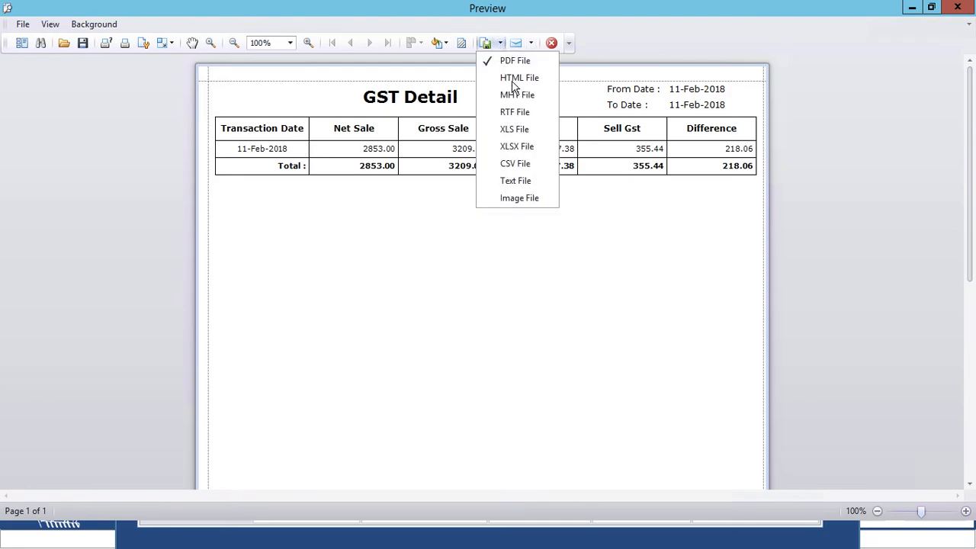
click(524, 147)
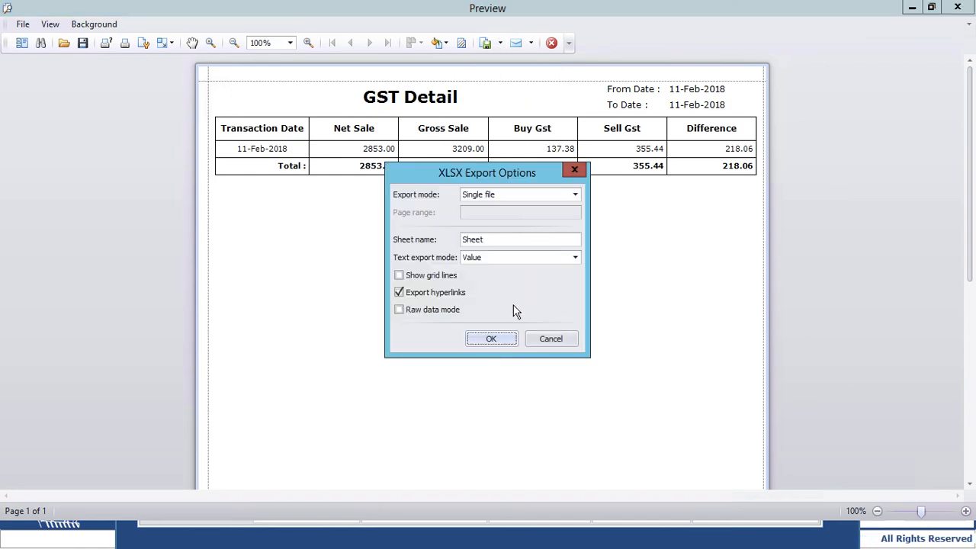
click(492, 339)
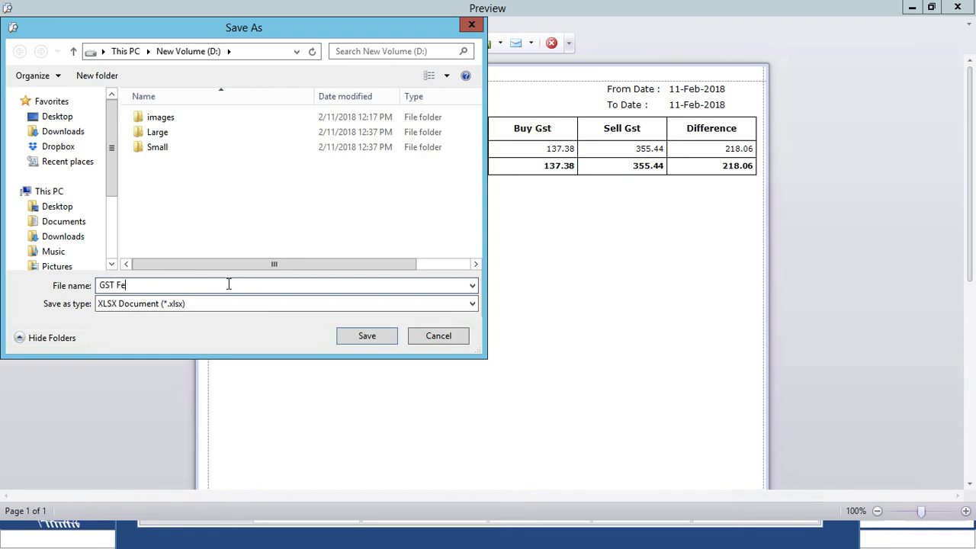
click(364, 338)
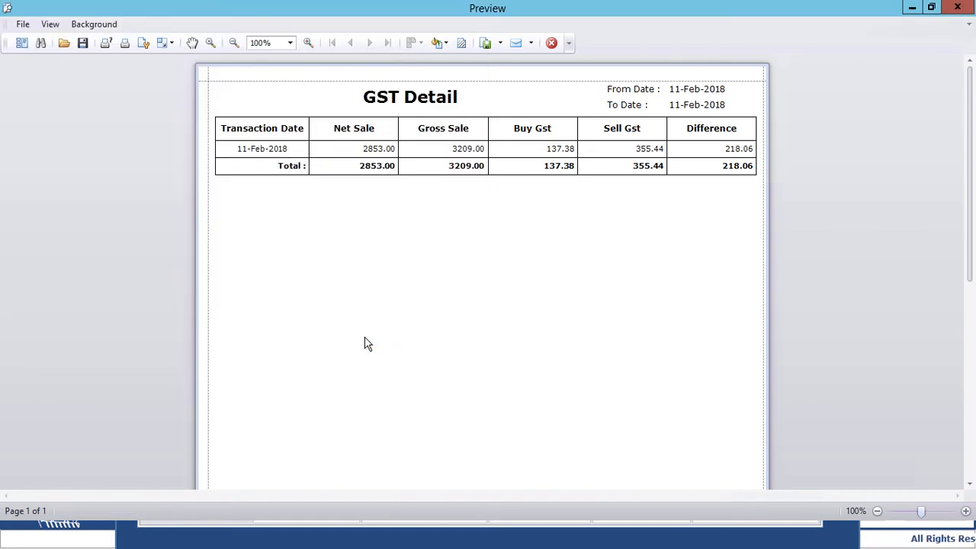
Step: Accept opening the exported file, dismiss the cannot-open notice, and close the report preview
click(455, 284)
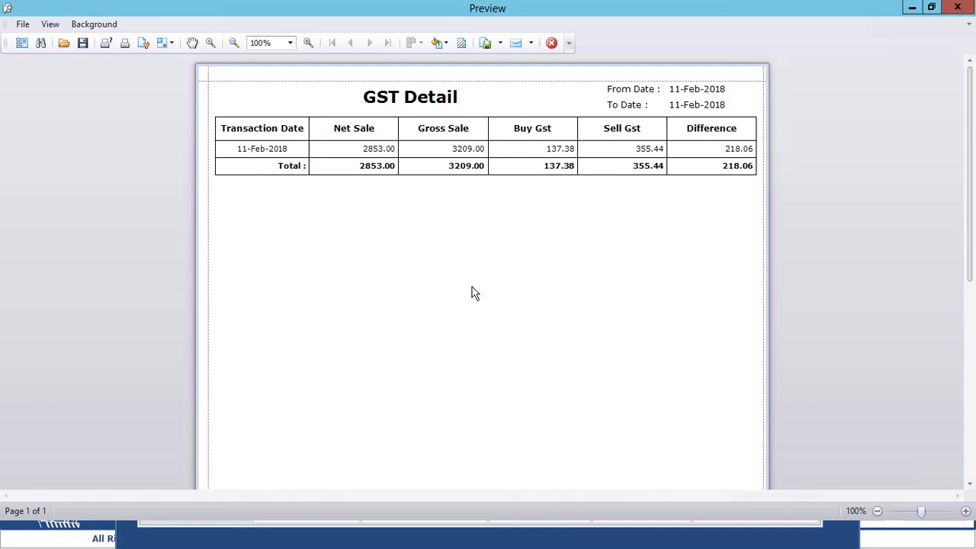
click(514, 279)
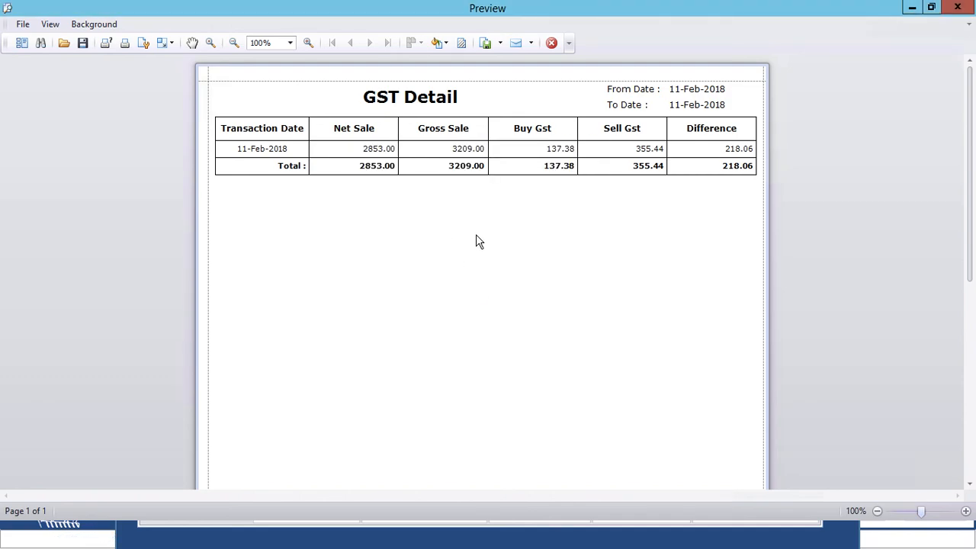
click(958, 9)
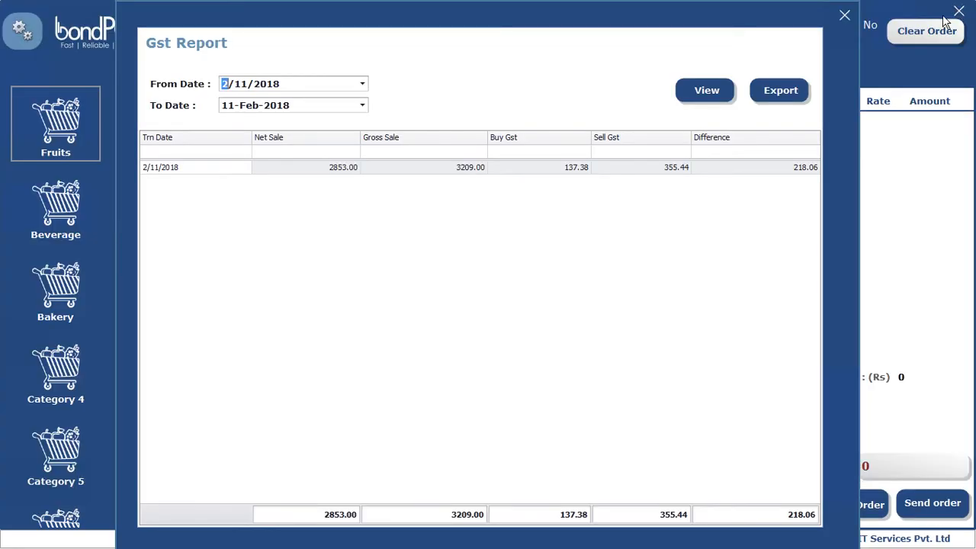
Step: Close the Gst Report and go to Printer Configuration from the settings menu
click(845, 16)
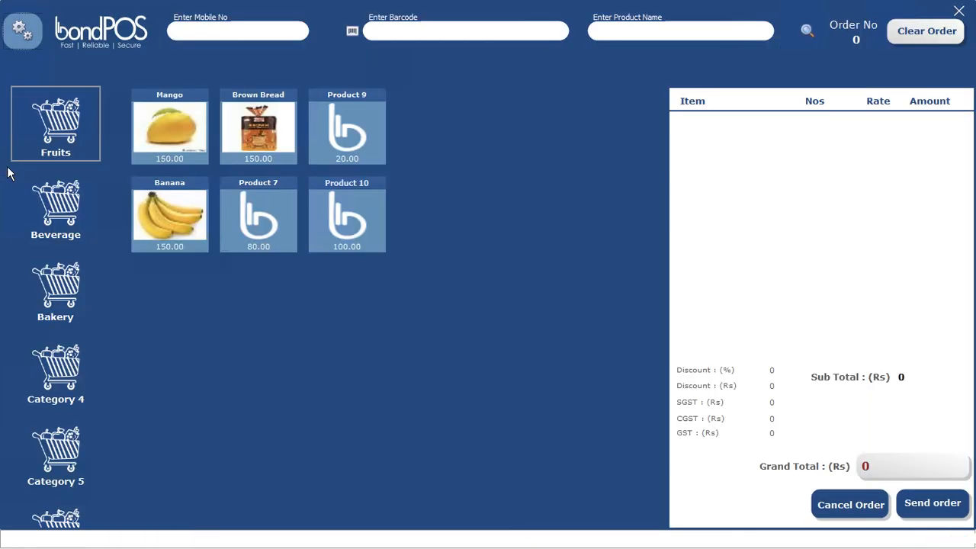
click(21, 39)
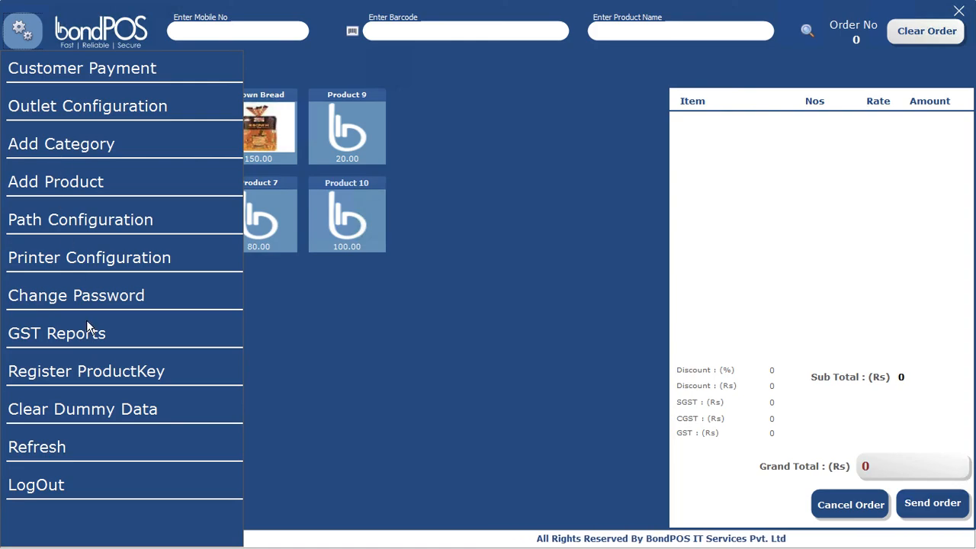
click(79, 258)
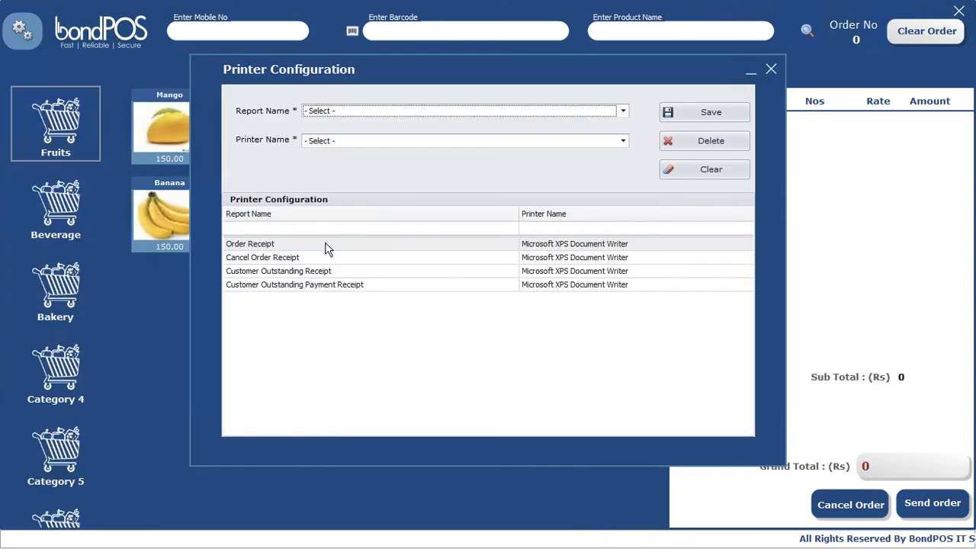
Step: Select all four receipt report names and check the available printers, Microsoft XPS Document Writer
click(350, 111)
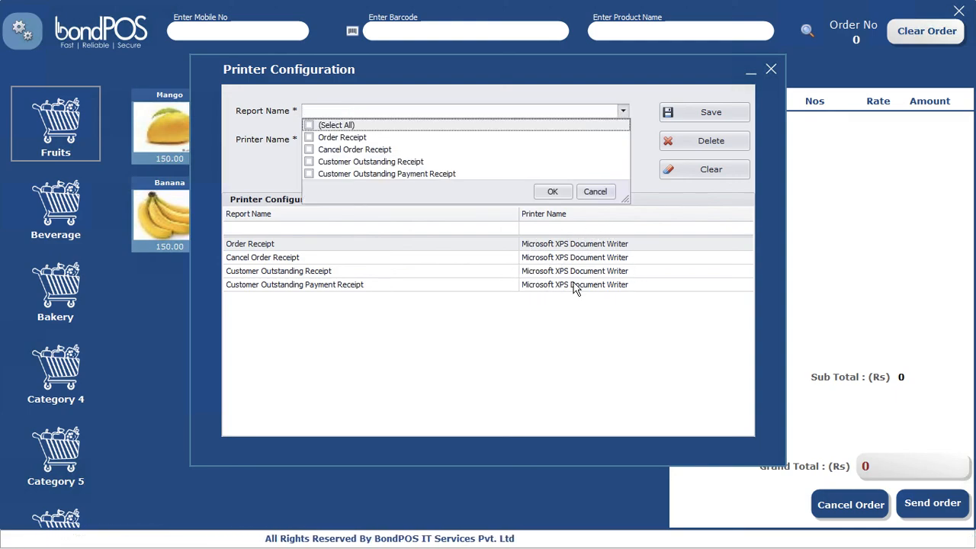
click(309, 126)
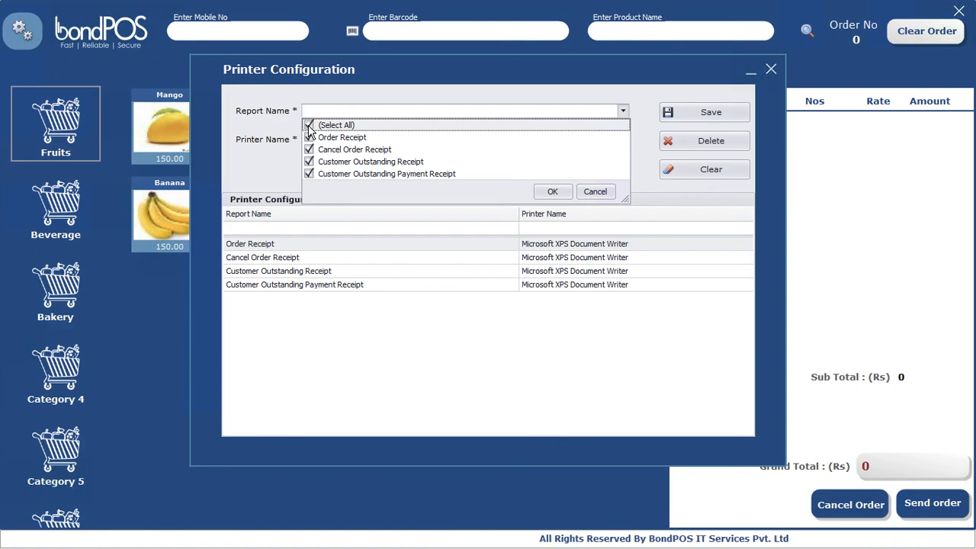
click(554, 192)
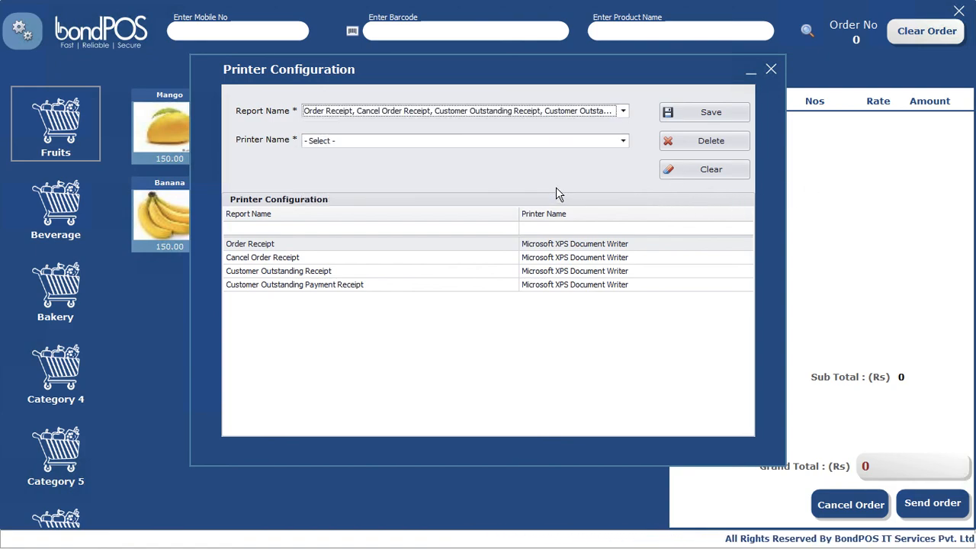
click(623, 143)
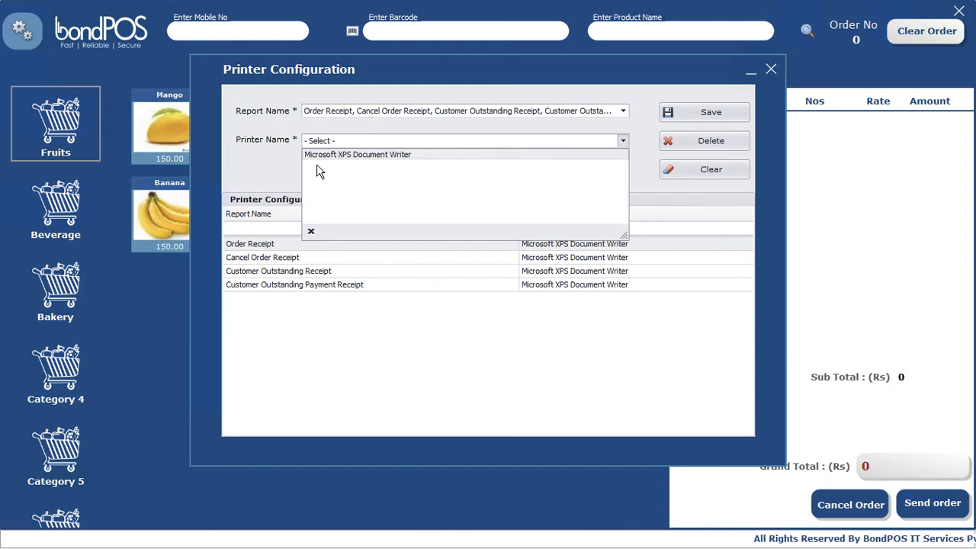
click(641, 134)
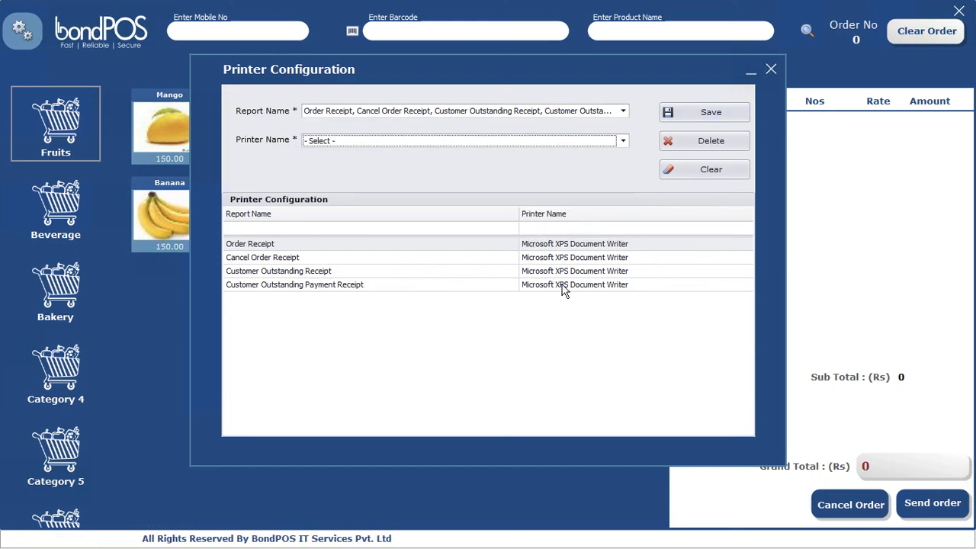